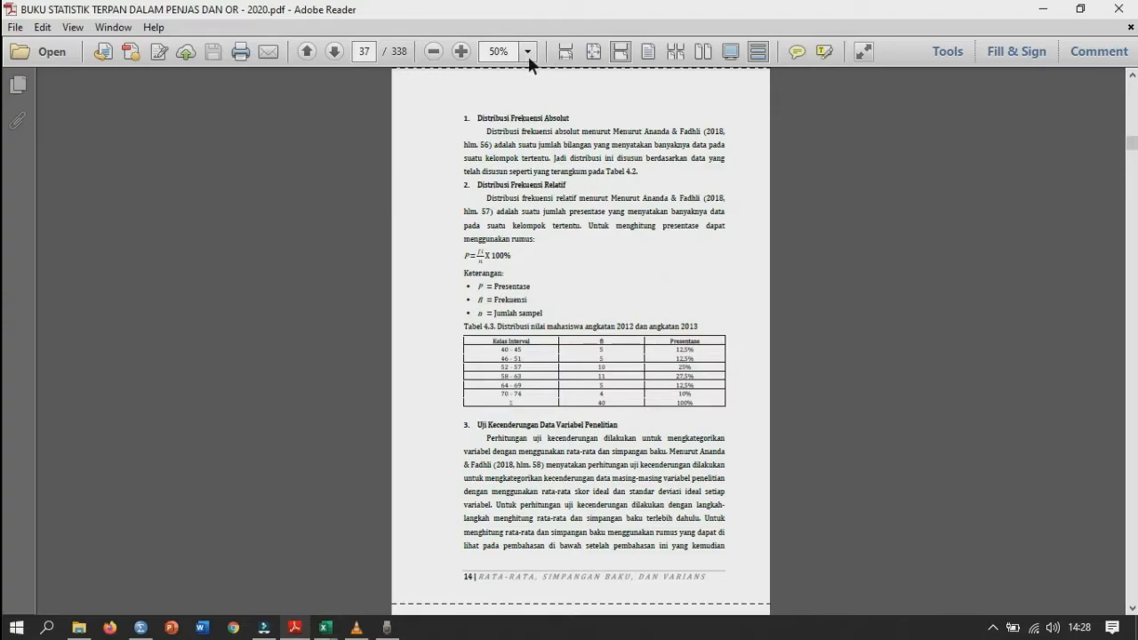
# Step: Zoom the PDF to 100% and examine the sections on frequency distribution and the tendency test, through the interval categories in Tabel 4.4
pyautogui.click(563, 149)
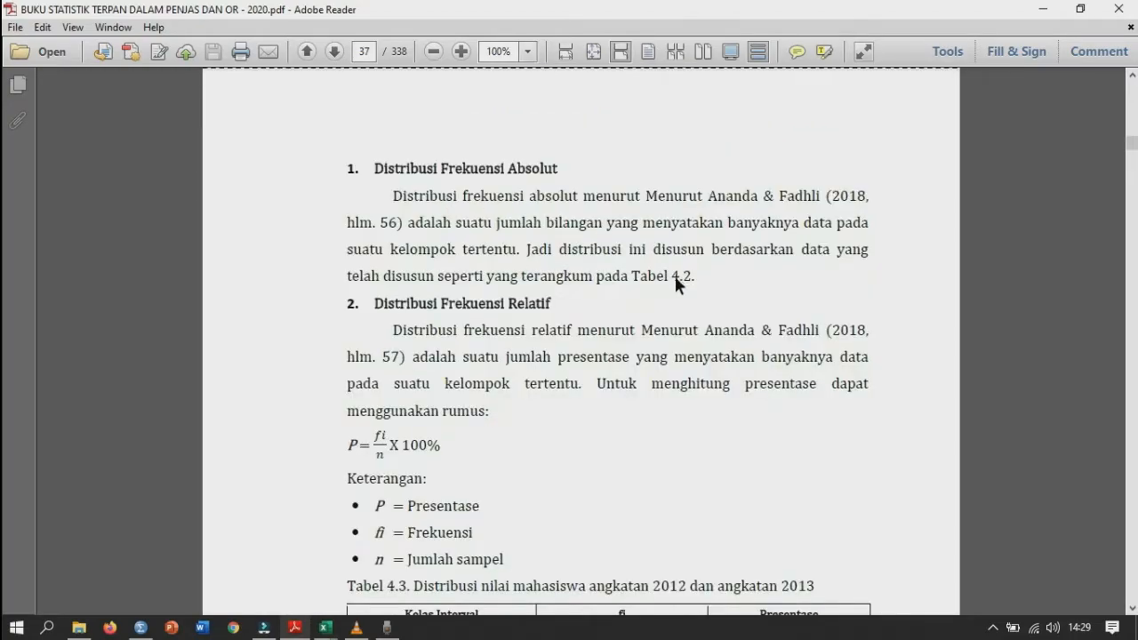
pyautogui.scroll(-1, 674, 269)
pyautogui.scroll(-1, 674, 276)
pyautogui.scroll(-12, 902, 347)
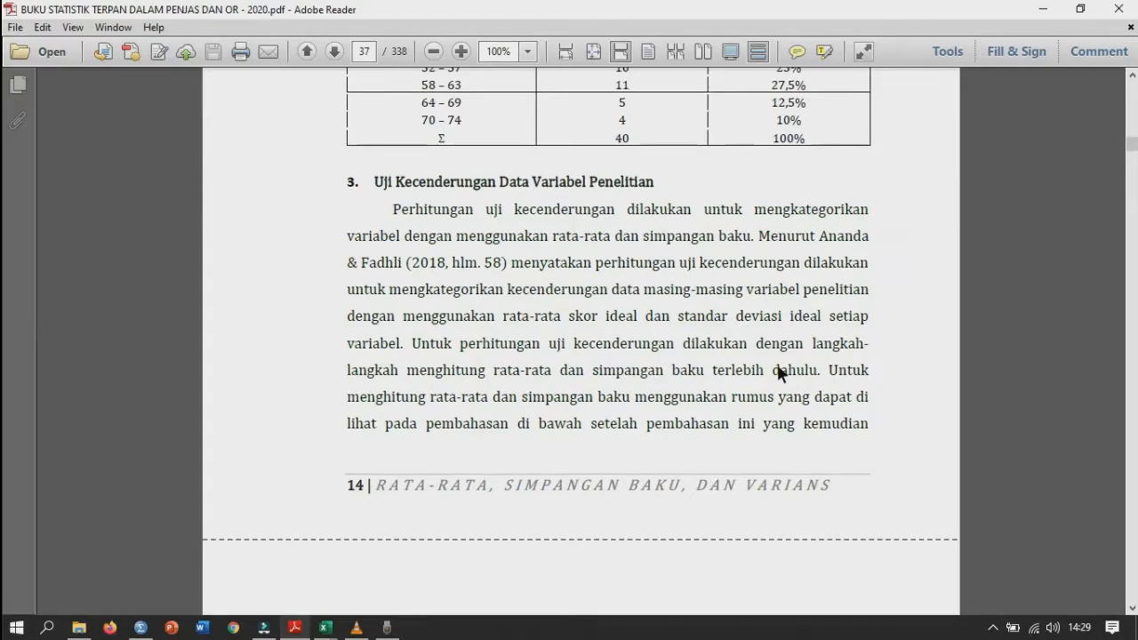
pyautogui.scroll(-10, 779, 367)
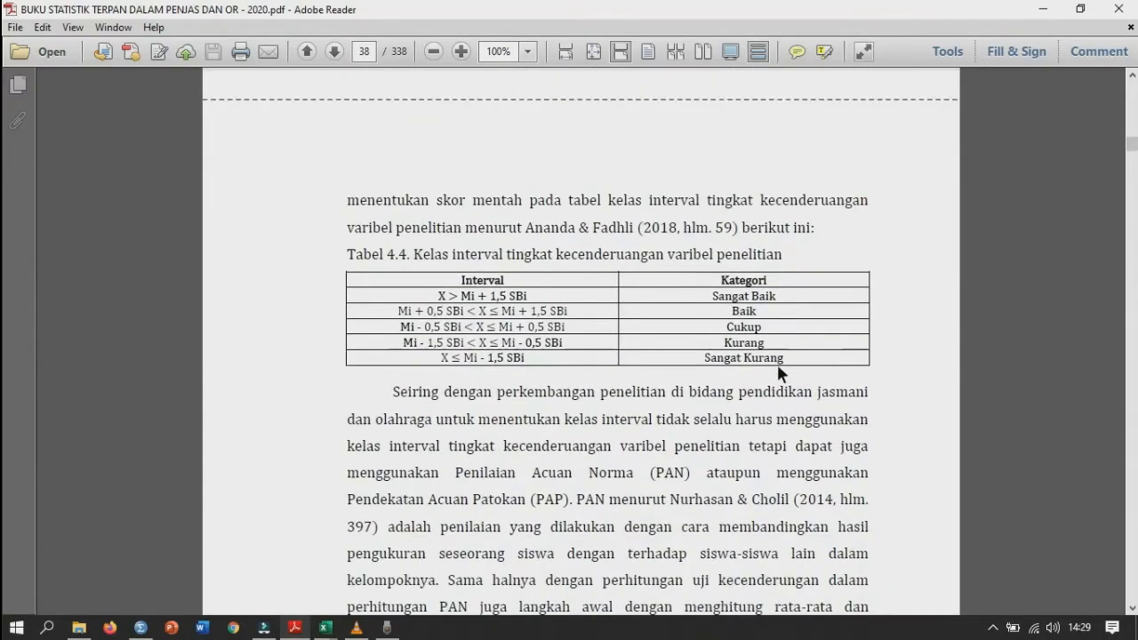
pyautogui.scroll(2, 533, 312)
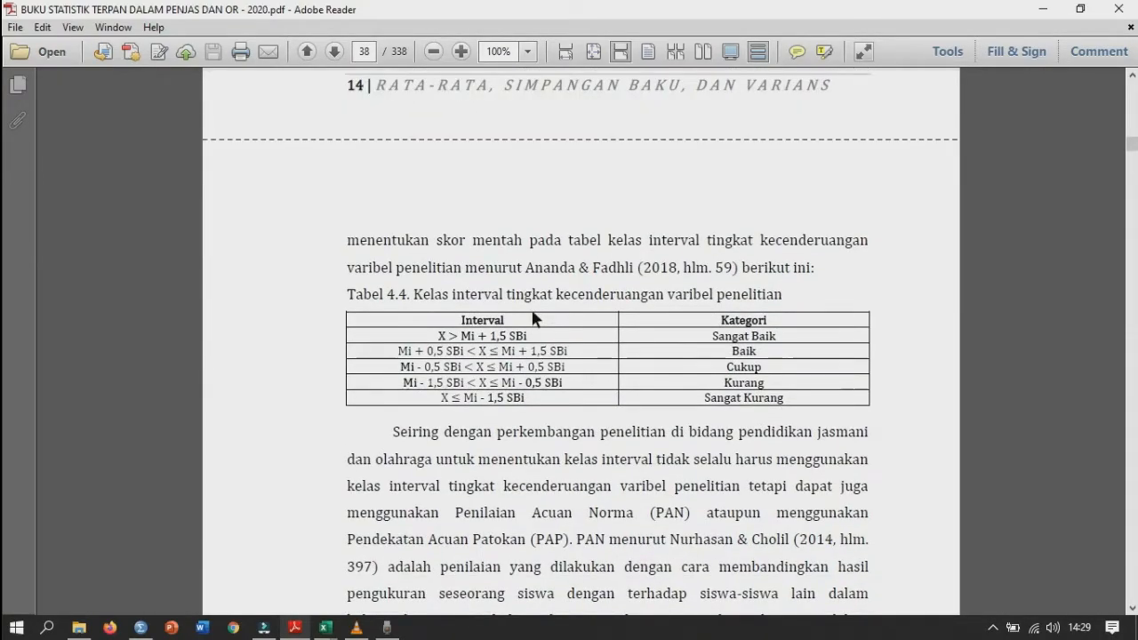
pyautogui.scroll(1, 532, 312)
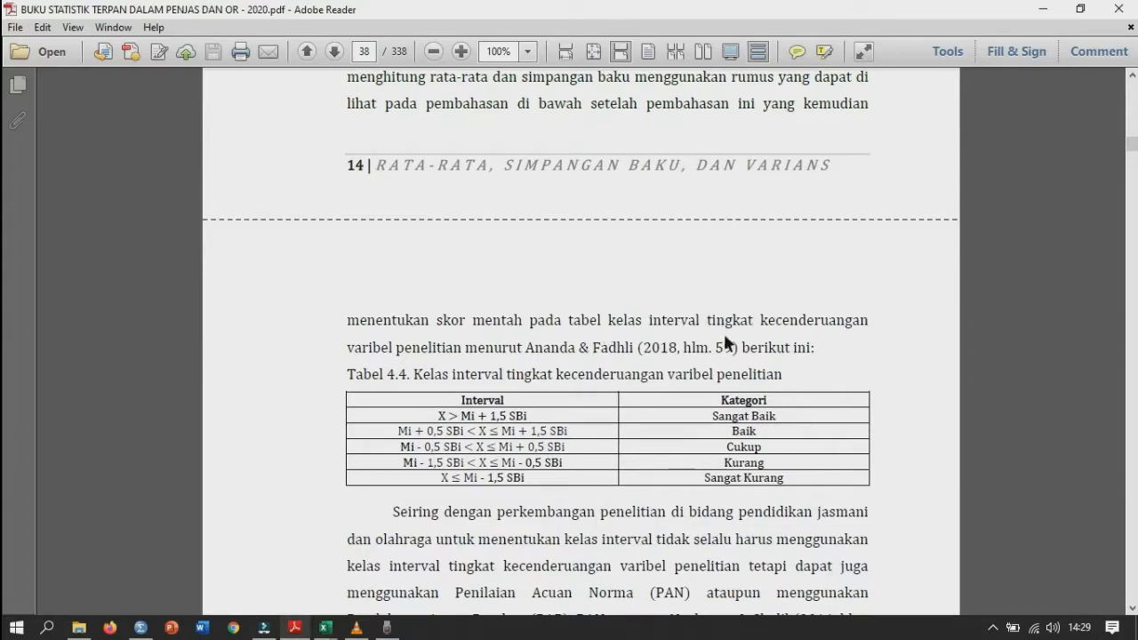
pyautogui.scroll(-1, 525, 336)
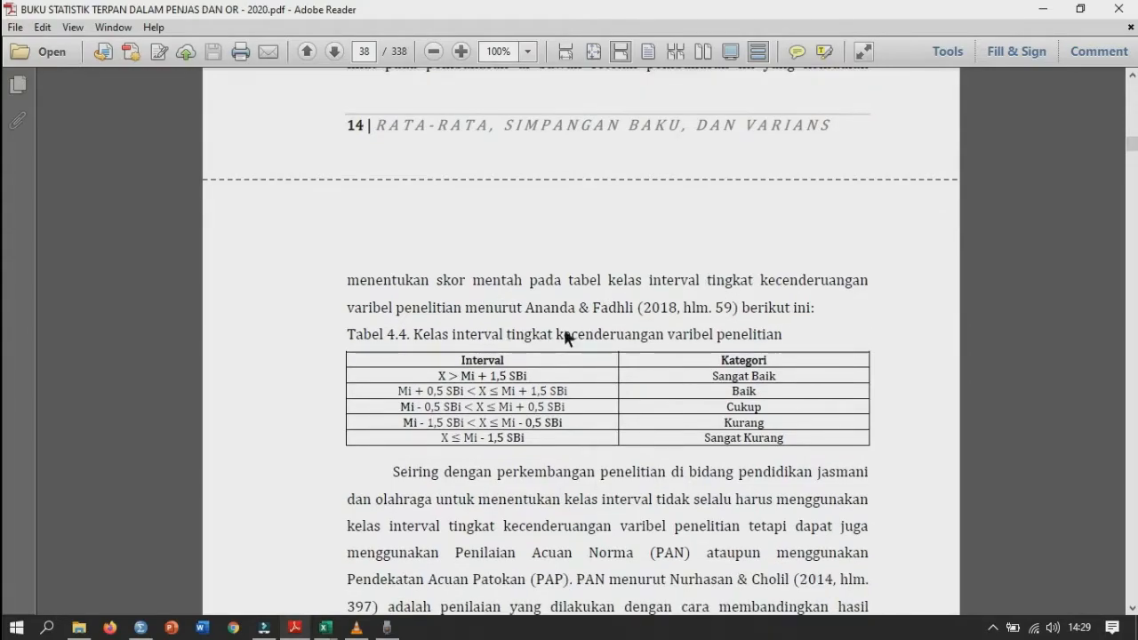
pyautogui.scroll(-1, 565, 330)
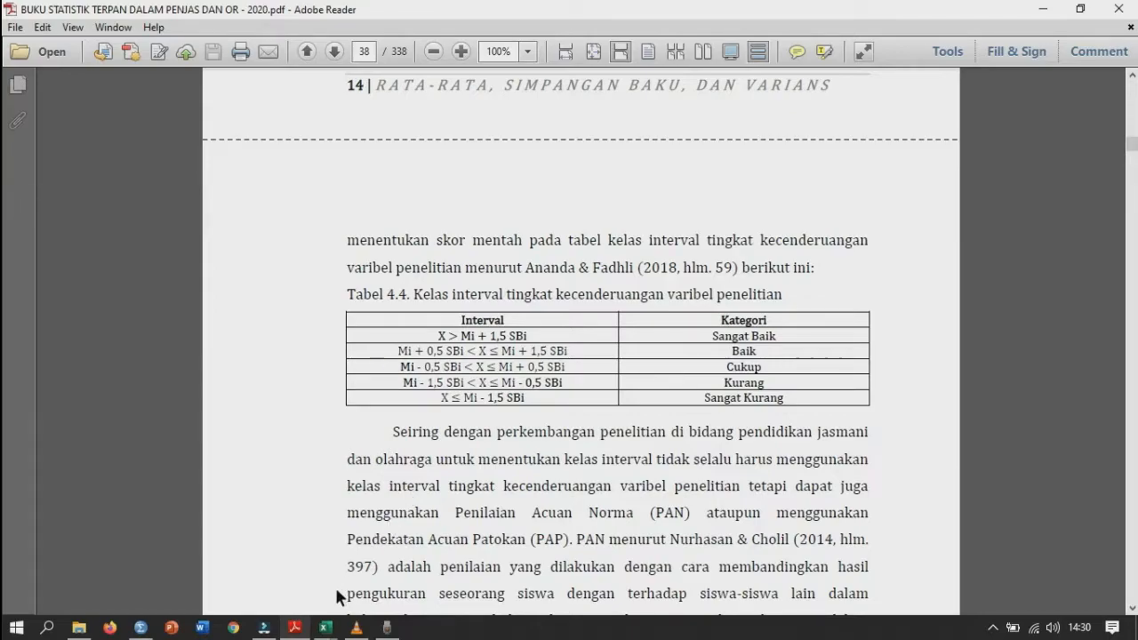
# Step: Switch to the Book1 workbook in Excel and calculate the Rata-rata in C22 with AVERAGE over C2:C21
pyautogui.click(325, 628)
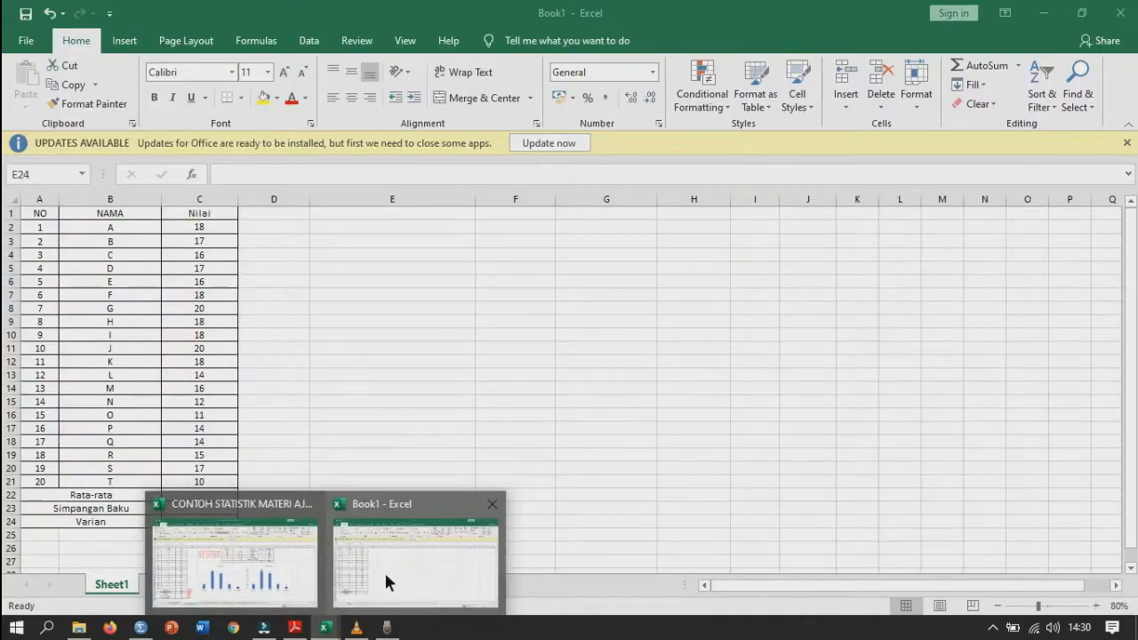
pyautogui.click(384, 570)
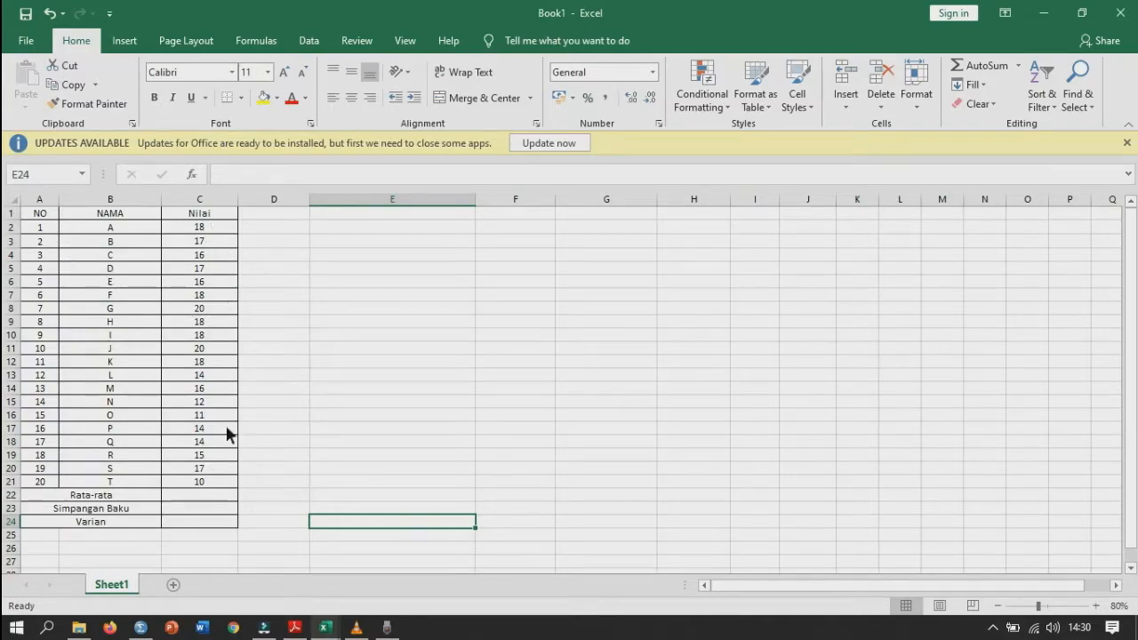
pyautogui.click(213, 497)
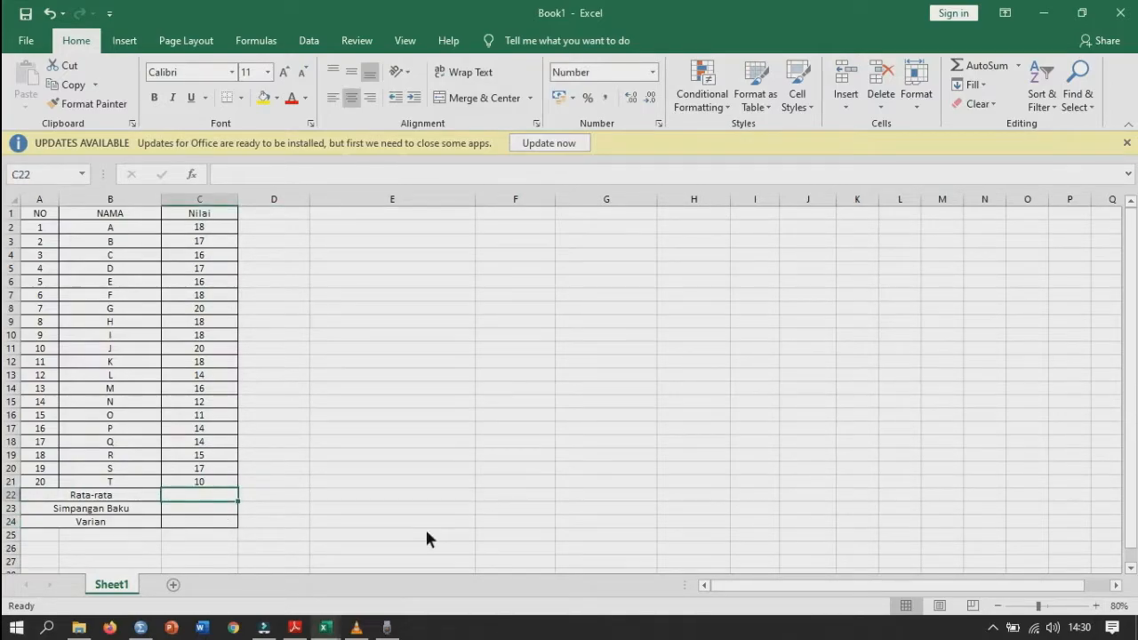
pyautogui.write('=')
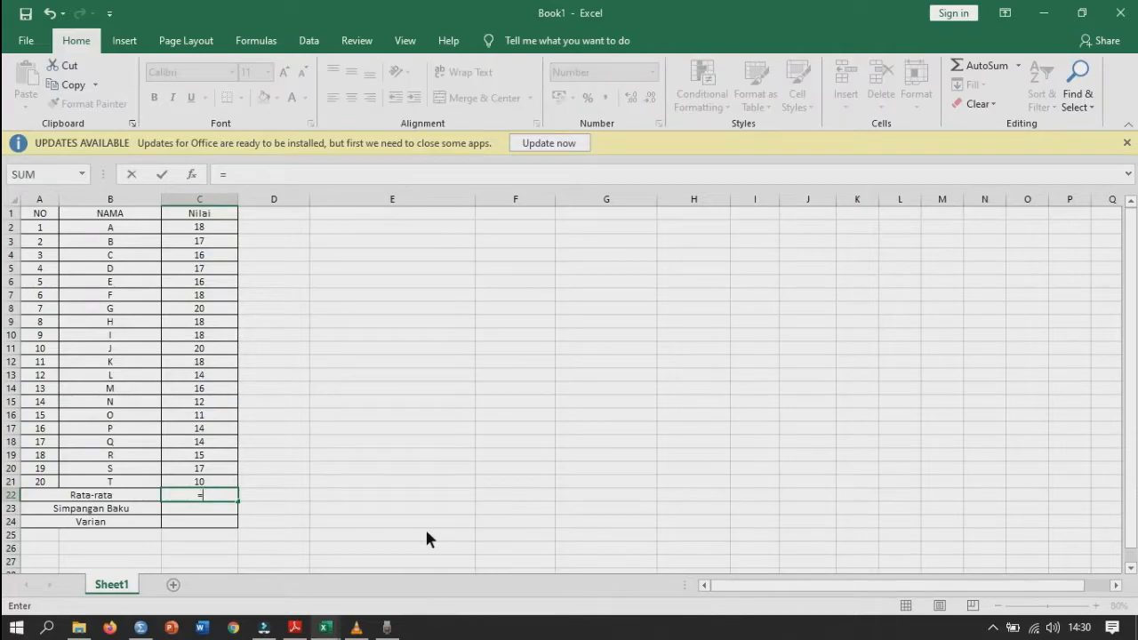
pyautogui.write('av')
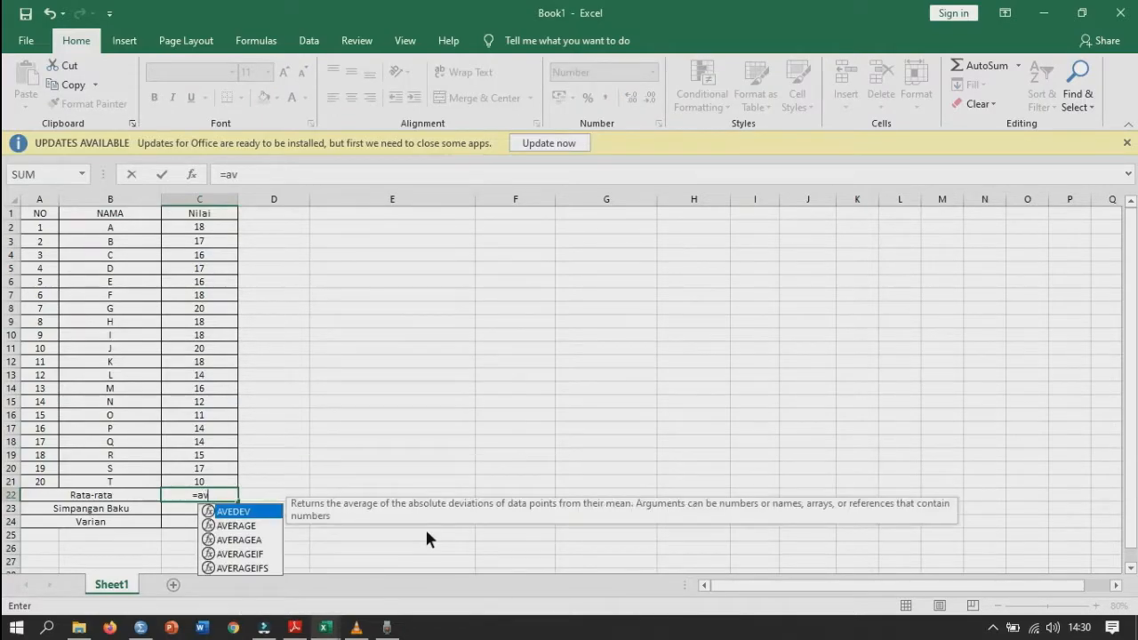
pyautogui.doubleClick(236, 526)
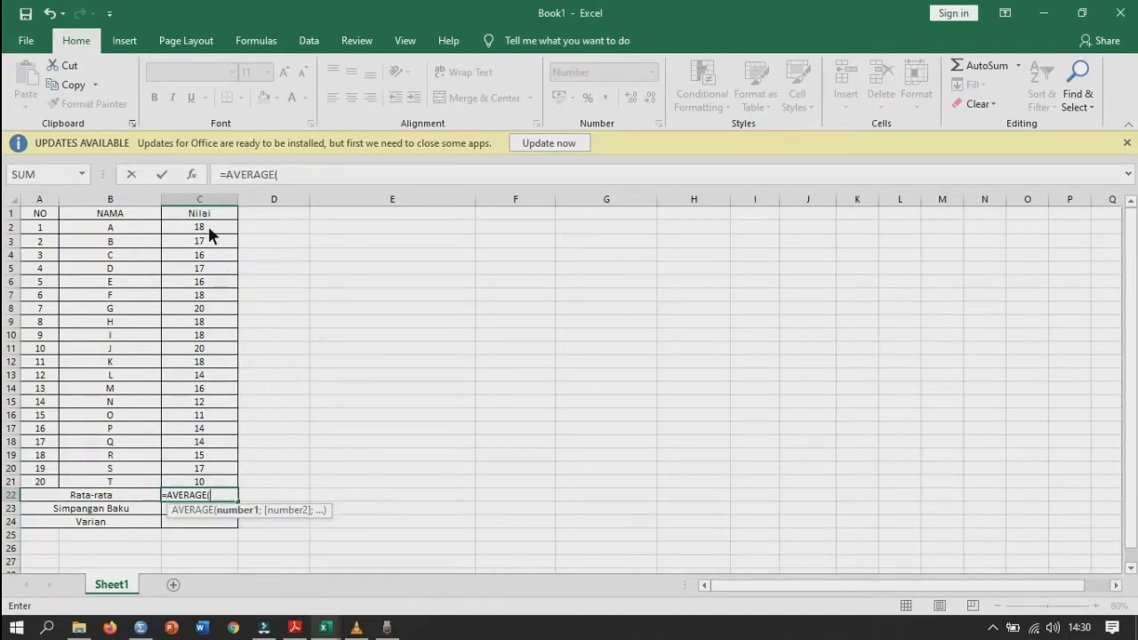
pyautogui.moveTo(209, 229); pyautogui.dragTo(209, 478)
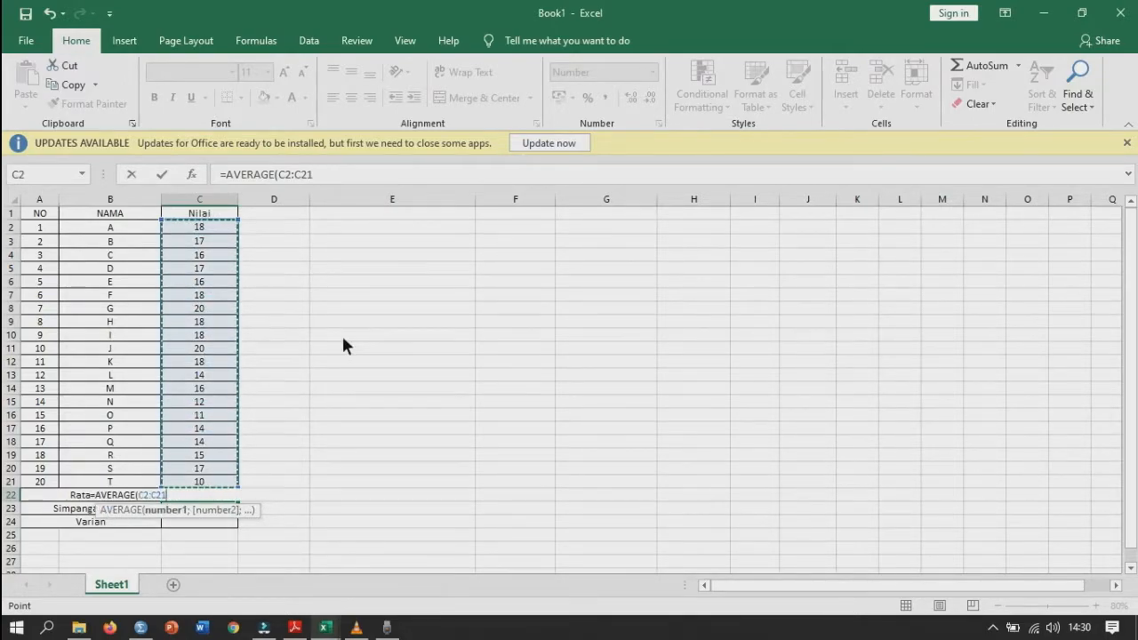
pyautogui.press('Return')
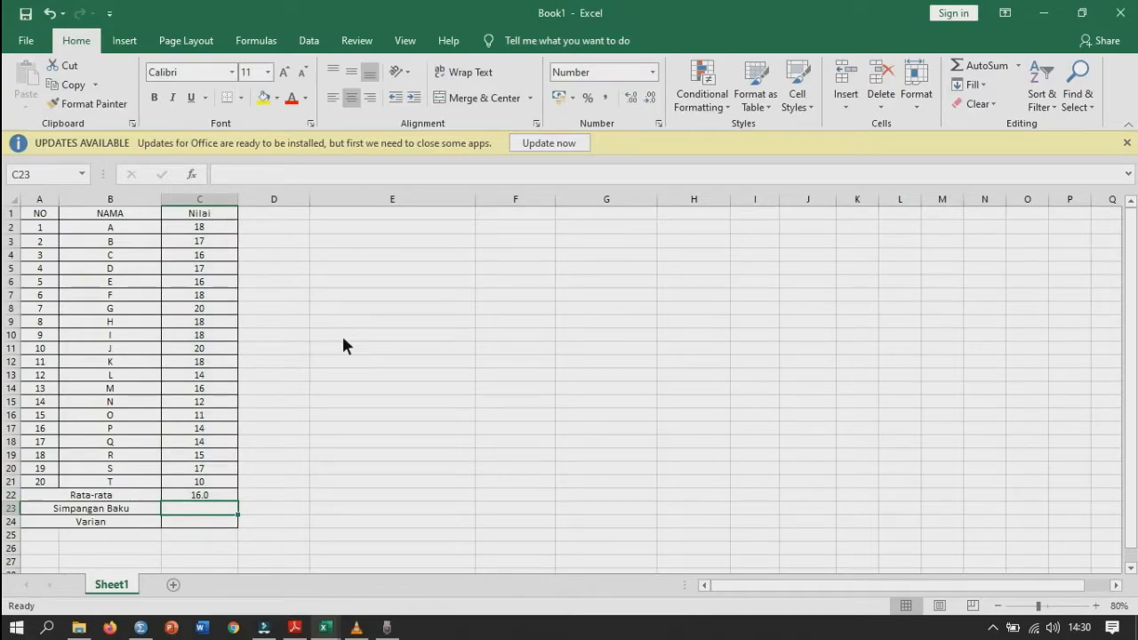
# Step: Format the Rata-rata result in C22 to show two decimal places
pyautogui.click(209, 498)
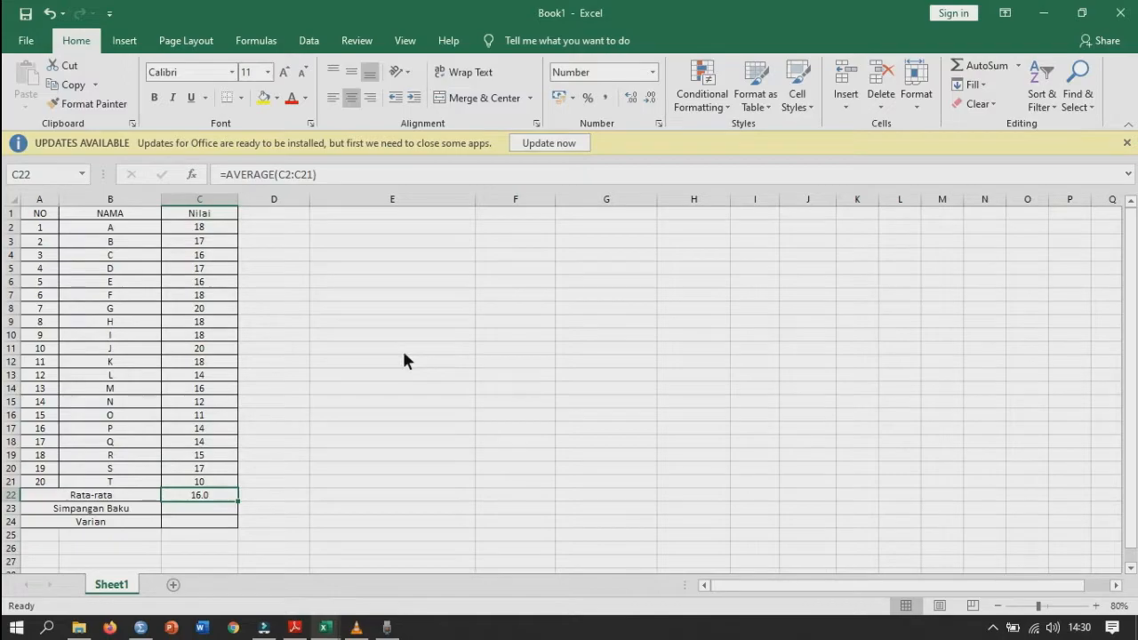
pyautogui.click(631, 100)
pyautogui.click(633, 99)
pyautogui.click(650, 98)
# Step: Calculate the Simpangan Baku in C23 with the STDEV function over C2:C21
pyautogui.click(210, 509)
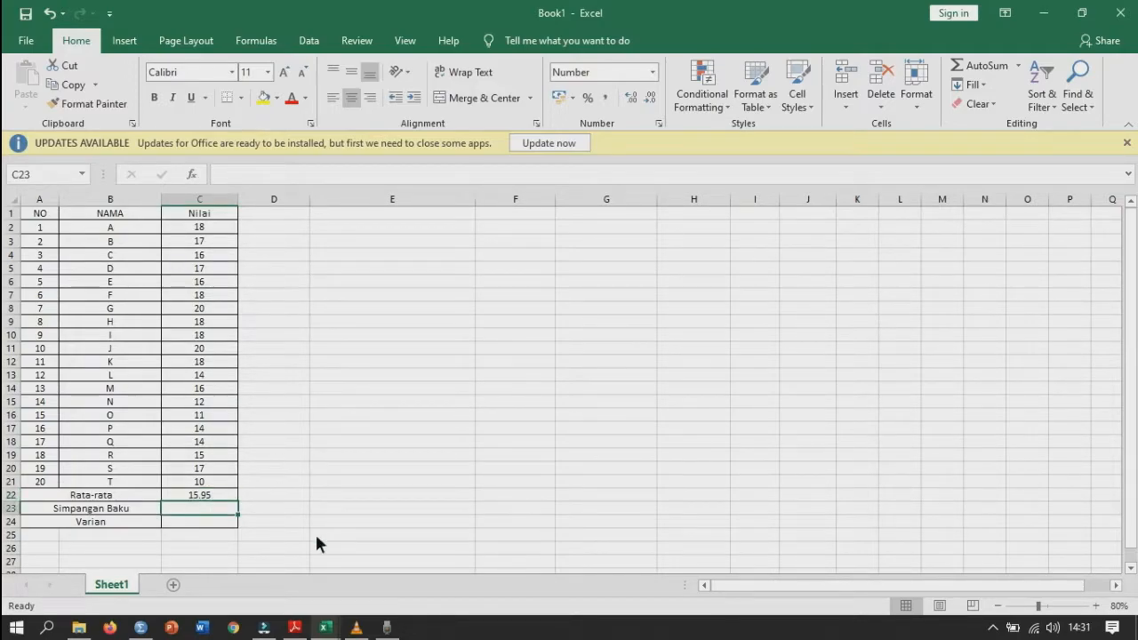
pyautogui.write('=')
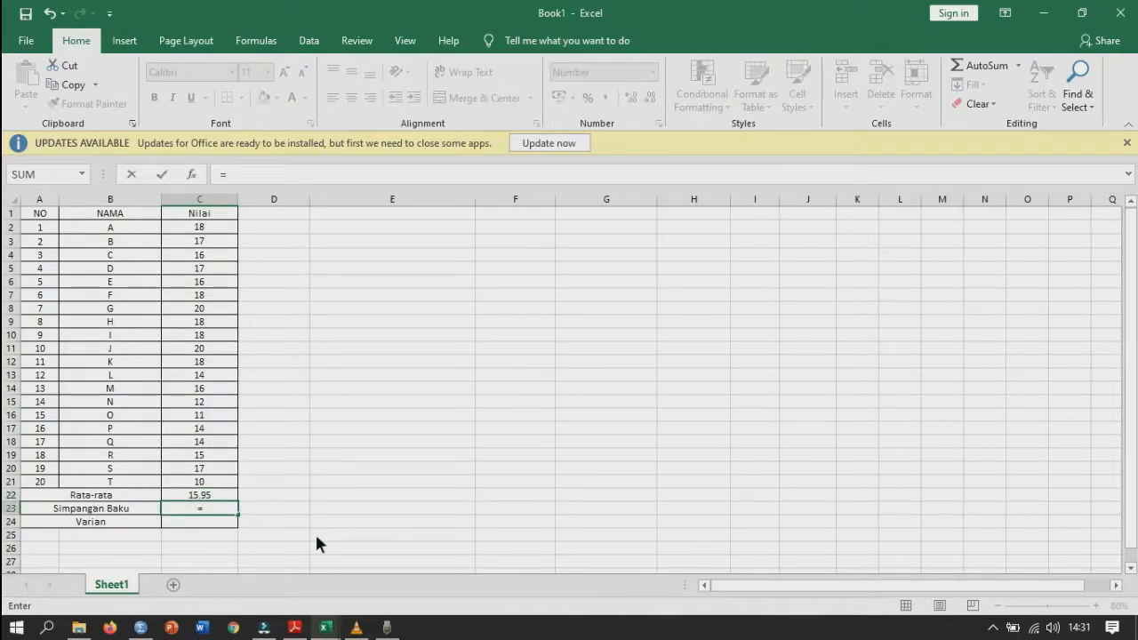
pyautogui.write('st')
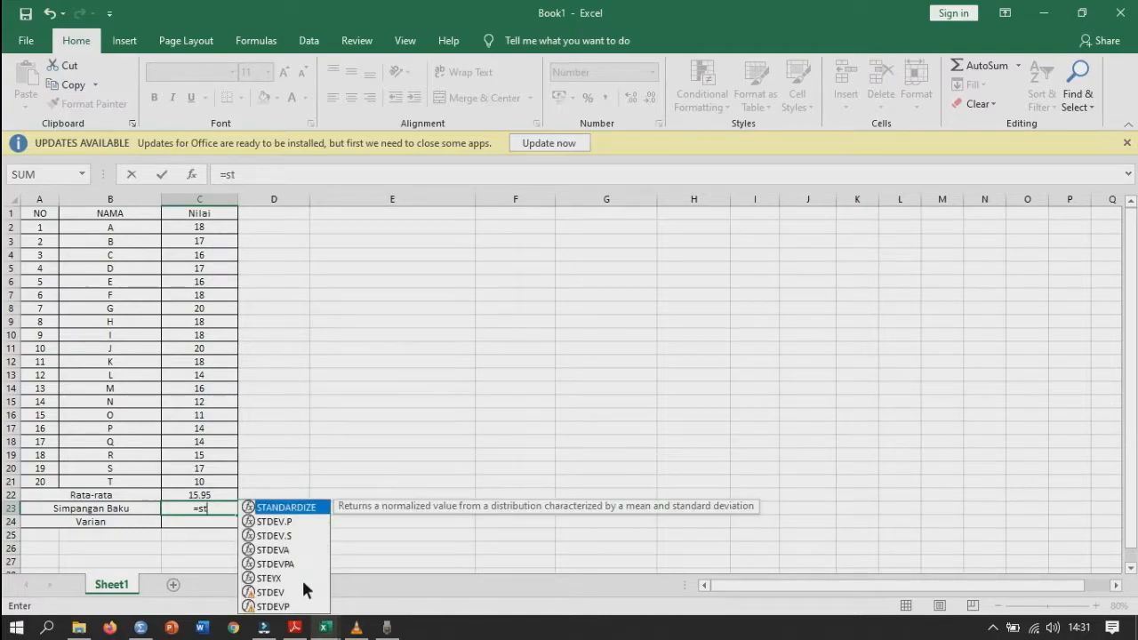
pyautogui.doubleClick(286, 595)
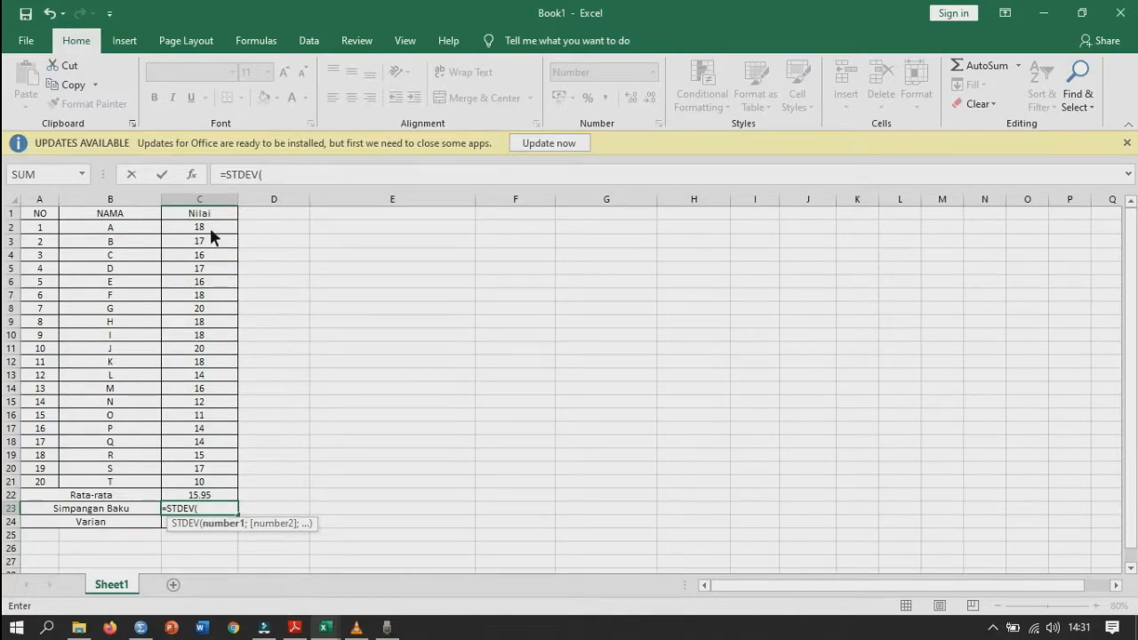
pyautogui.moveTo(209, 228); pyautogui.dragTo(218, 487)
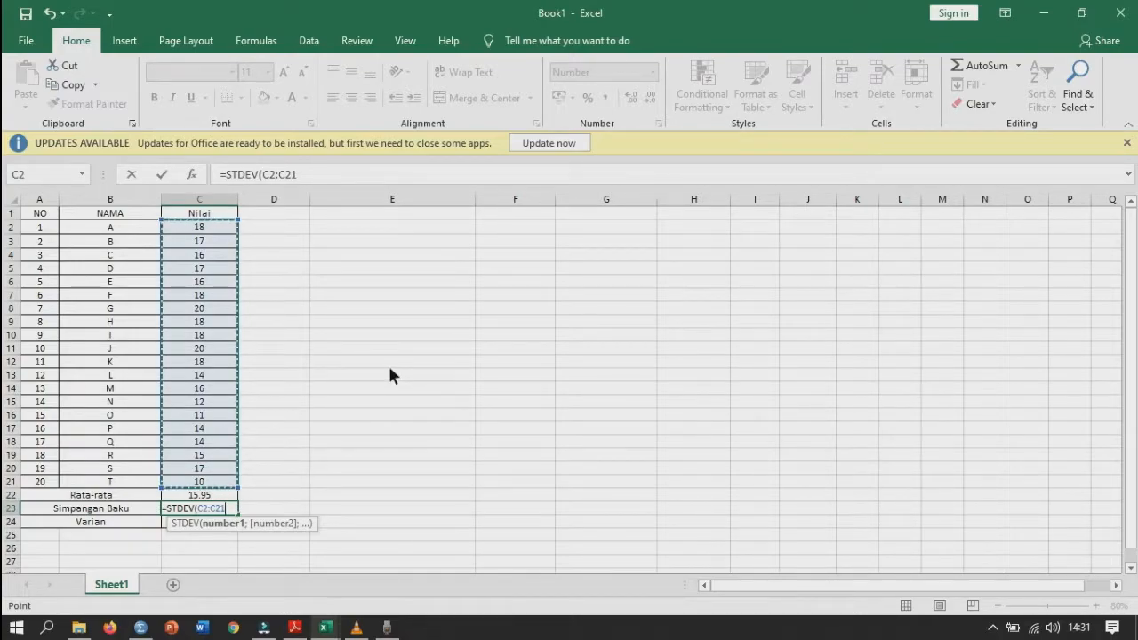
pyautogui.press('Return')
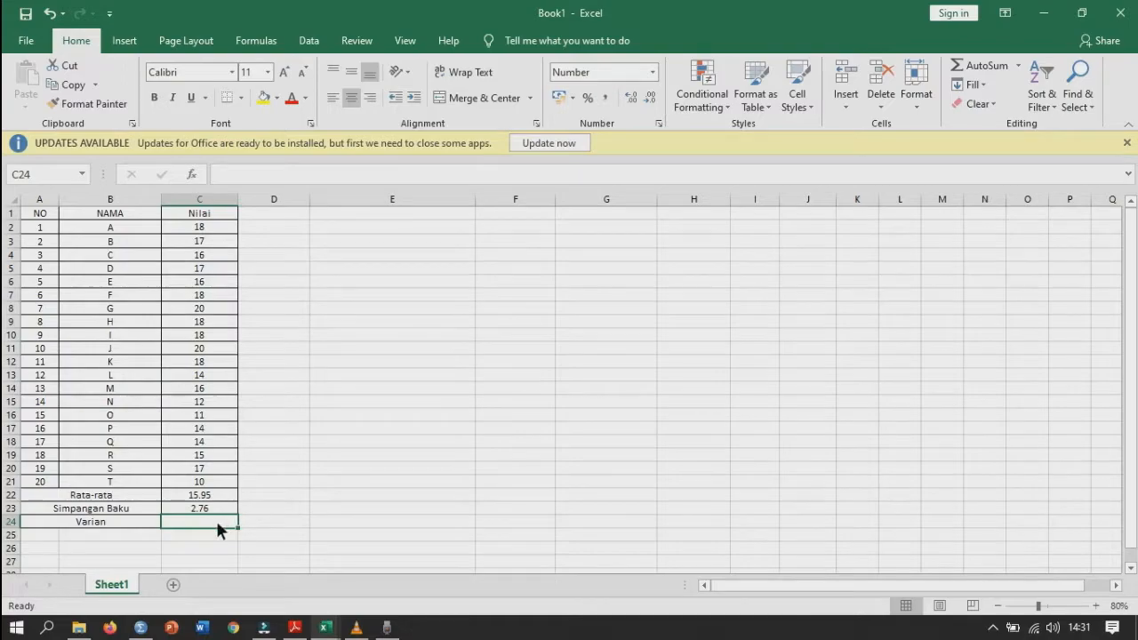
# Step: Calculate the Varian in C24 with the VAR function over C2:C21
pyautogui.write('=')
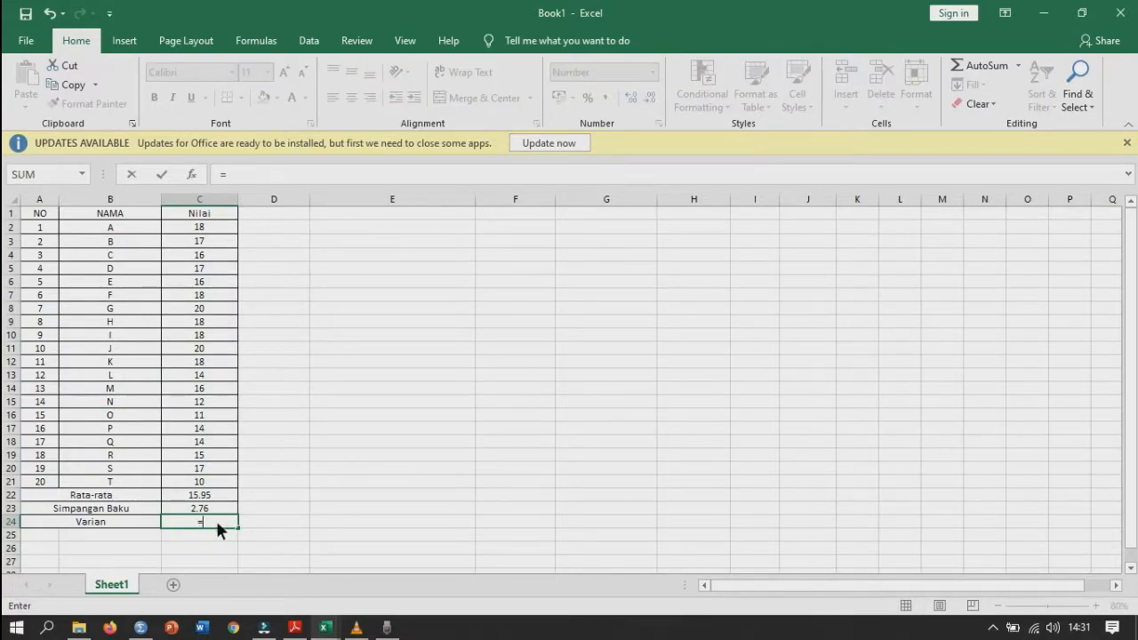
pyautogui.write('va')
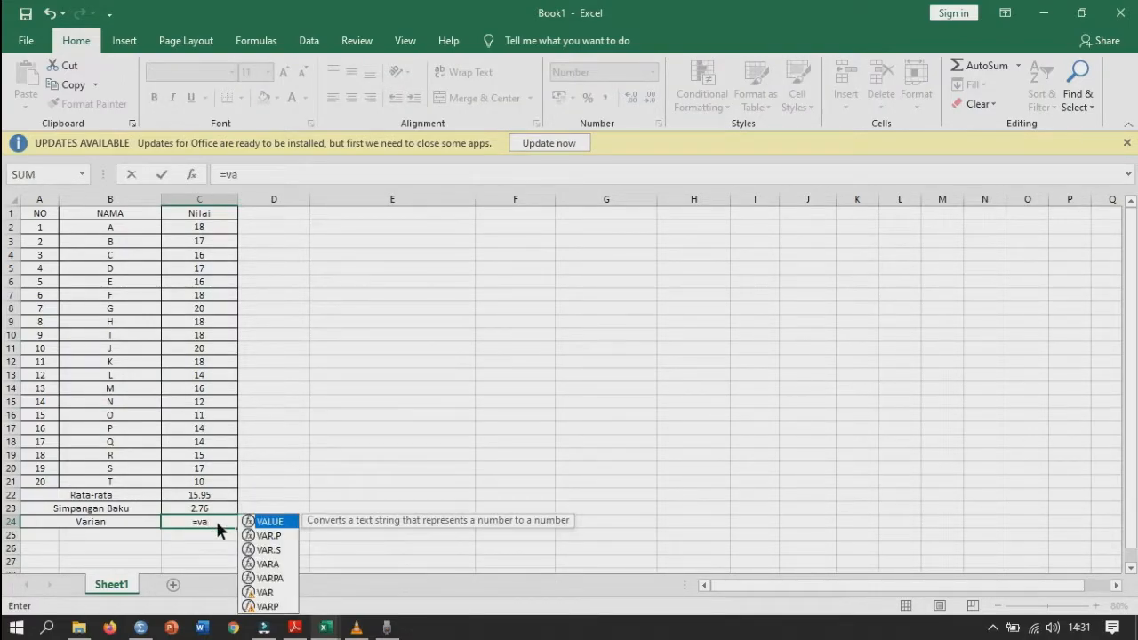
pyautogui.write('r')
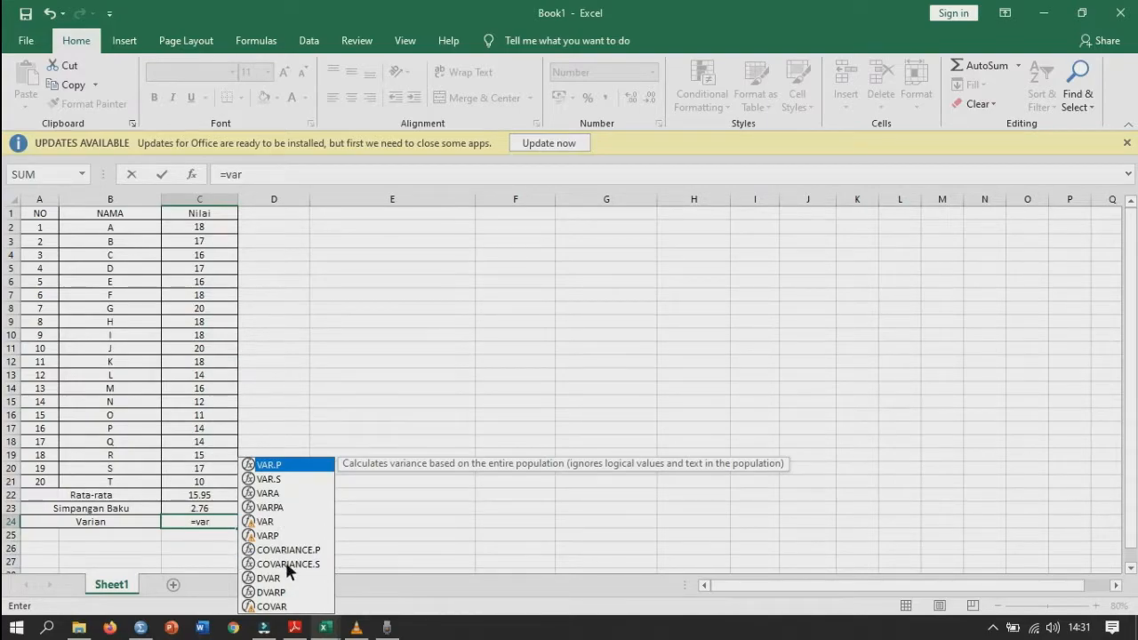
pyautogui.click(283, 525)
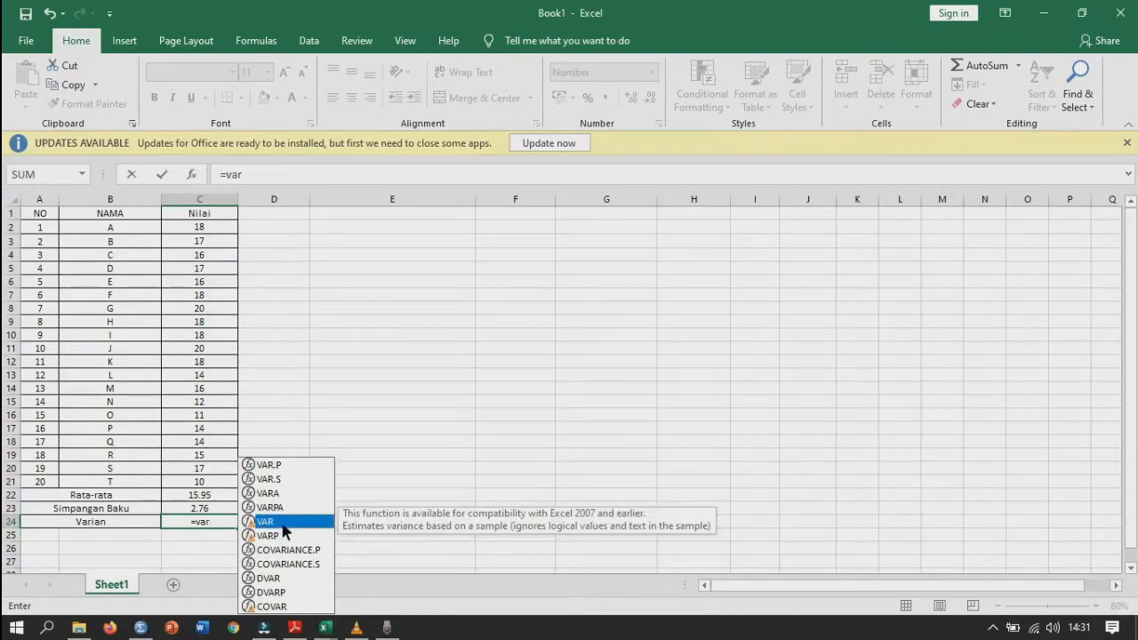
pyautogui.doubleClick(285, 531)
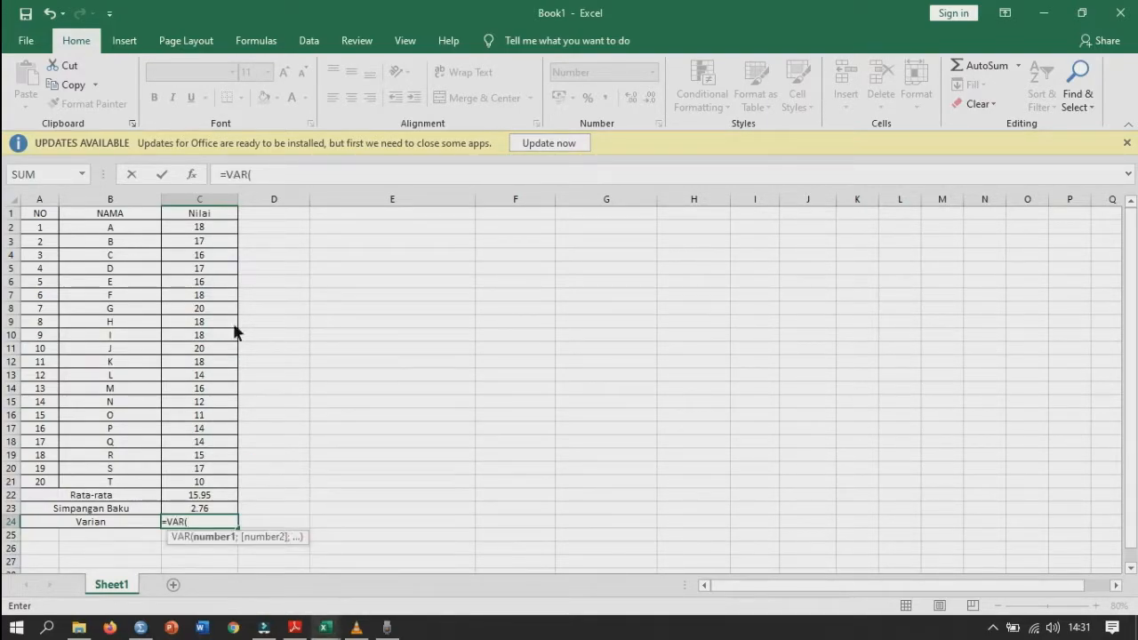
pyautogui.click(216, 233)
pyautogui.moveTo(220, 256); pyautogui.dragTo(224, 485)
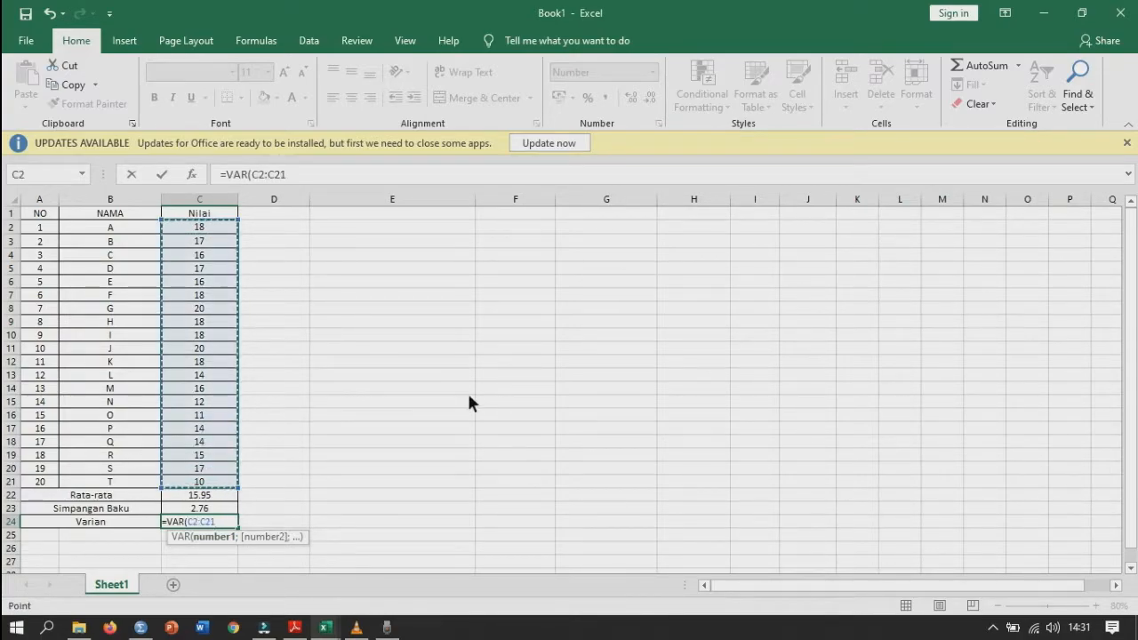
pyautogui.press('Return')
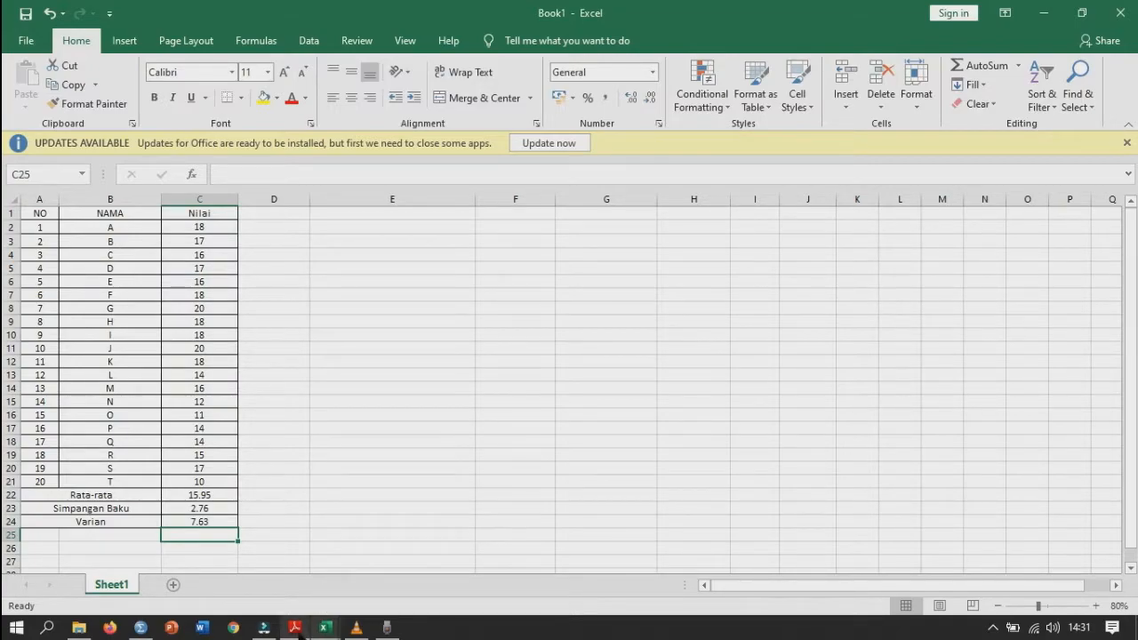
# Step: Switch to Adobe Reader to check the interval formulas in Tabel 4.4, and return to cell E1 of Book1 in Excel
pyautogui.moveTo(296, 628)
pyautogui.click(314, 565)
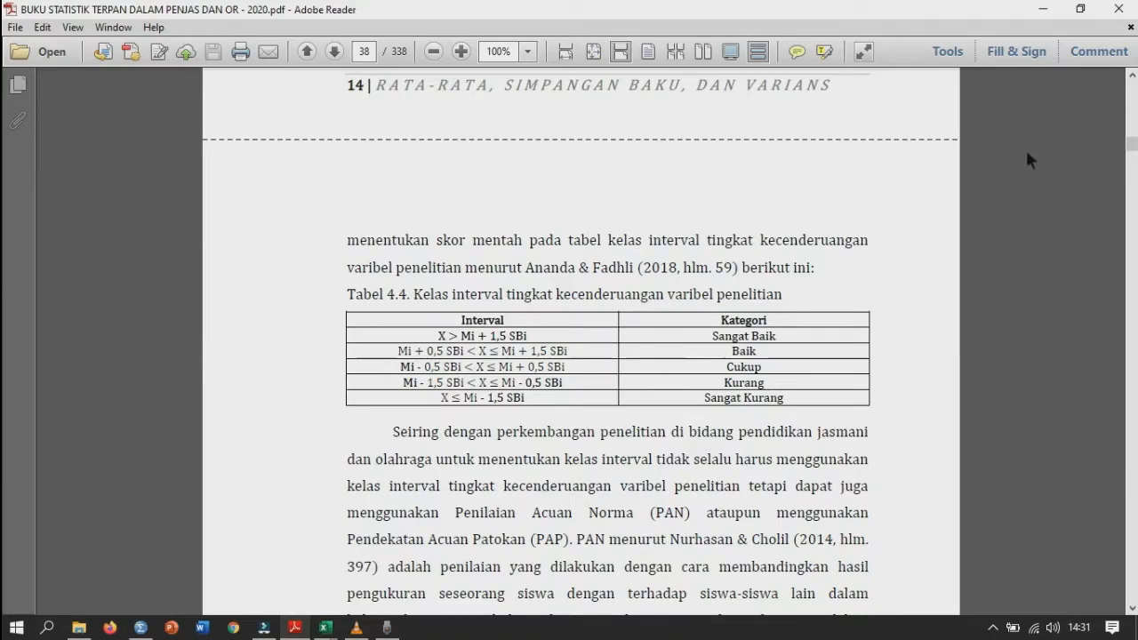
pyautogui.click(326, 627)
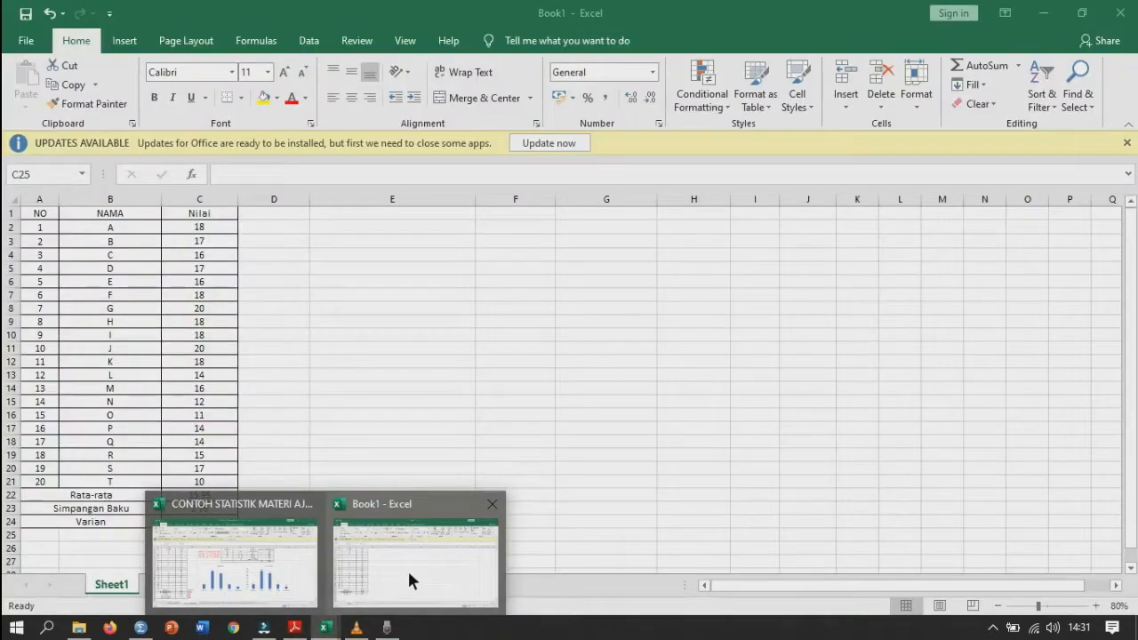
pyautogui.click(407, 570)
pyautogui.click(428, 215)
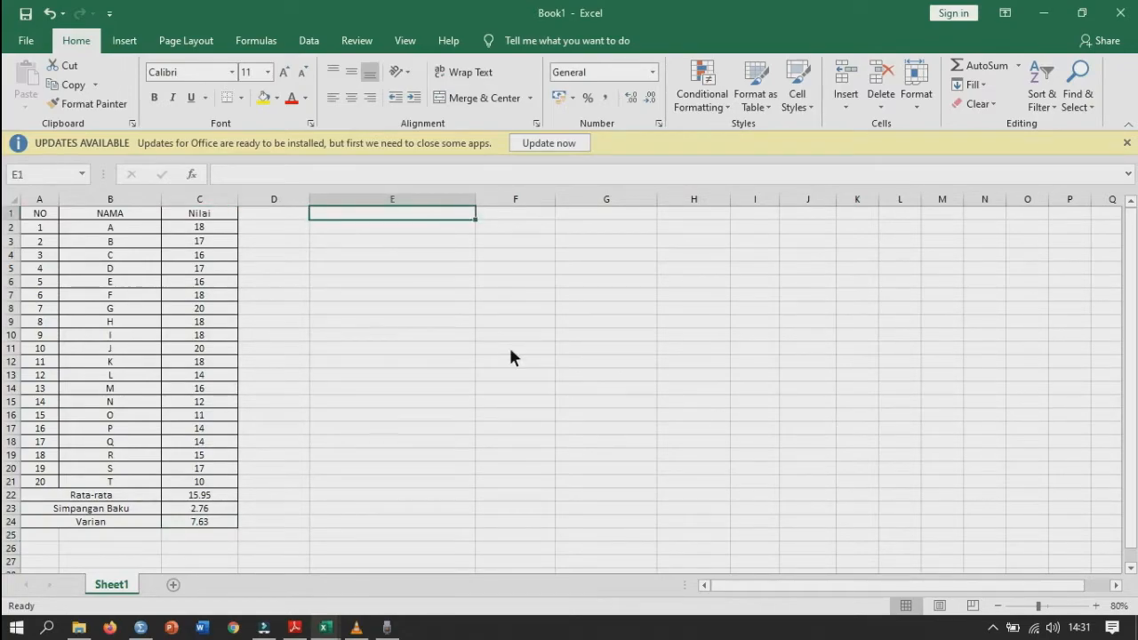
pyautogui.write('=ra')
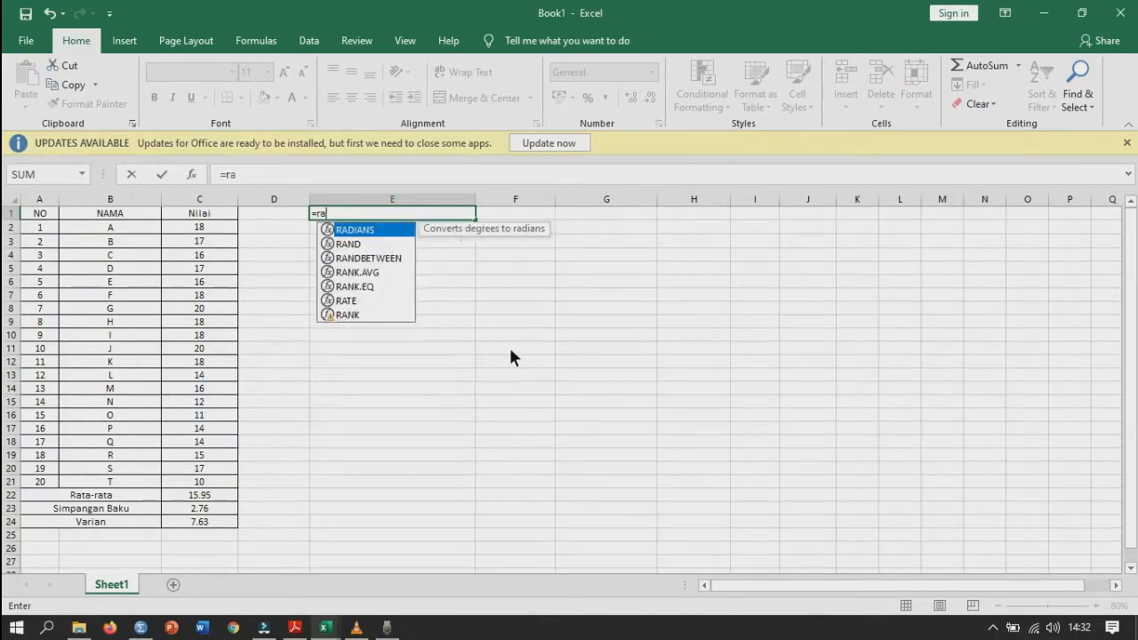
pyautogui.press('BackSpace')
pyautogui.press('BackSpace')
pyautogui.press('BackSpace')
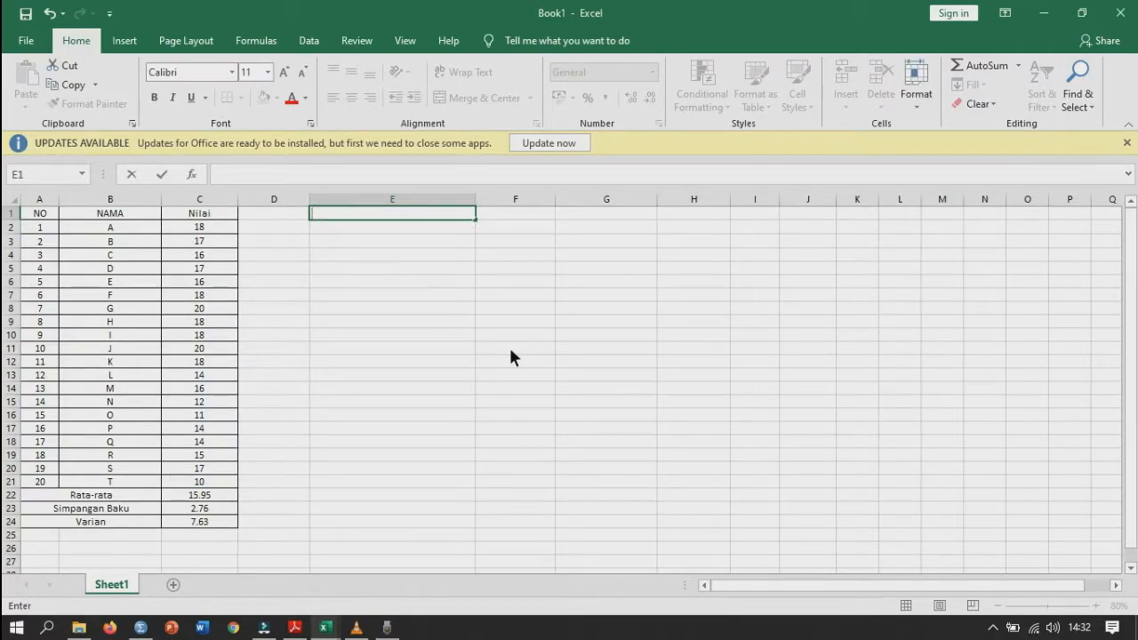
# Step: Enter the text label "=rata-rata + 1,5 x simpangan baku" in E1, stored as text rather than a formula
pyautogui.write("'=rata-rata + 1,5")
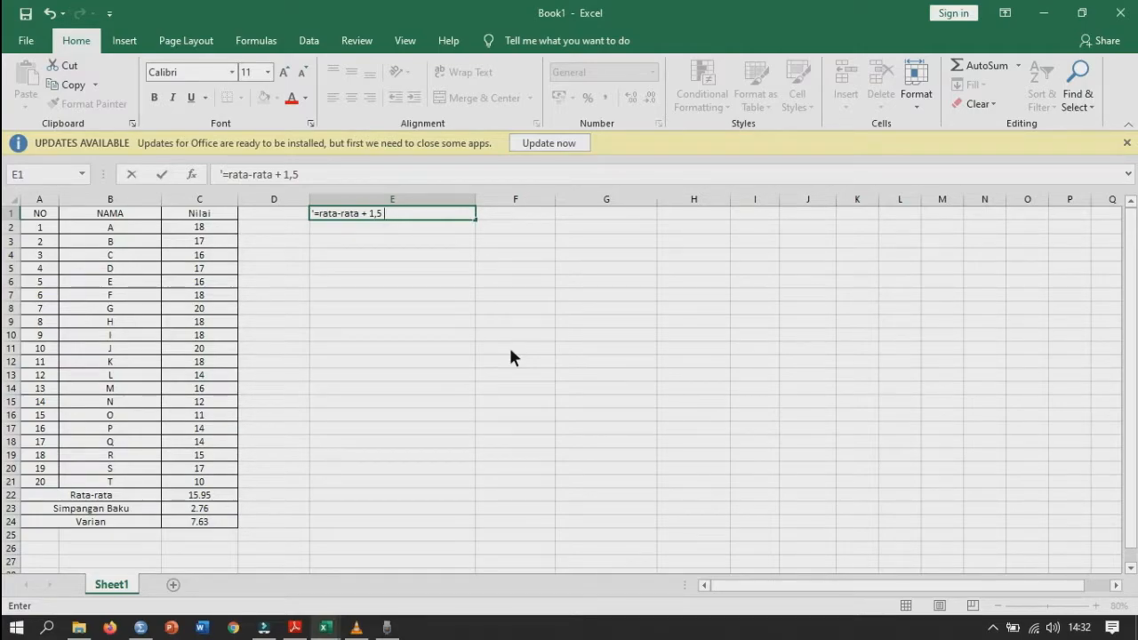
pyautogui.write('x simpngan')
pyautogui.press('BackSpace')
pyautogui.press('BackSpace')
pyautogui.press('BackSpace')
pyautogui.press('BackSpace')
pyautogui.press('BackSpace')
pyautogui.write('pangan baku')
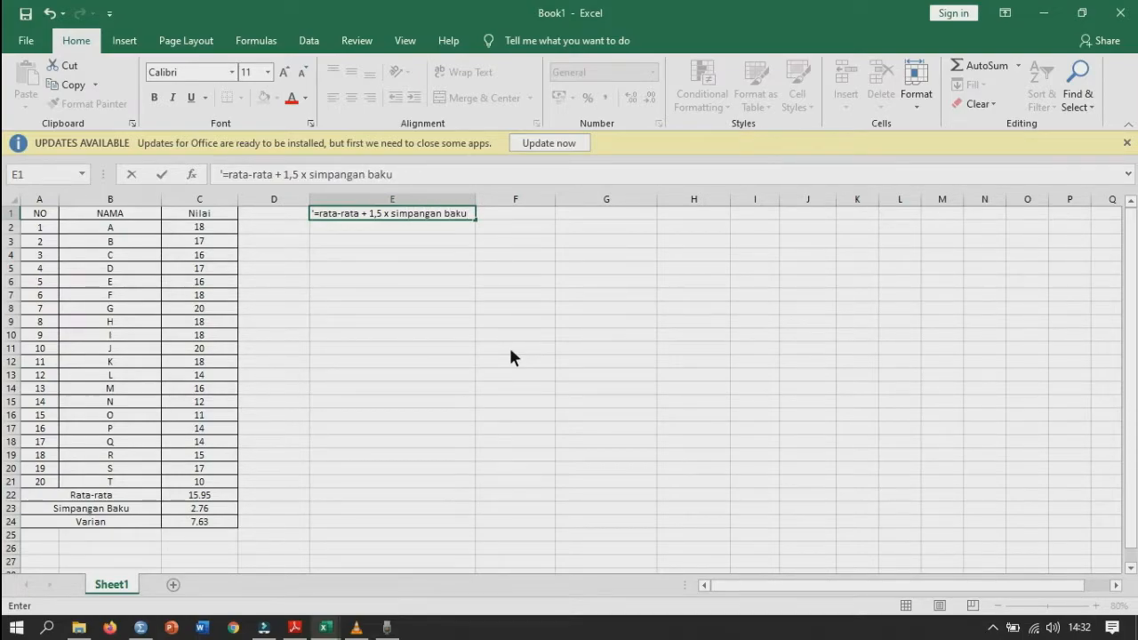
pyautogui.press('Return')
# Step: Copy the E1 label down column E through E4, leaving E5 empty
pyautogui.click(453, 215)
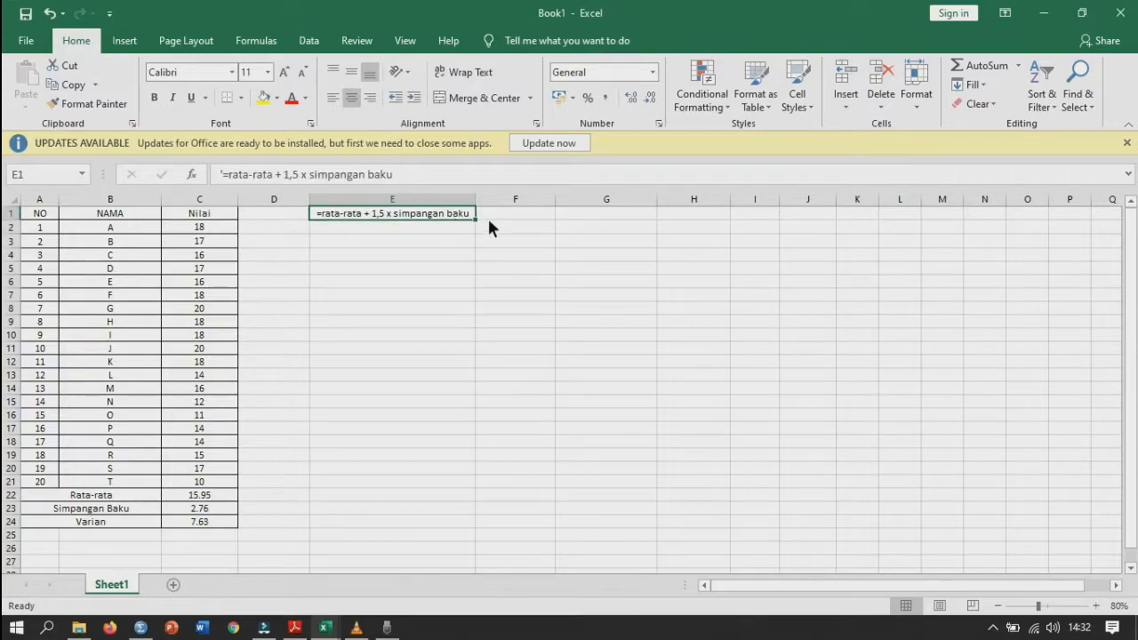
pyautogui.moveTo(478, 216); pyautogui.dragTo(482, 271)
pyautogui.click(397, 269)
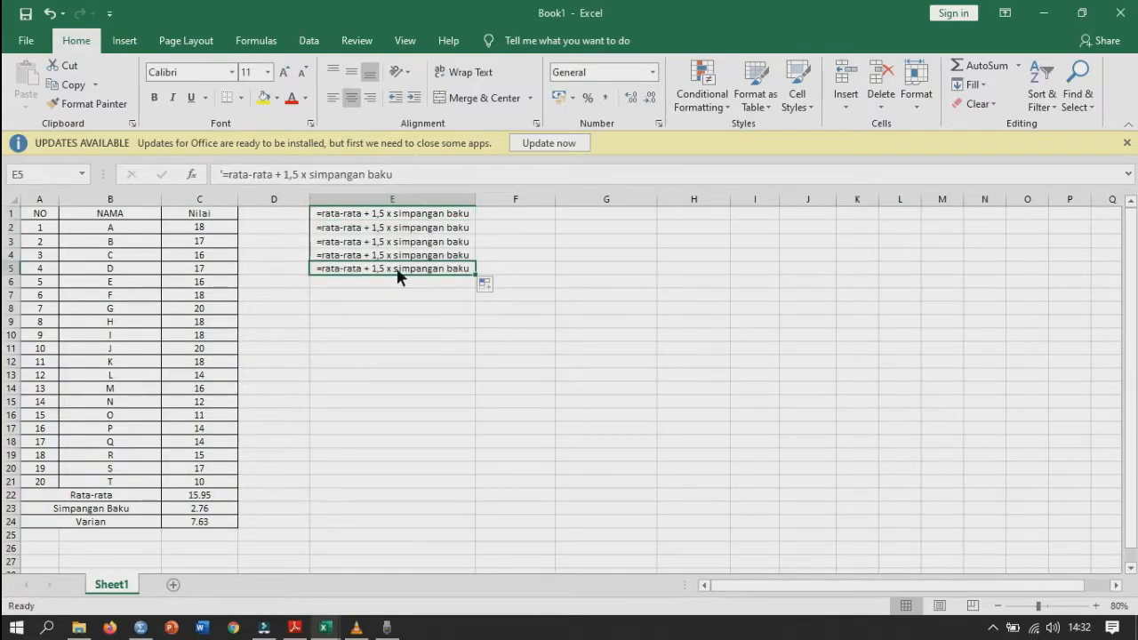
pyautogui.press('Delete')
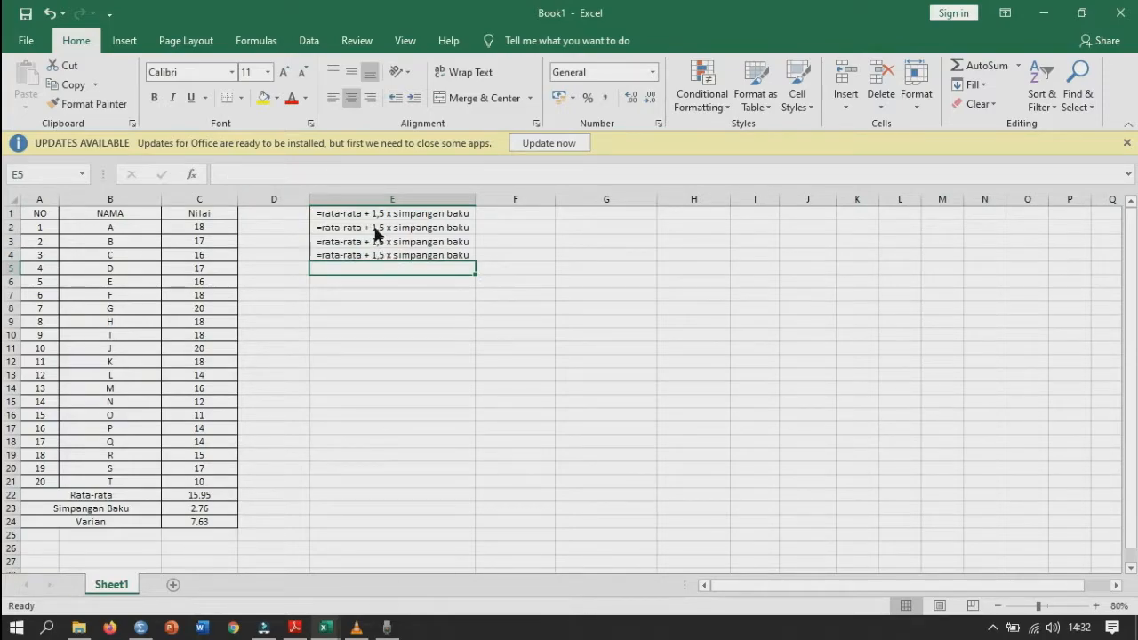
# Step: Change the multiplier in the E2 and E3 labels to 0,5
pyautogui.doubleClick(375, 228)
pyautogui.press('BackSpace')
pyautogui.write('0')
pyautogui.press('Return')
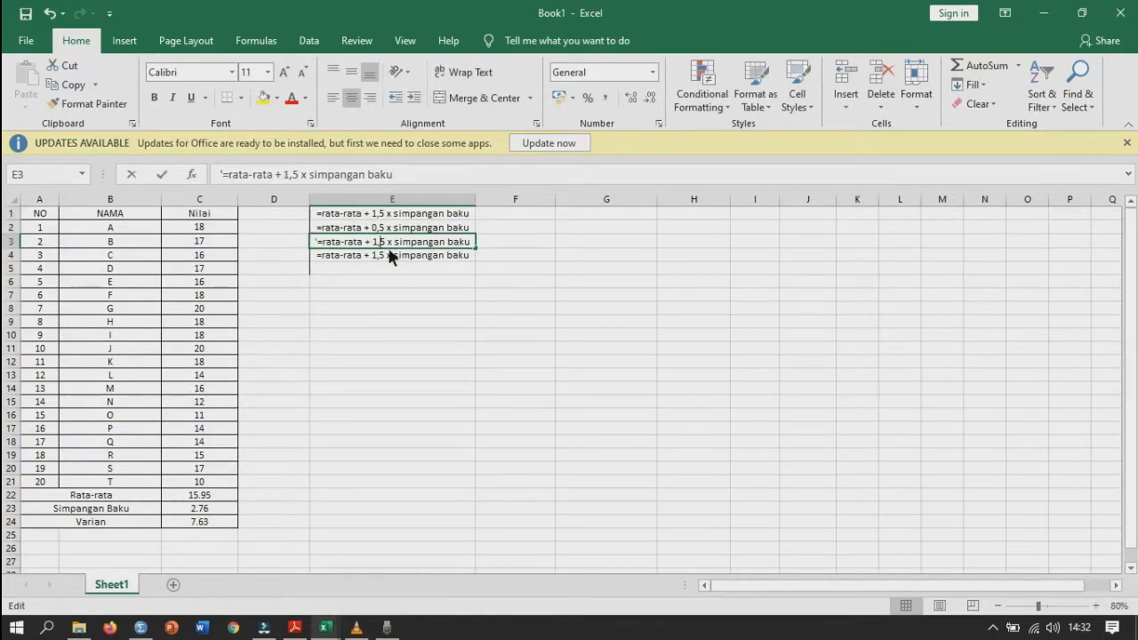
pyautogui.doubleClick(385, 247)
pyautogui.press('BackSpace')
pyautogui.write('0')
pyautogui.press('Return')
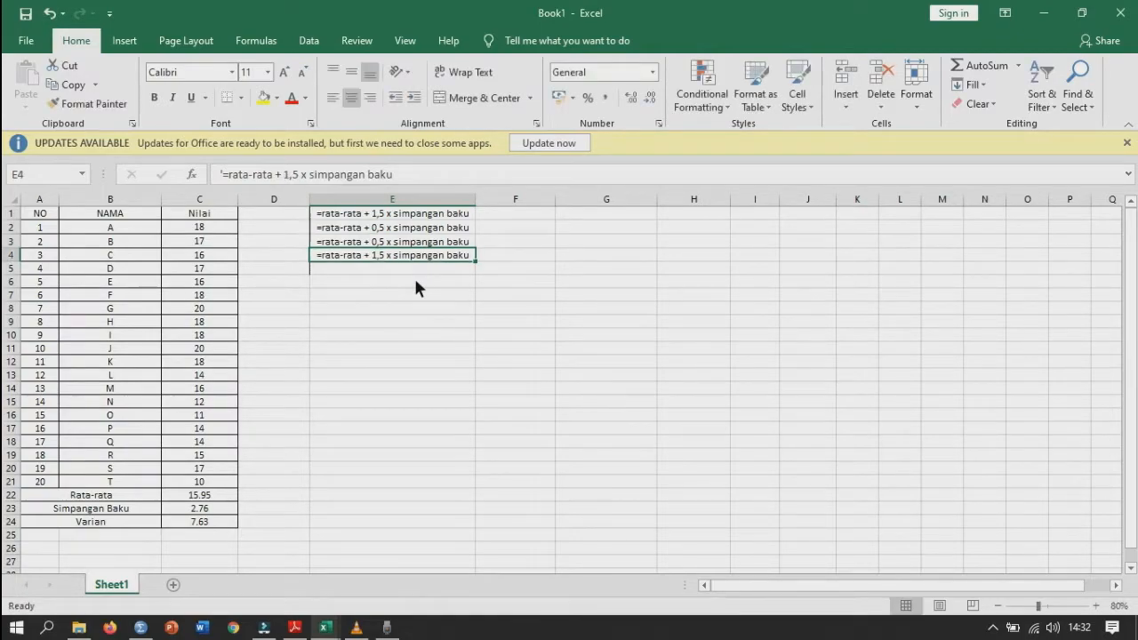
# Step: Replace the plus sign with a minus sign in the E3 and E4 labels
pyautogui.click(374, 248)
pyautogui.doubleClick(383, 253)
pyautogui.press('BackSpace')
pyautogui.write('-')
pyautogui.click(375, 254)
pyautogui.doubleClick(375, 254)
pyautogui.press('BackSpace')
pyautogui.write('-')
pyautogui.press('Return')
pyautogui.click(443, 364)
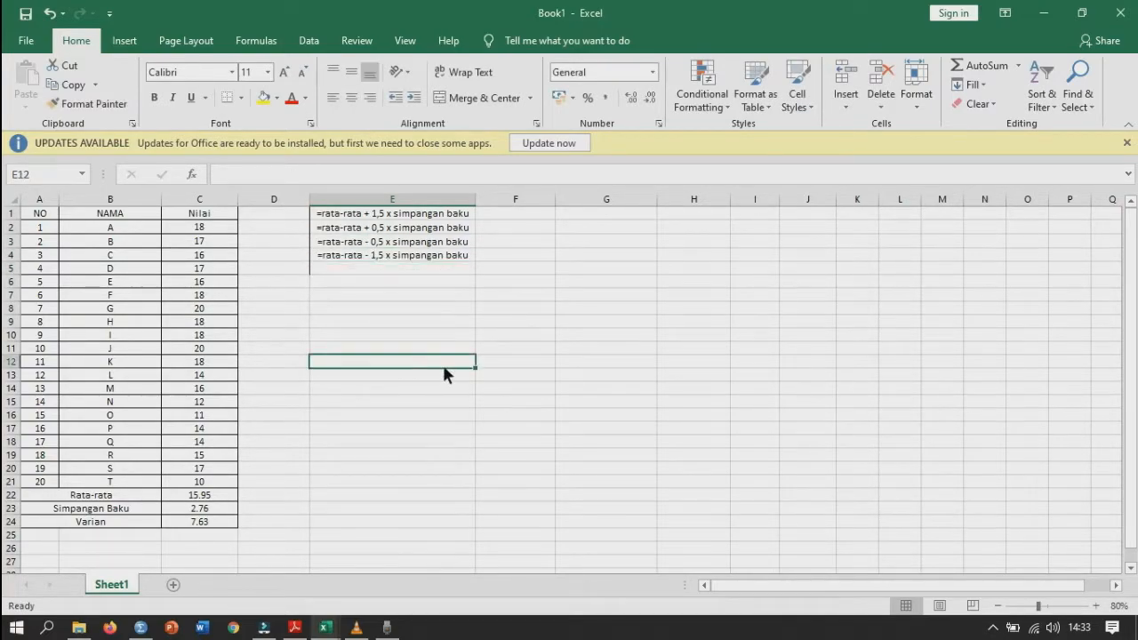
# Step: Remove all cell borders from E1:E10
pyautogui.moveTo(354, 213); pyautogui.dragTo(373, 281)
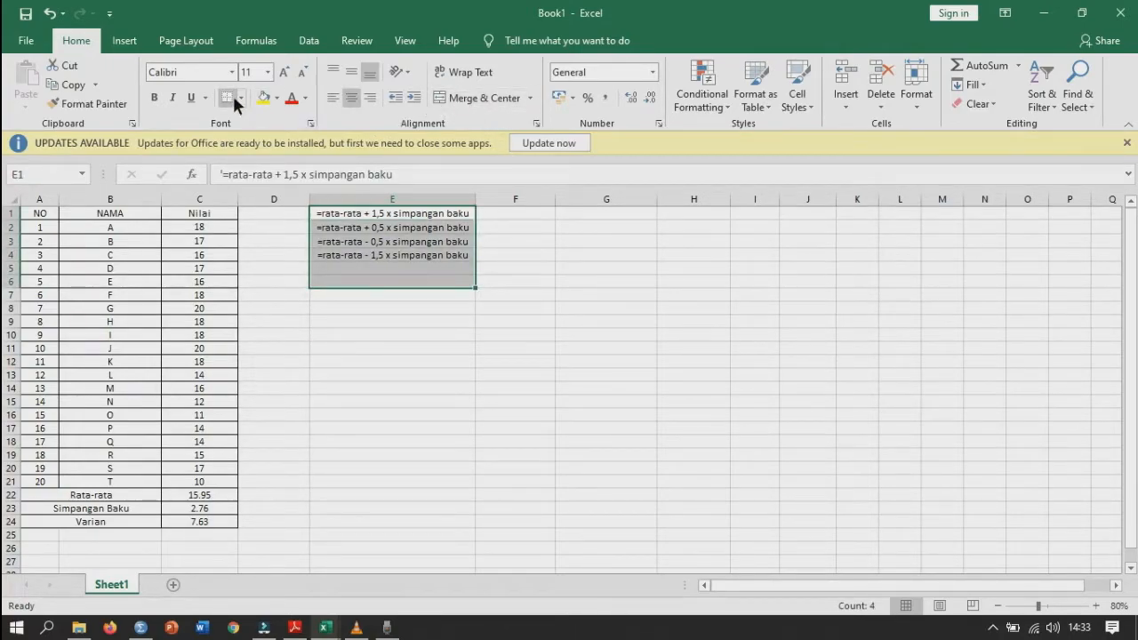
pyautogui.click(406, 388)
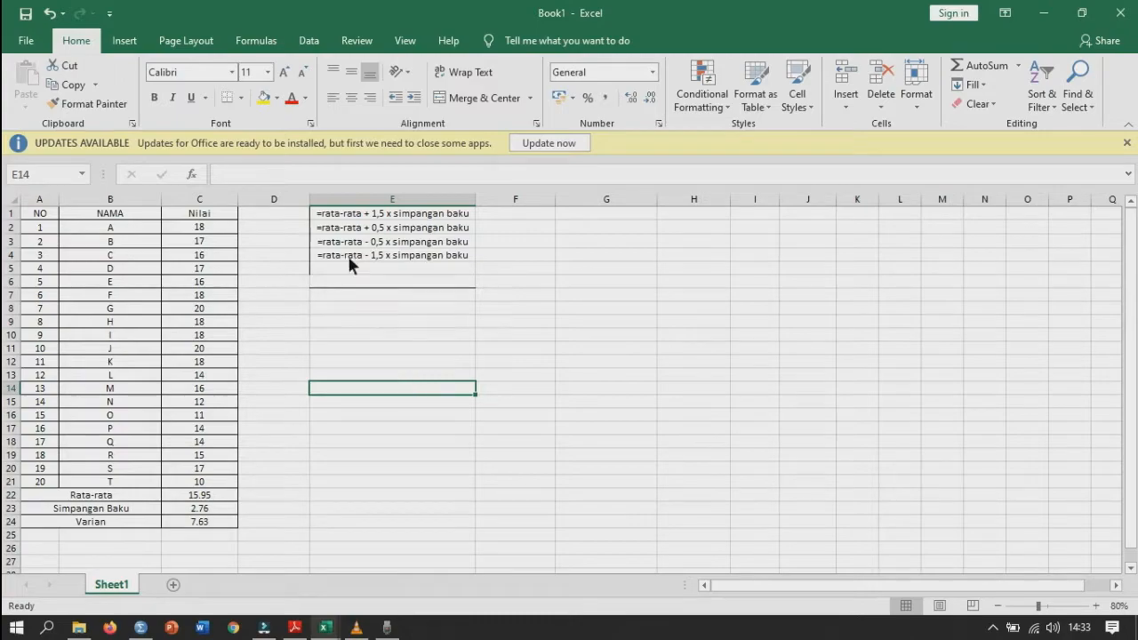
pyautogui.moveTo(373, 343); pyautogui.dragTo(322, 216)
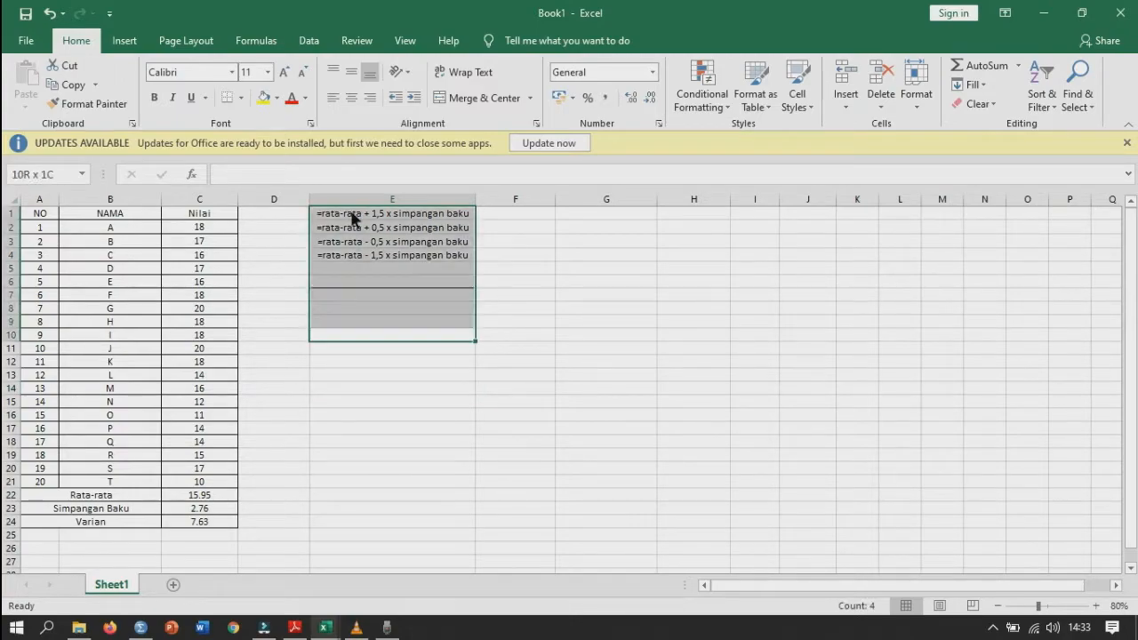
pyautogui.click(241, 97)
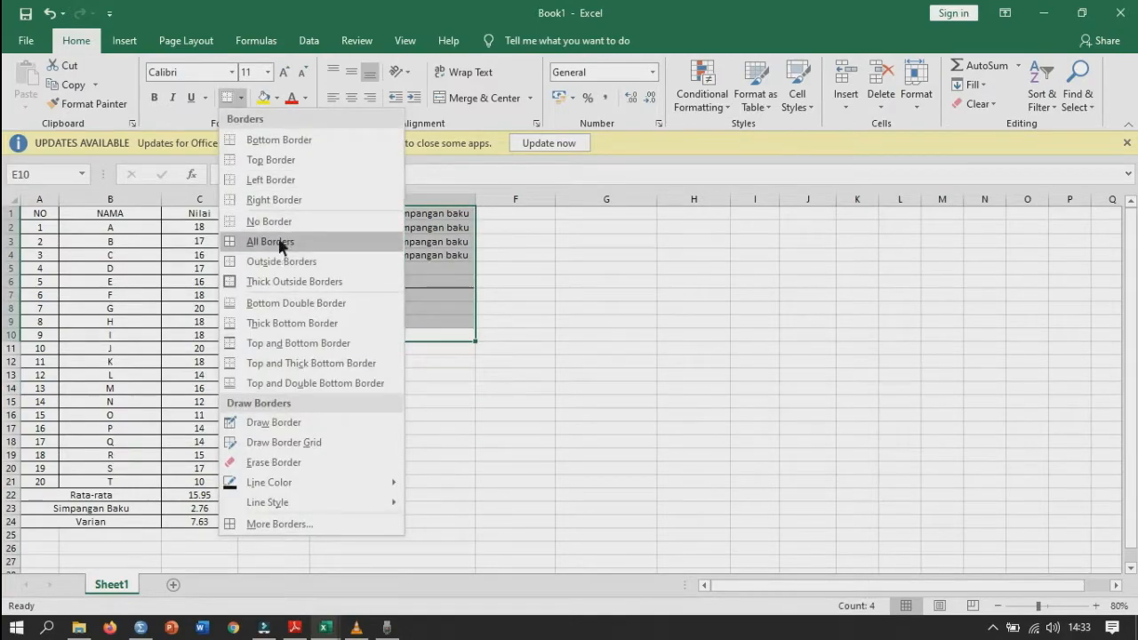
pyautogui.click(279, 221)
pyautogui.click(376, 336)
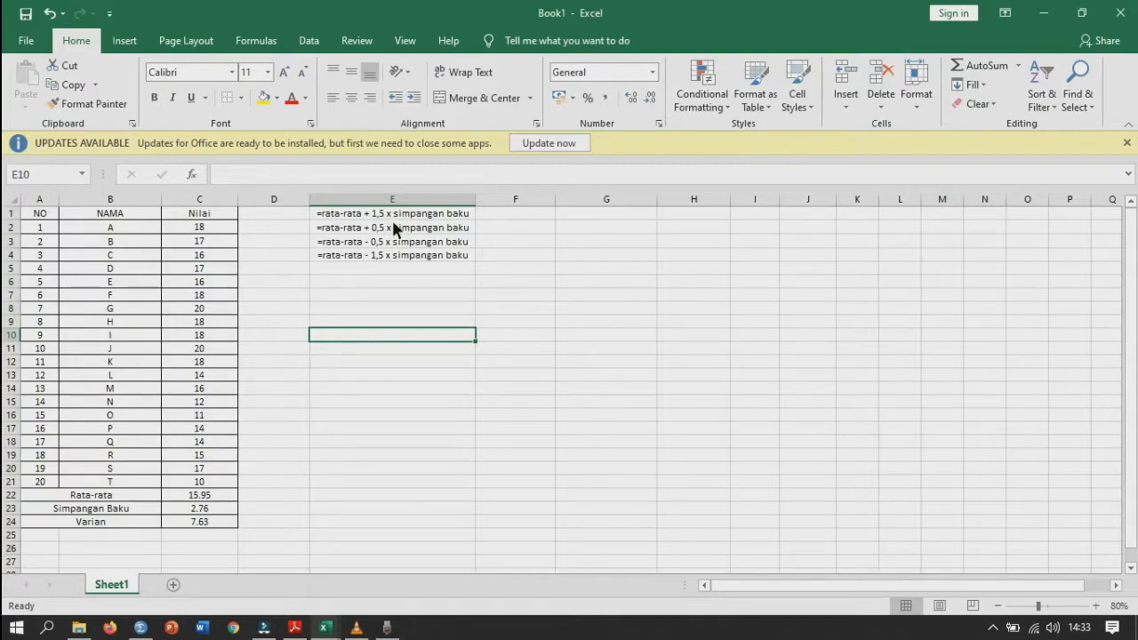
# Step: Start a formula in F1 with an absolute reference to the Rata-rata cell, =$C$22+
pyautogui.click(516, 215)
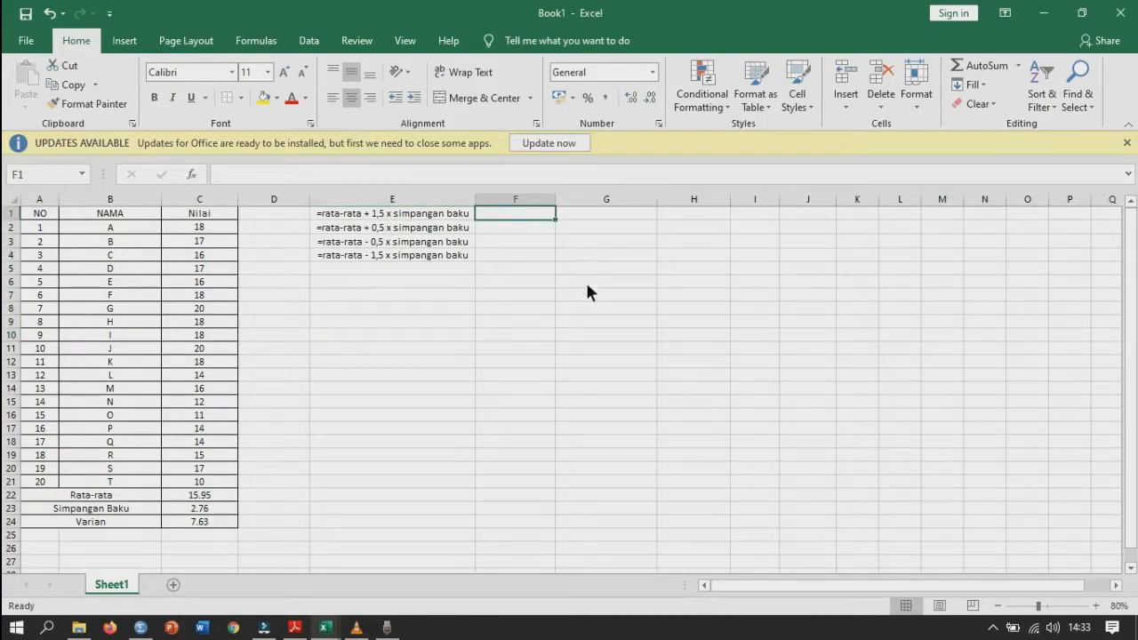
pyautogui.write('=')
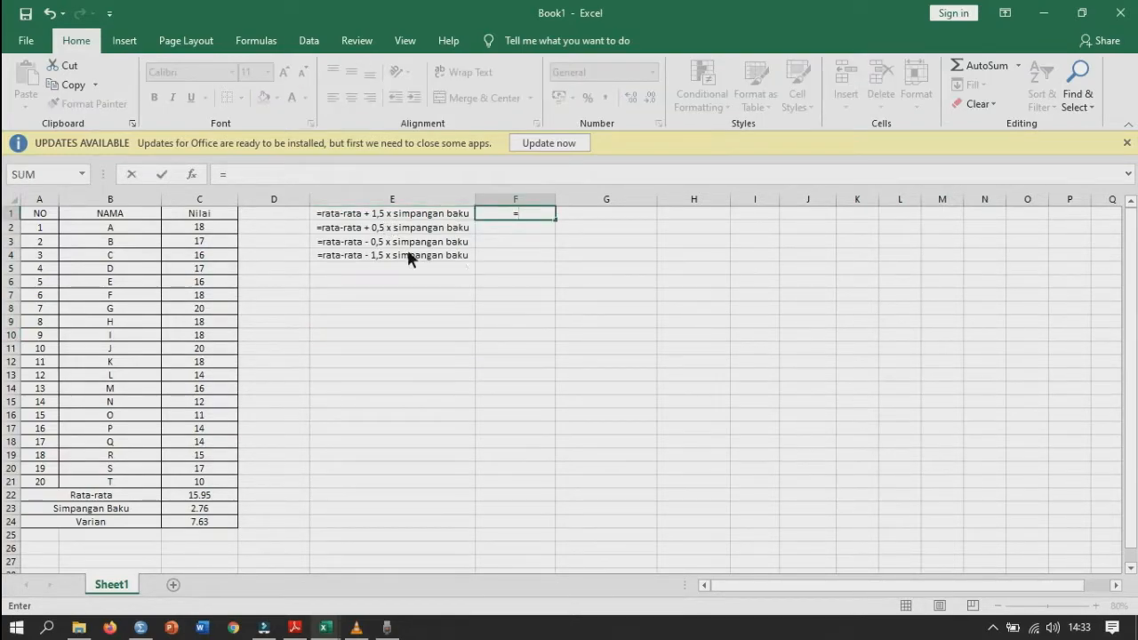
pyautogui.click(210, 496)
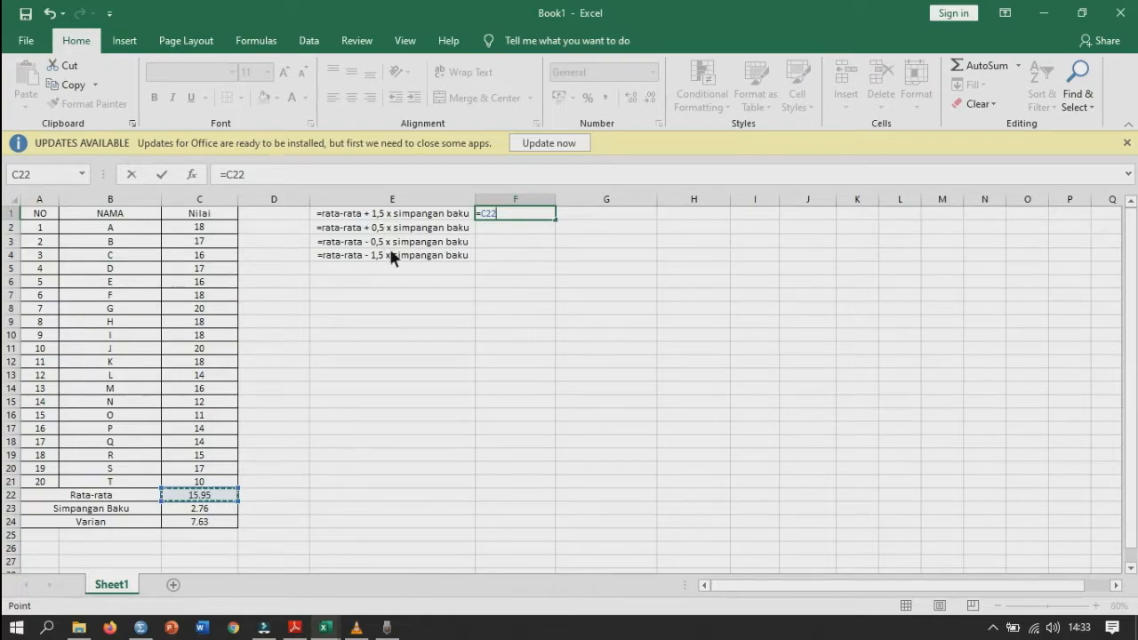
pyautogui.click(494, 213)
pyautogui.write('$C$22+')
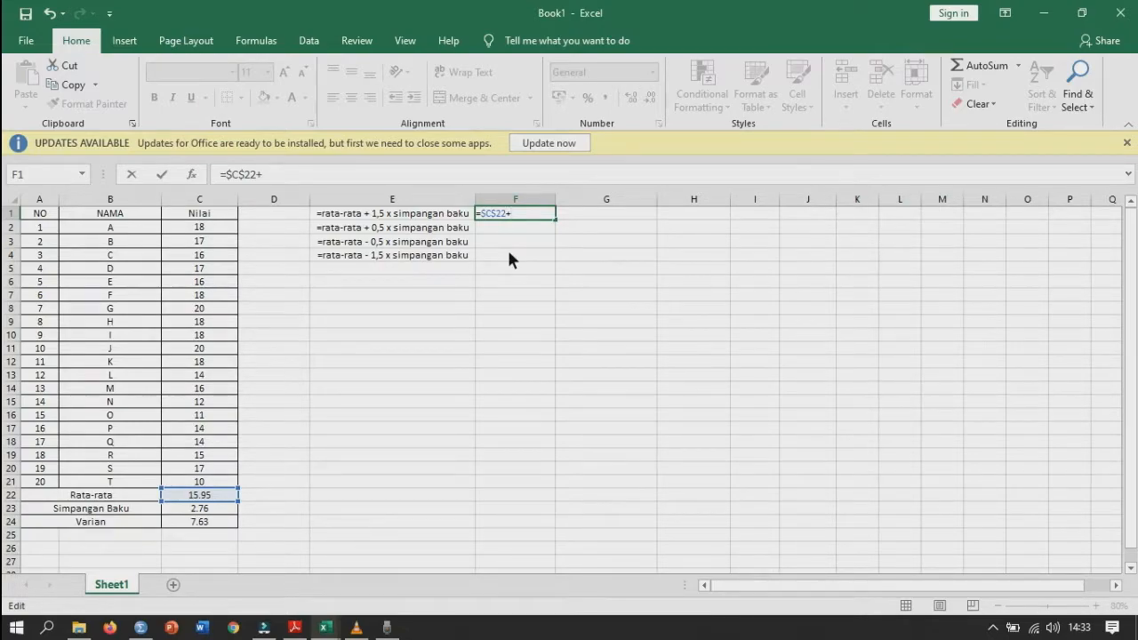
# Step: Extend the F1 formula with 1.5 multiplied by the absolute Simpangan Baku reference $C$23
pyautogui.write('1,5')
pyautogui.press('BackSpace')
pyautogui.press('BackSpace')
pyautogui.write('.5')
pyautogui.click(201, 512)
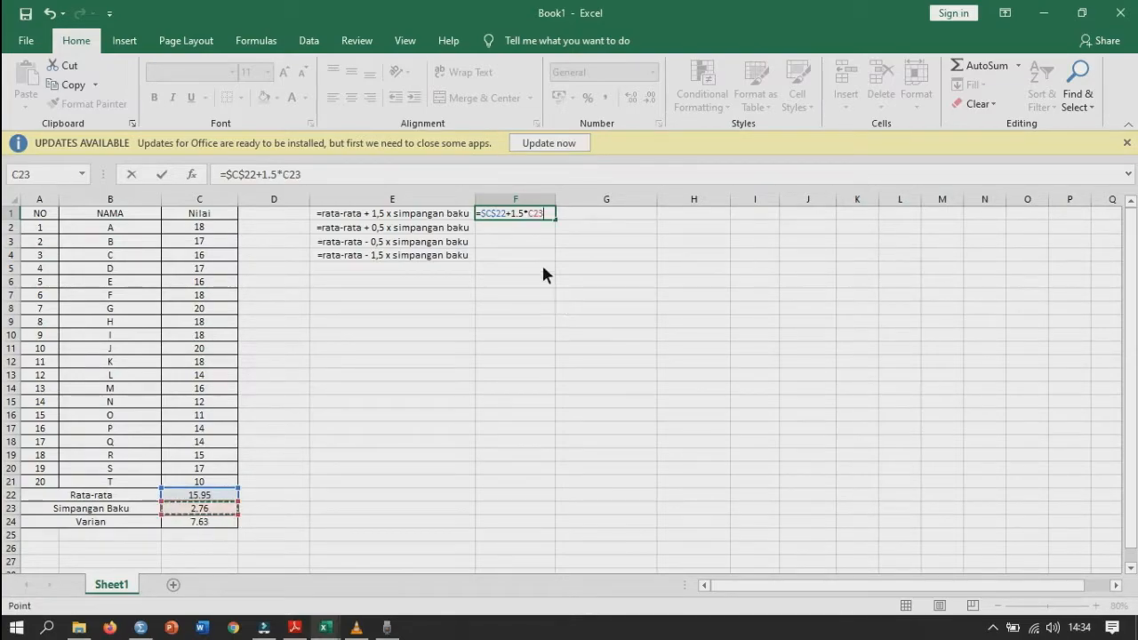
pyautogui.press('F4')
pyautogui.press('F4')
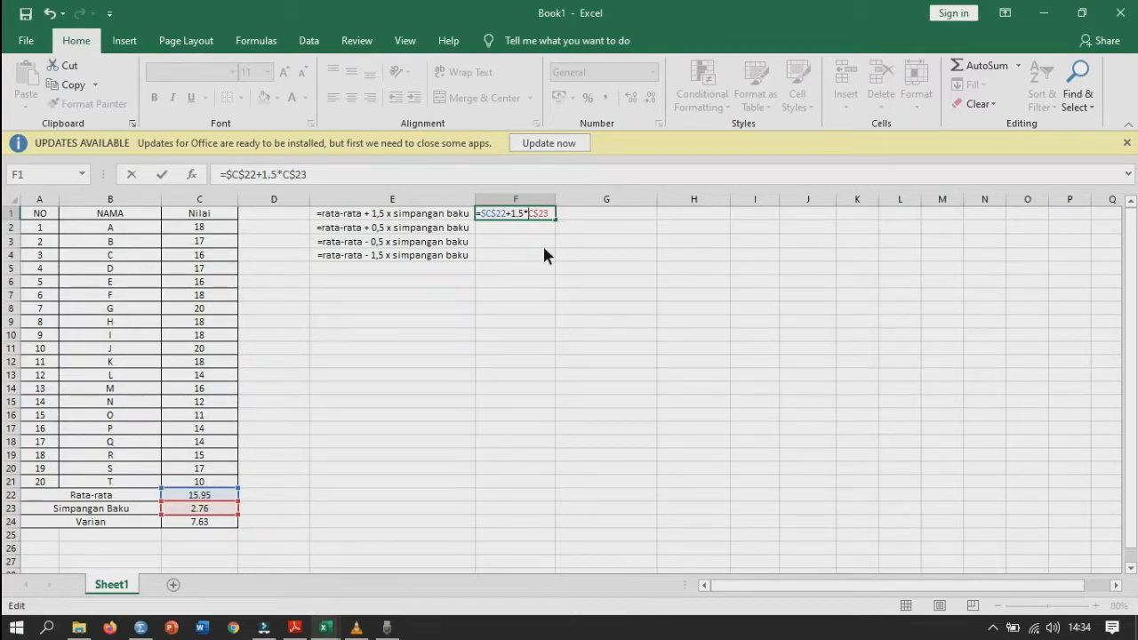
pyautogui.write('$')
# Step: Enclose the multiplication in parentheses and complete the F1 formula as =$C$22+(1.5*$C$23)
pyautogui.write('(')
pyautogui.click(354, 171)
pyautogui.write(')')
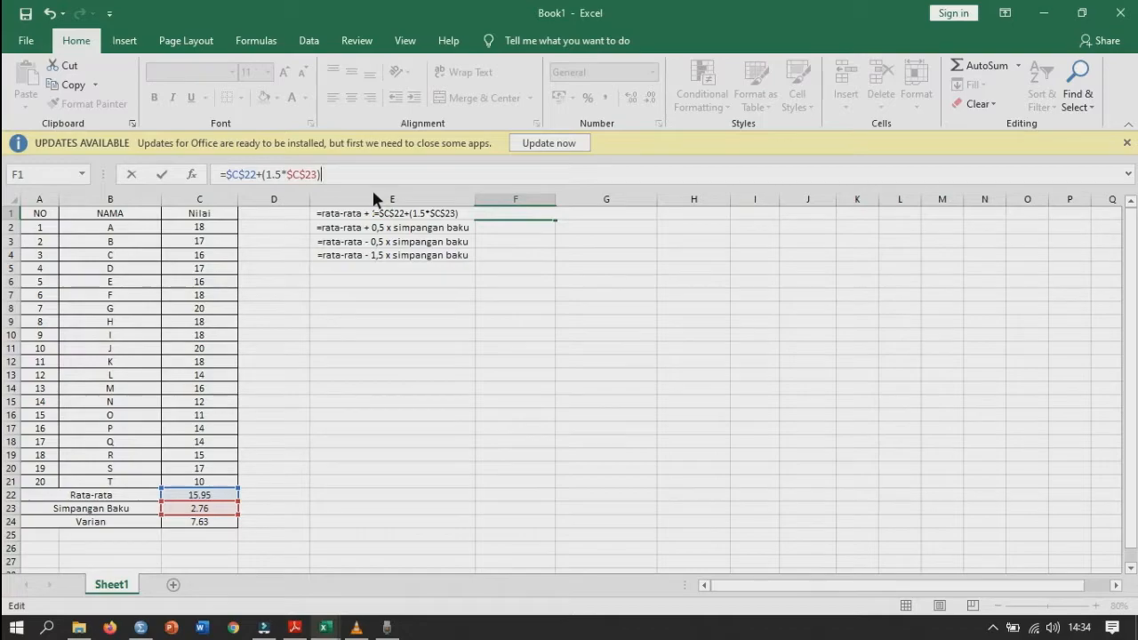
pyautogui.press('Return')
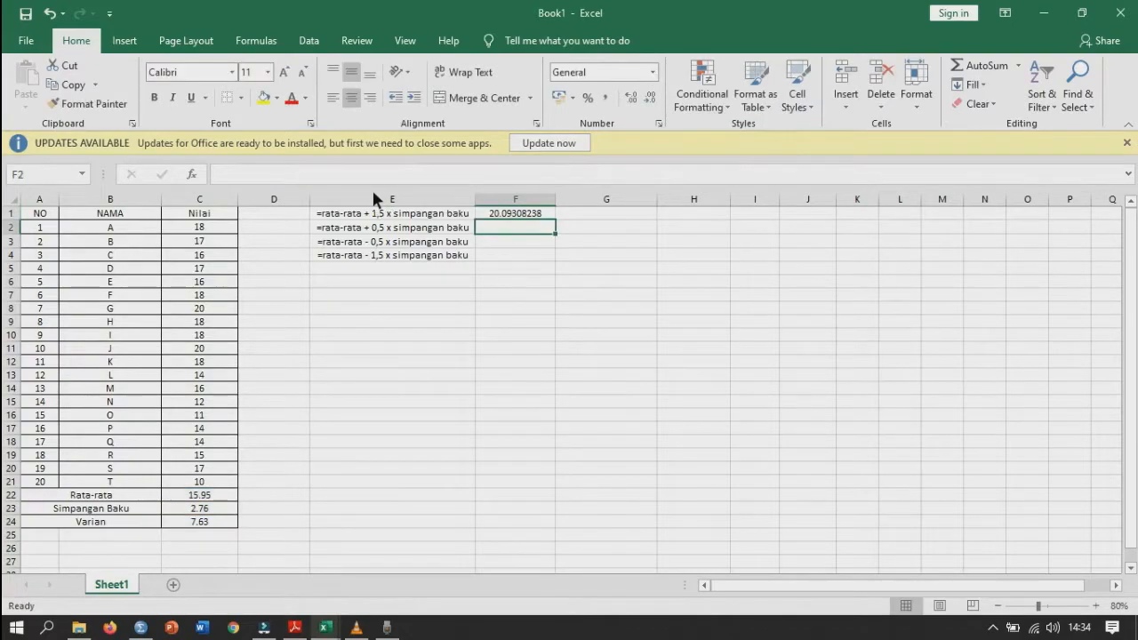
# Step: Format the F1 result to show no decimal places
pyautogui.click(524, 217)
pyautogui.click(636, 97)
pyautogui.click(653, 95)
pyautogui.click(653, 95)
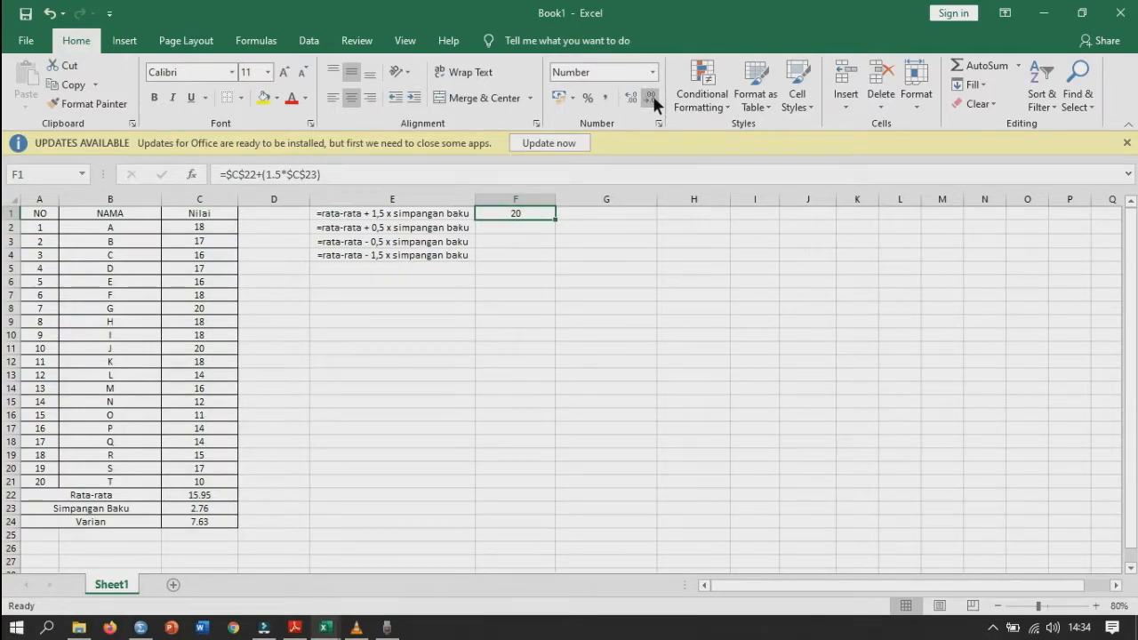
# Step: Fill the F1 formula down through F5
pyautogui.click(528, 255)
pyautogui.click(535, 213)
pyautogui.moveTo(558, 220); pyautogui.dragTo(563, 272)
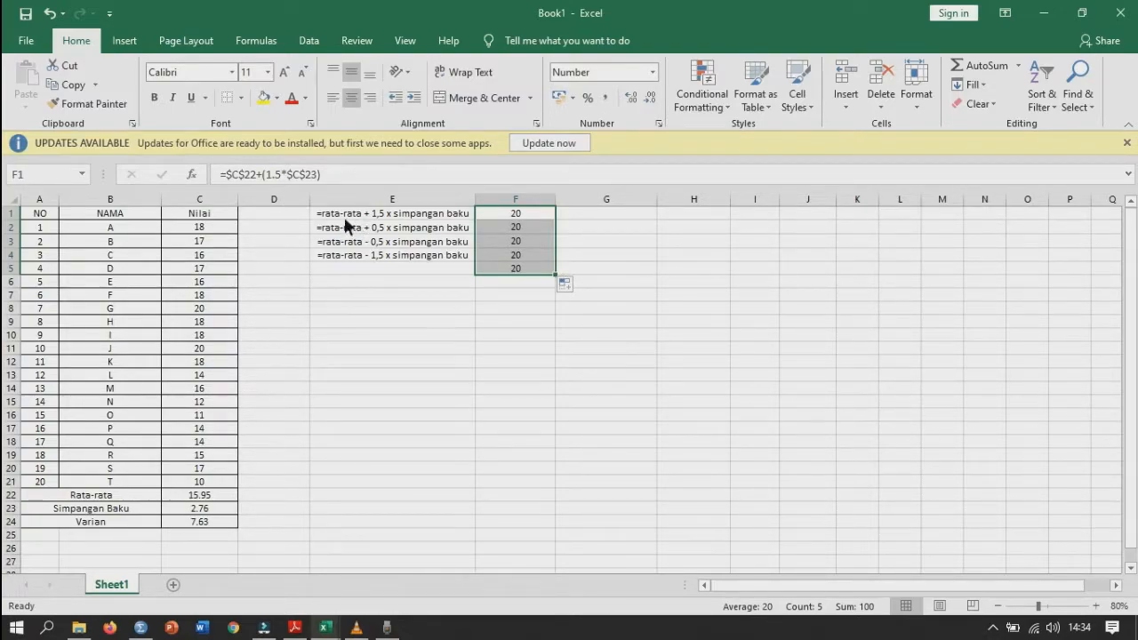
# Step: Insert blank cells at E1:N1, shifting the existing cells down one row
pyautogui.moveTo(324, 215); pyautogui.dragTo(995, 212)
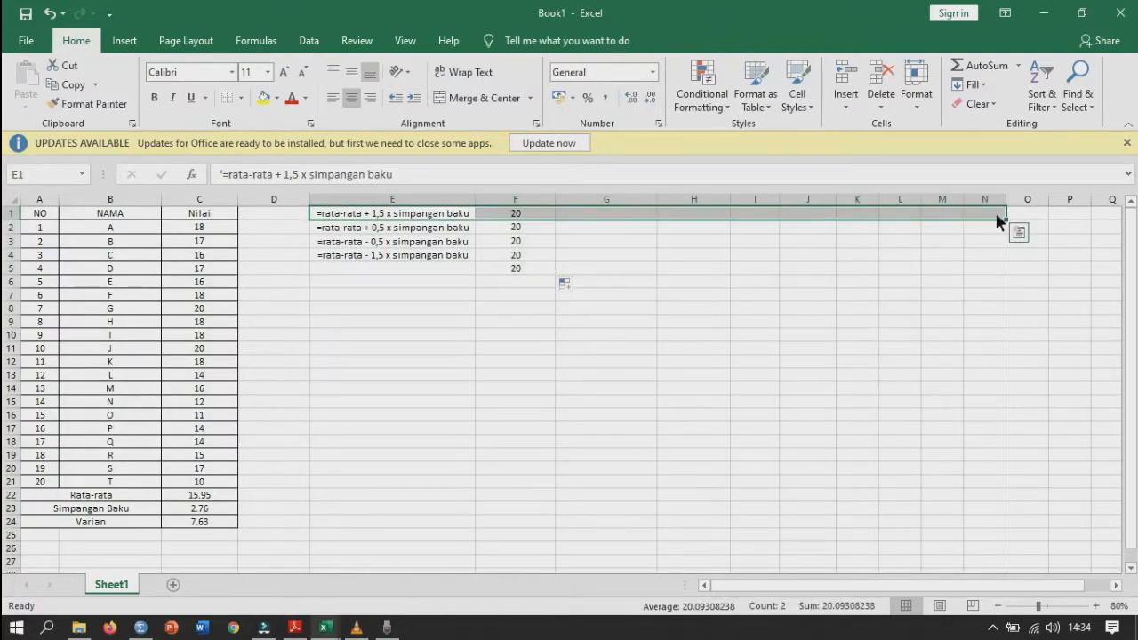
pyautogui.rightClick(989, 217)
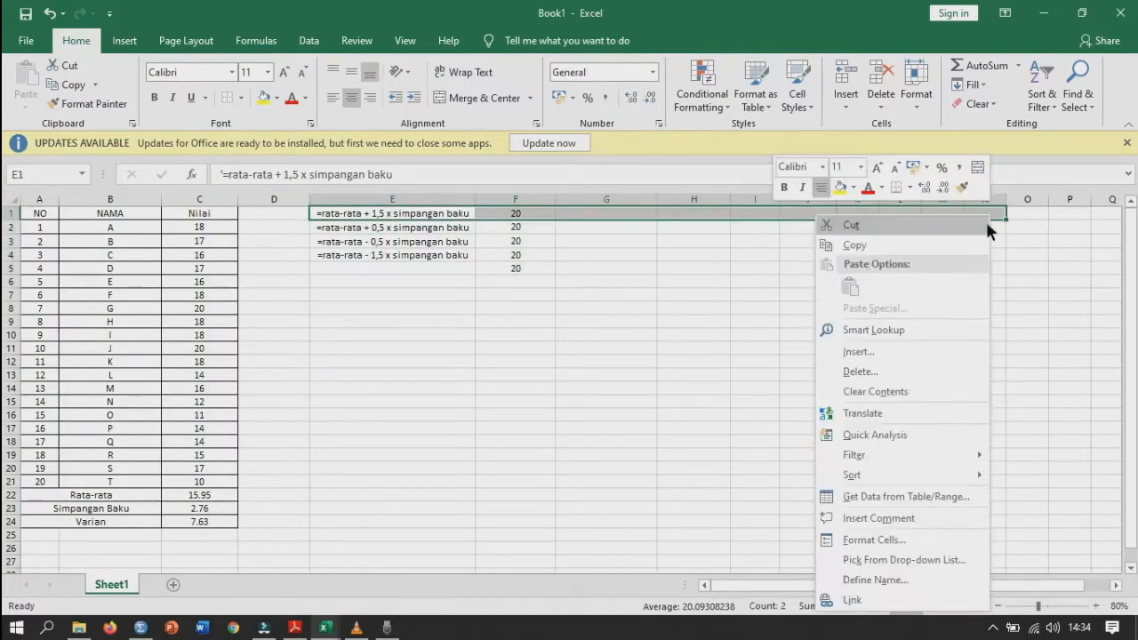
pyautogui.click(894, 350)
pyautogui.click(853, 394)
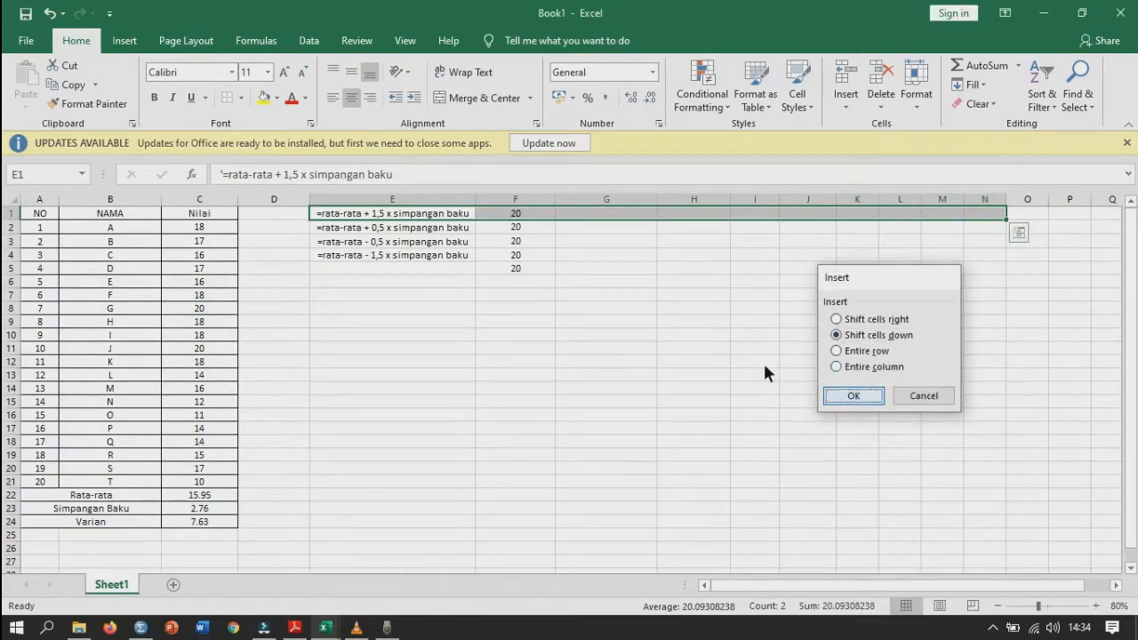
pyautogui.click(594, 281)
# Step: Enter the heading "Interval" in F1 above the calculated values
pyautogui.click(521, 213)
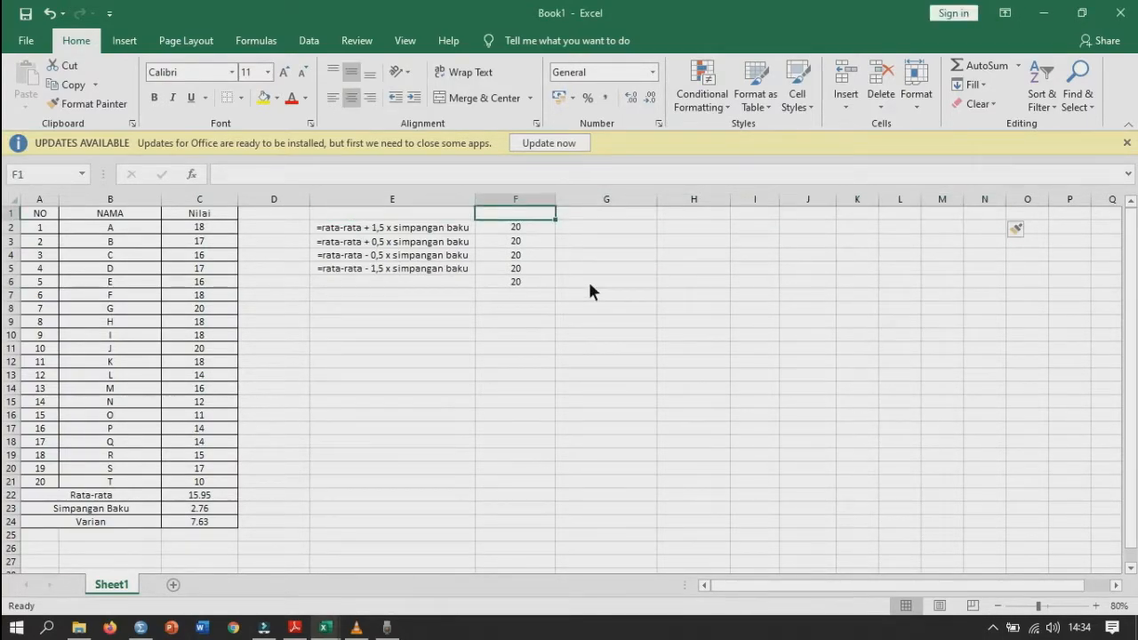
pyautogui.write('In')
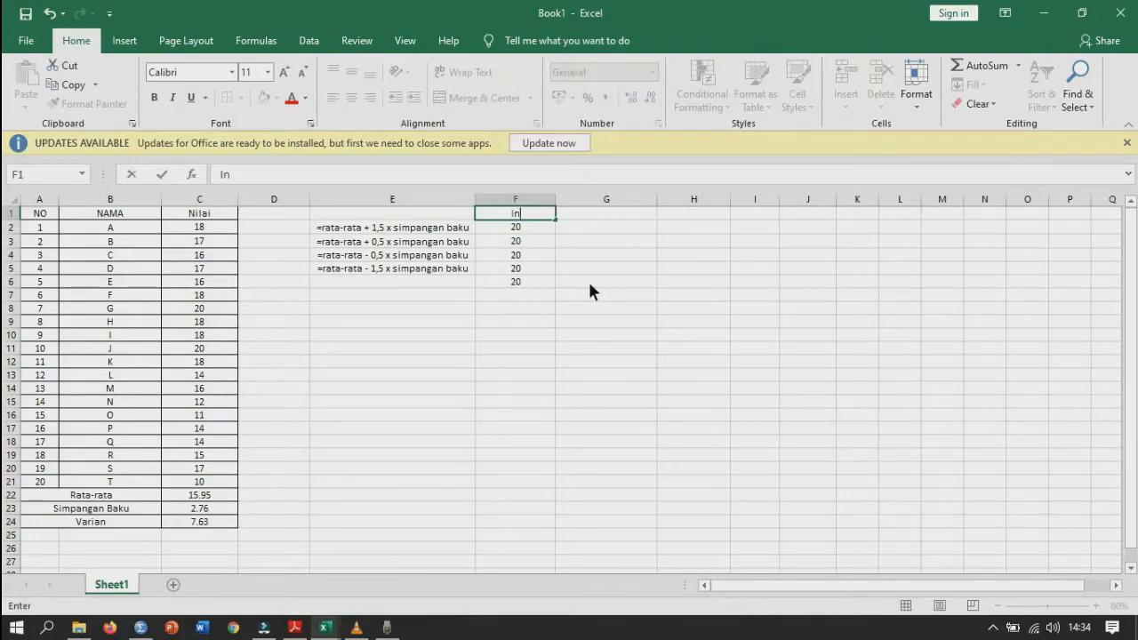
pyautogui.write('terval')
# Step: Change the multiplier in the F3 formula to 0.5, keeping the addition to $C$22
pyautogui.click(524, 242)
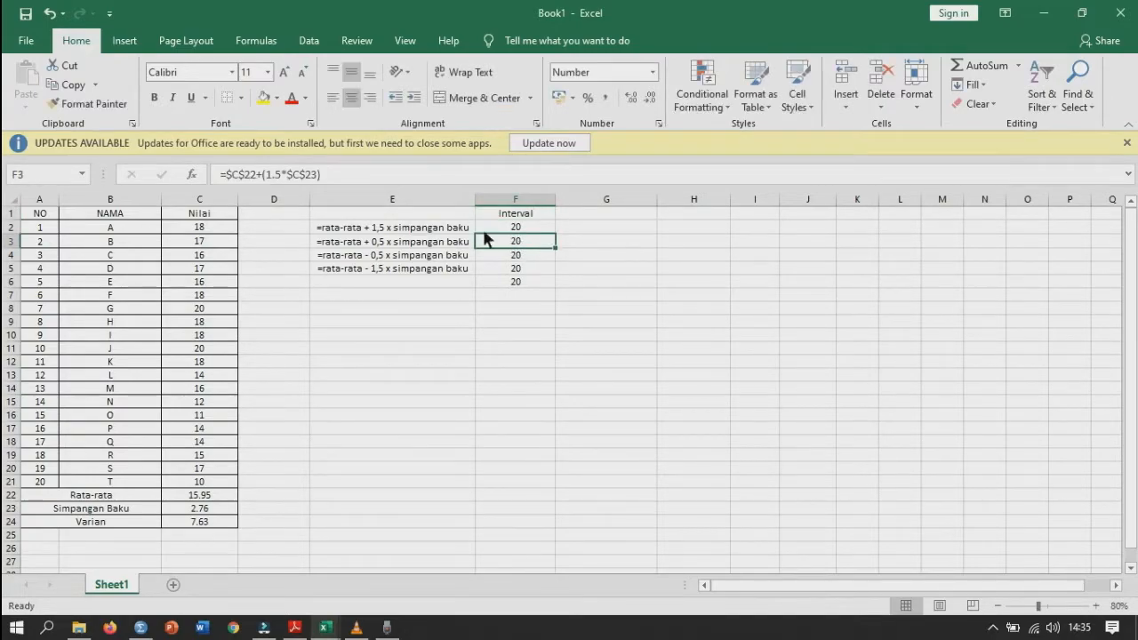
pyautogui.click(267, 176)
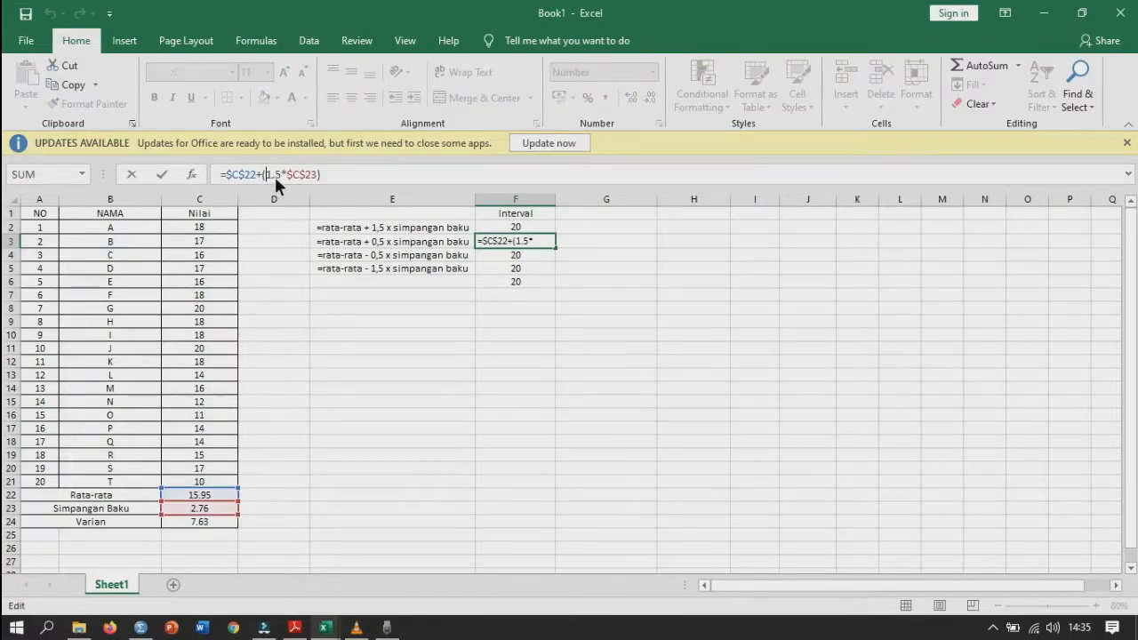
pyautogui.press('BackSpace')
pyautogui.write('0')
pyautogui.press('Return')
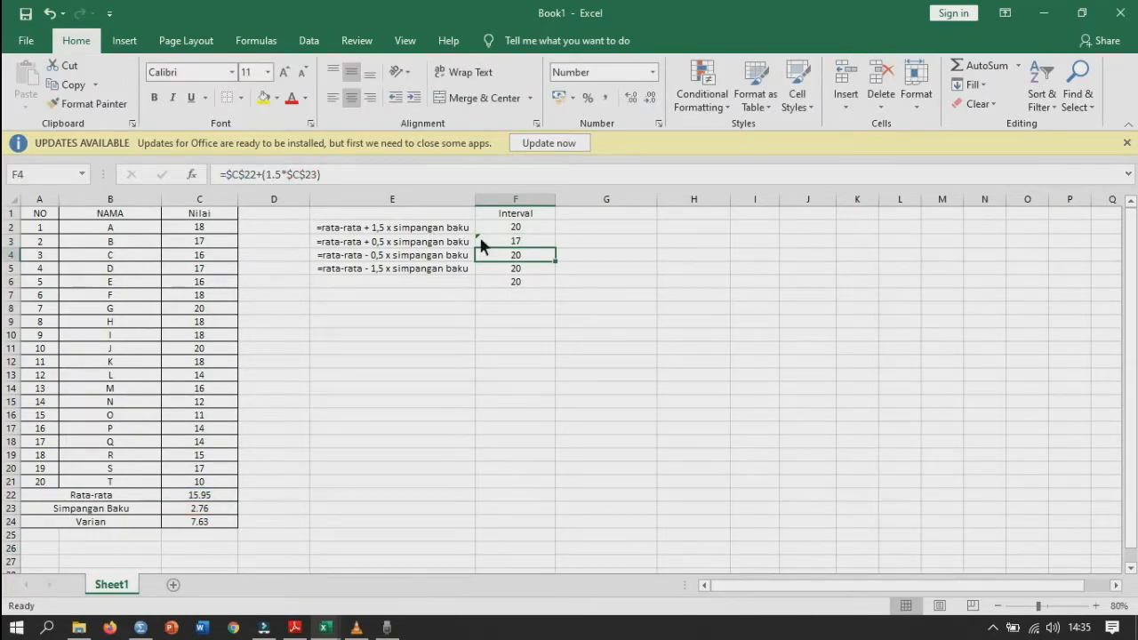
# Step: Change the interval formulas to =$C$22-(0.5*$C$23) in F4 and =$C$22-(1.5*$C$23) in F5
pyautogui.click(275, 176)
pyautogui.press('Delete')
pyautogui.write('0')
pyautogui.press('Left')
pyautogui.press('Left')
pyautogui.press('BackSpace')
pyautogui.write('-')
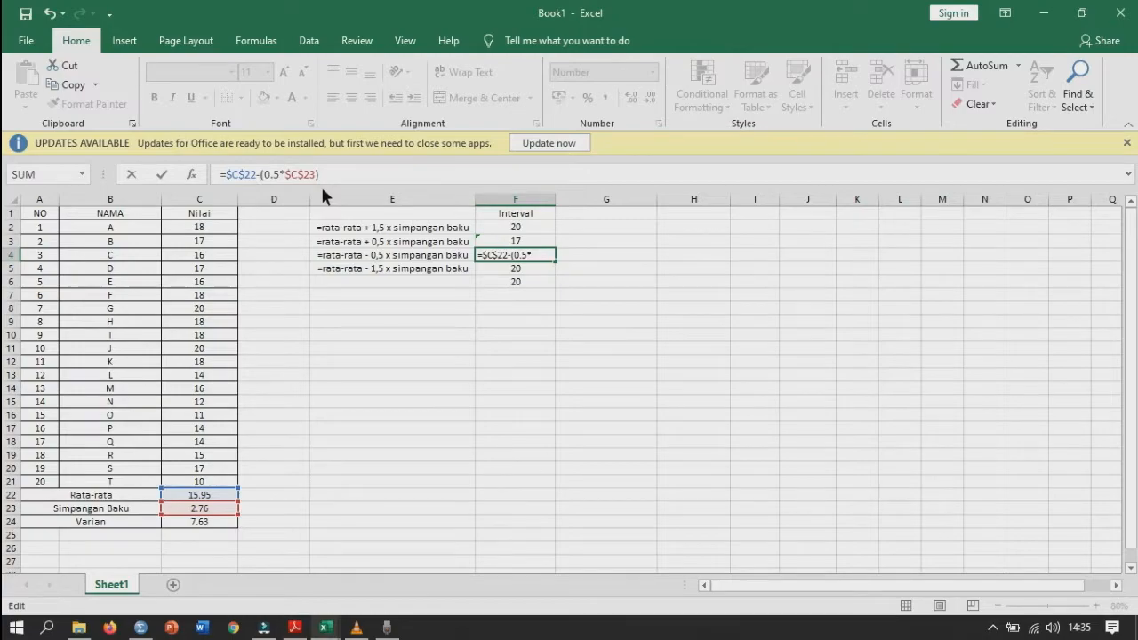
pyautogui.press('Return')
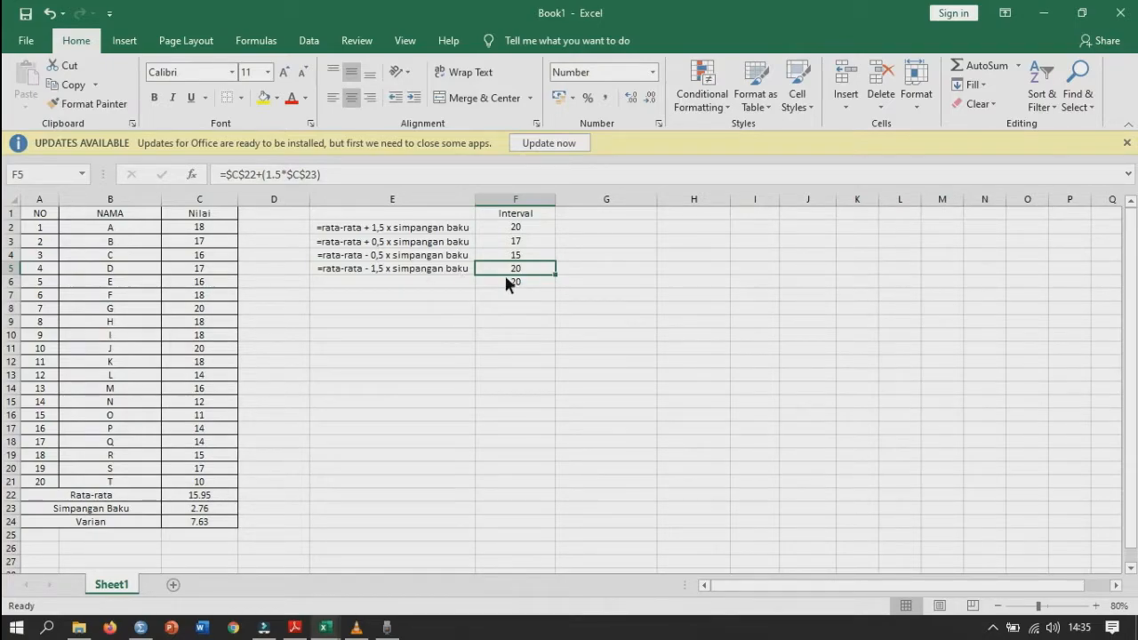
pyautogui.click(270, 175)
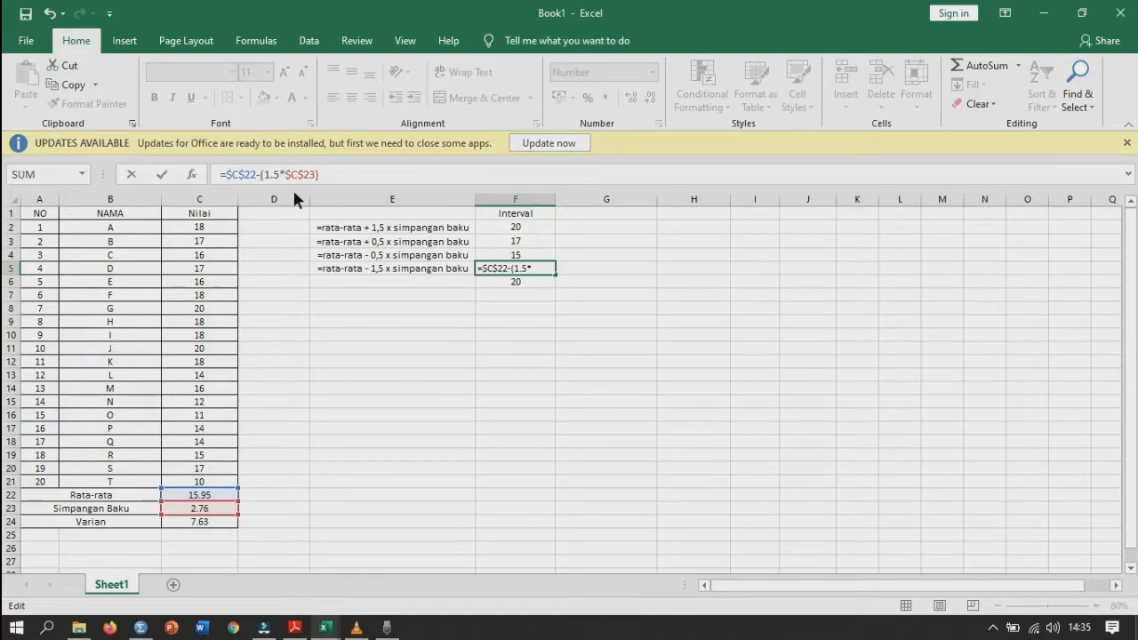
pyautogui.press('Return')
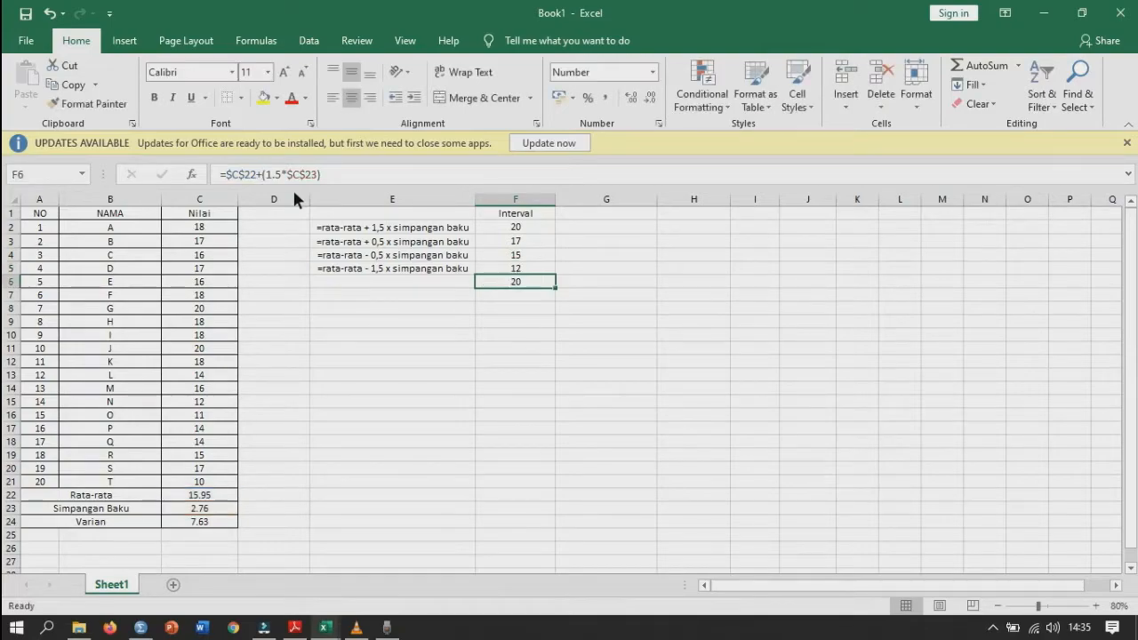
# Step: Replace the leftover formula in F6 with the text value >11 as the last interval limit
pyautogui.doubleClick(531, 279)
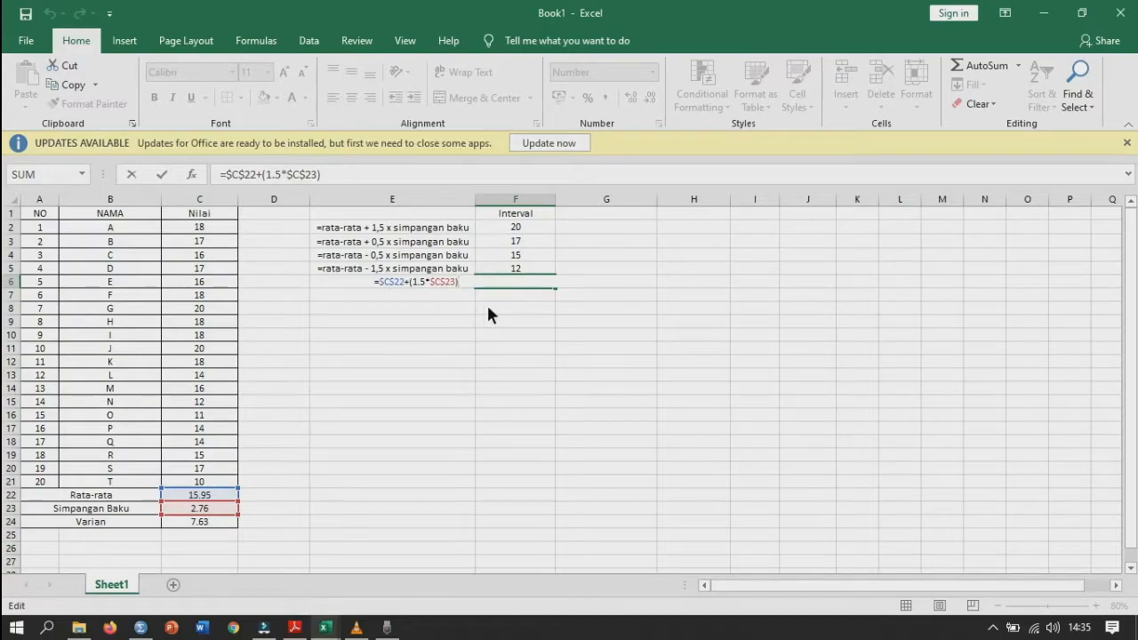
pyautogui.press('Escape')
pyautogui.press('Delete')
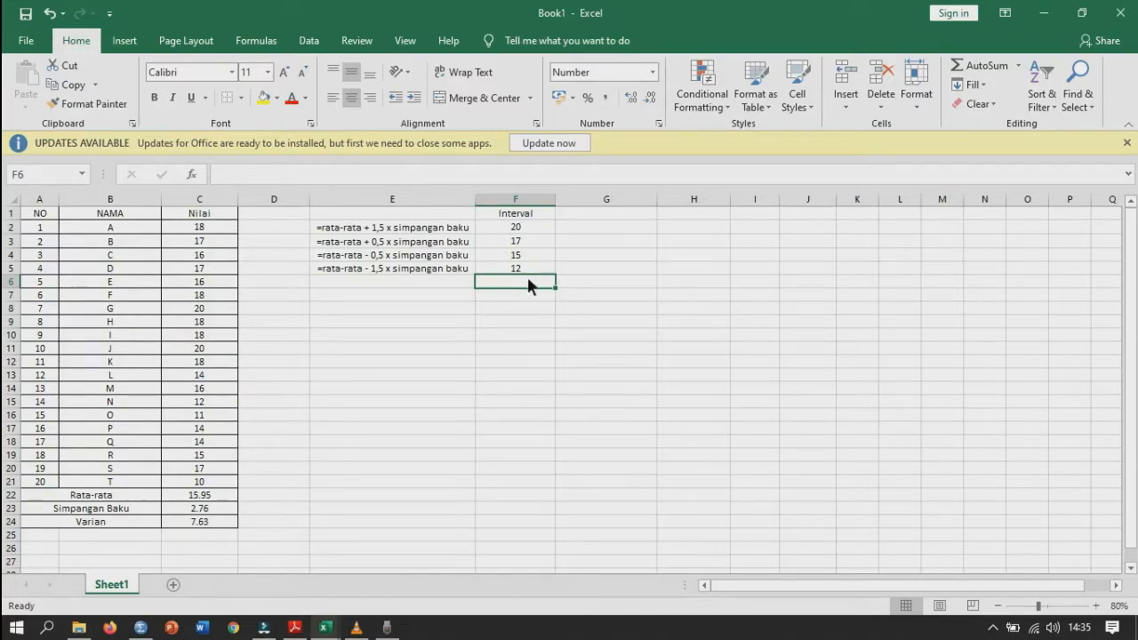
pyautogui.write('11')
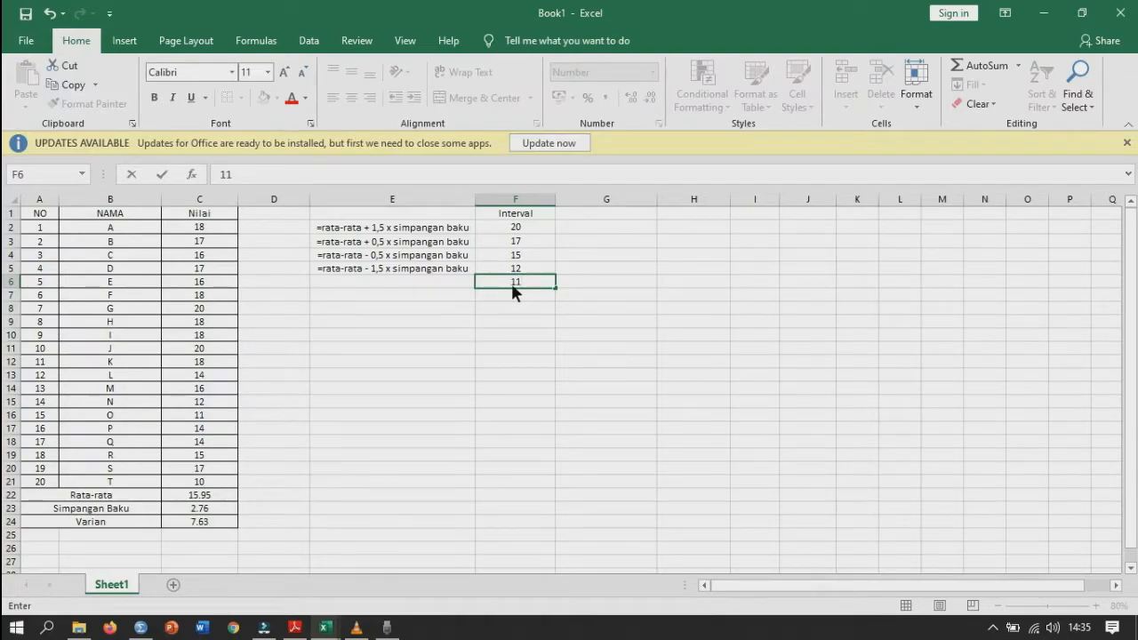
pyautogui.click(509, 279)
pyautogui.write('>')
pyautogui.click(537, 350)
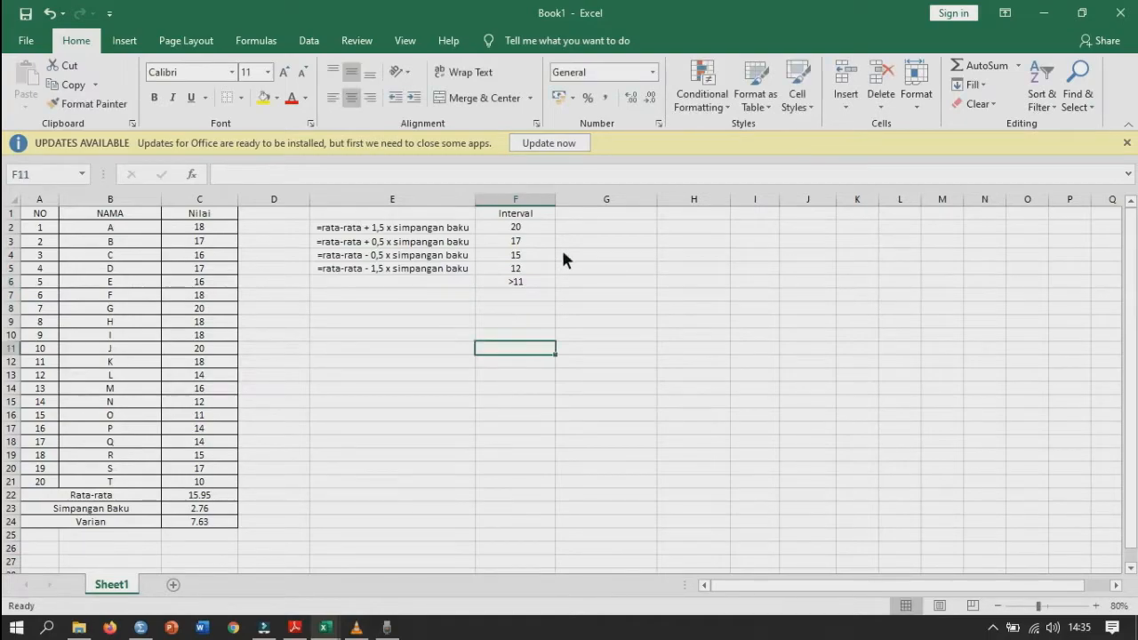
# Step: Enter the first two interval ranges in column G: "> 20" in G2 and "19 - 17" in G3
pyautogui.click(585, 233)
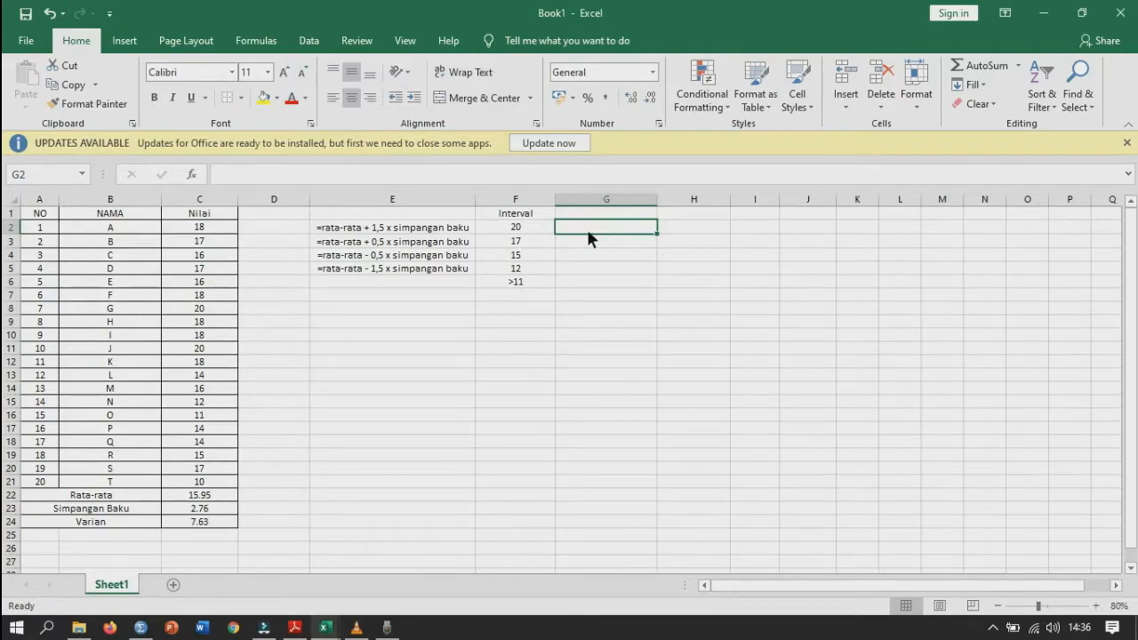
pyautogui.write('>')
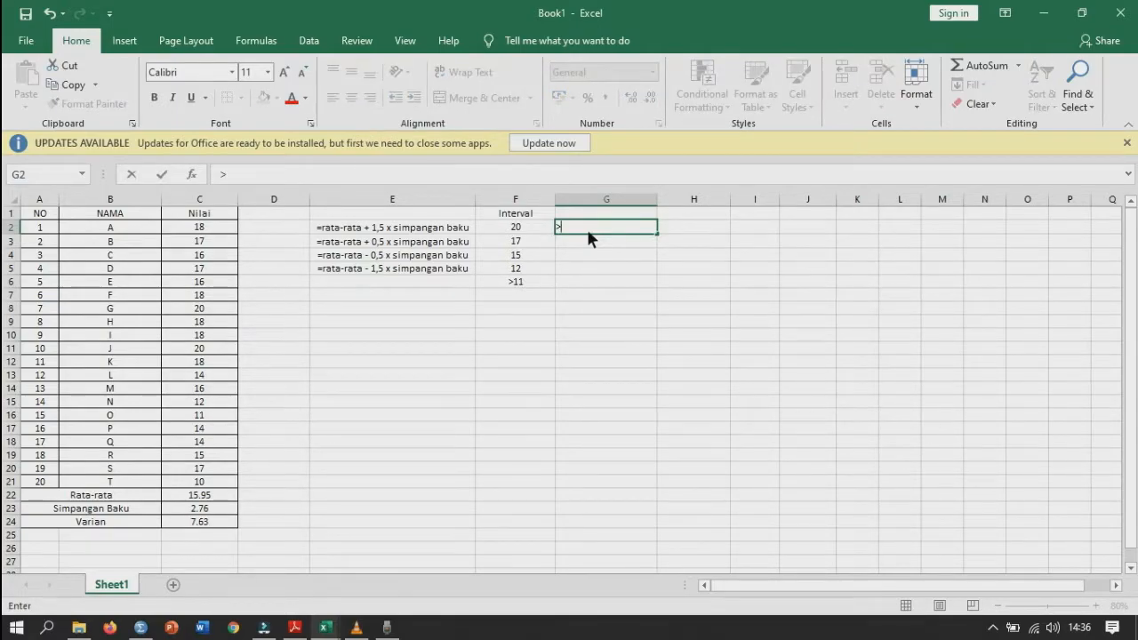
pyautogui.write(' 2-')
pyautogui.write('0')
pyautogui.press('Return')
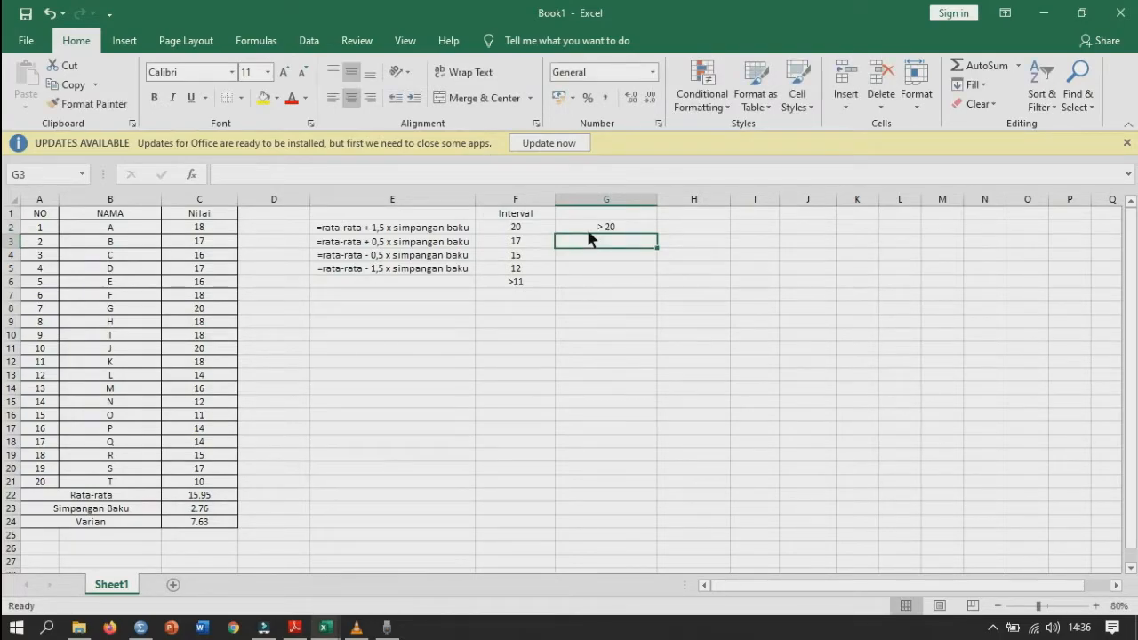
pyautogui.write('19')
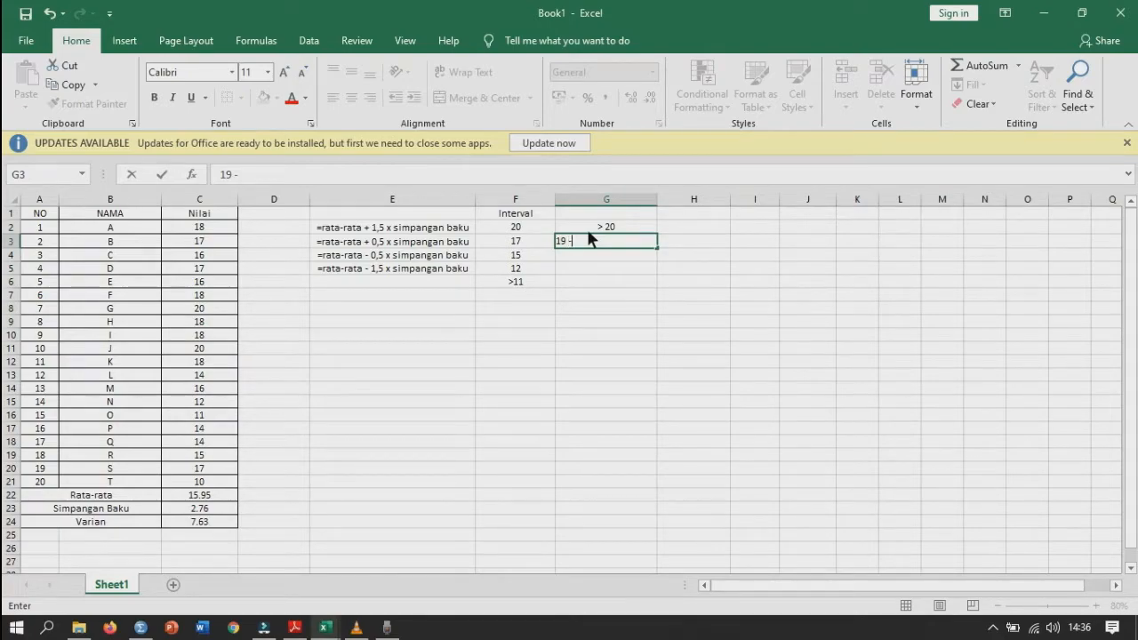
pyautogui.write(' - 17')
pyautogui.press('Return')
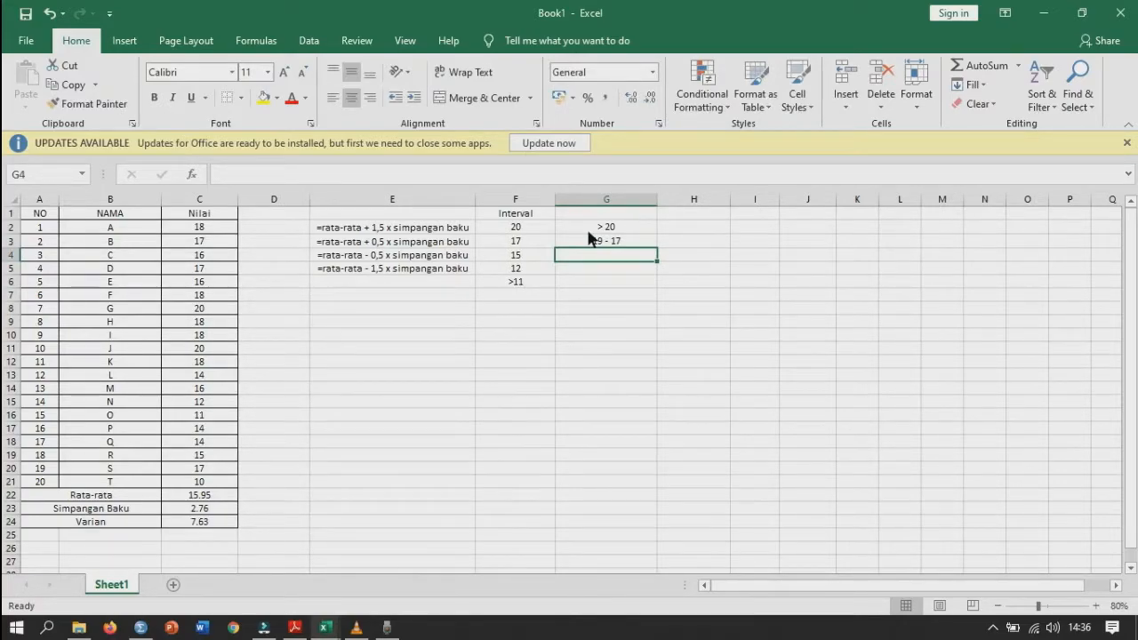
# Step: Enter the remaining interval ranges as text: "16 - 15" in G4, "14 - 12" in G5 and "> 11" in G6
pyautogui.write('16 -')
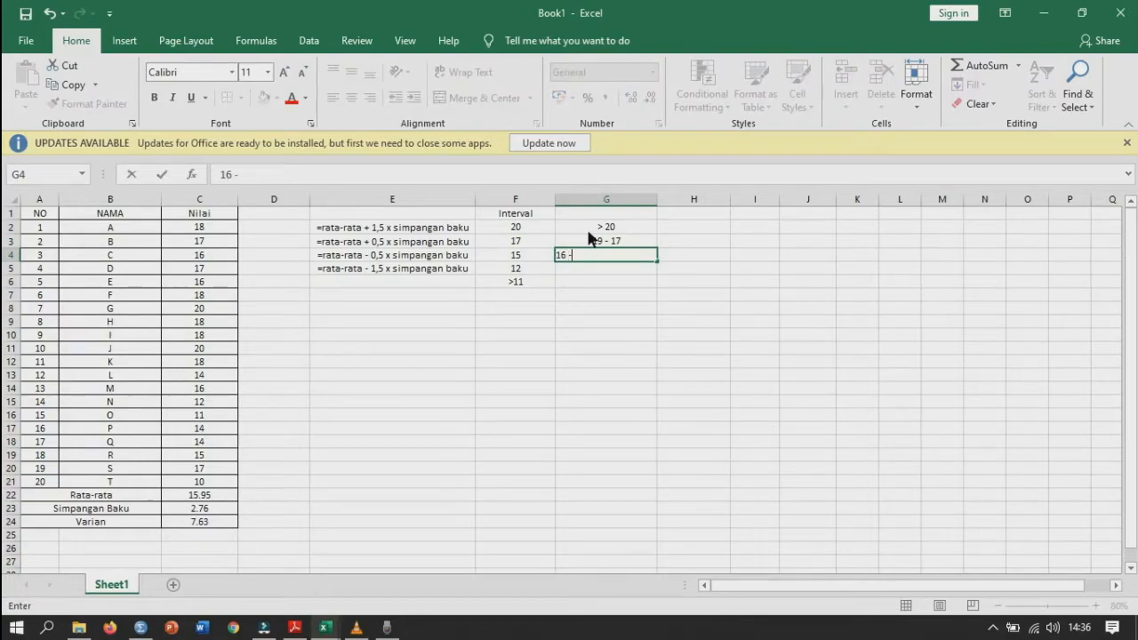
pyautogui.write(' 15')
pyautogui.press('Return')
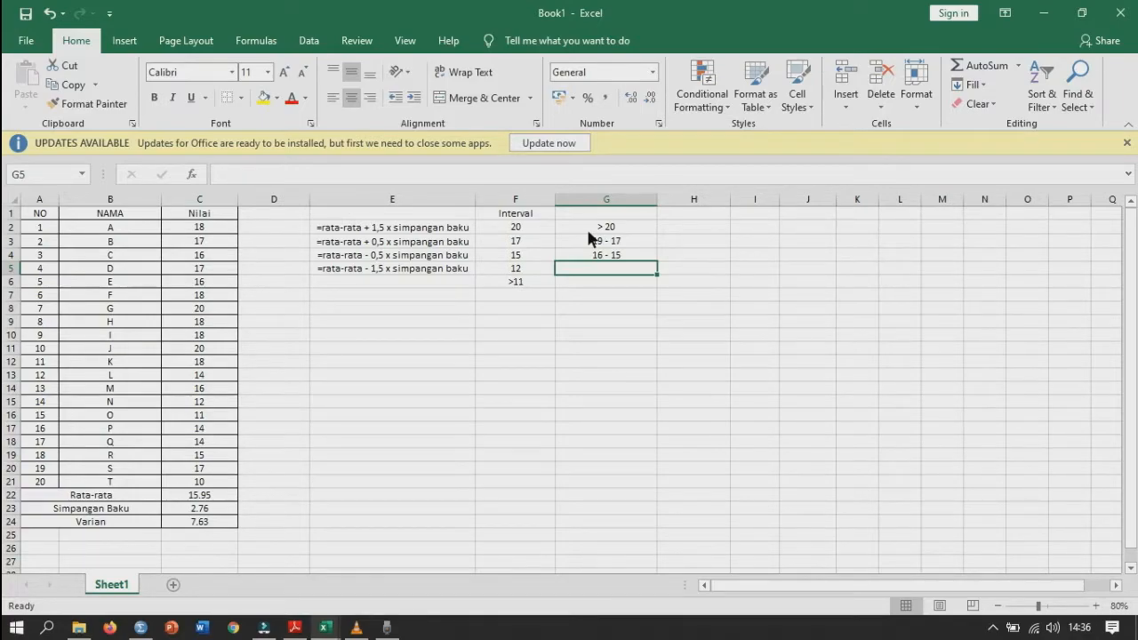
pyautogui.write("'14 - 12")
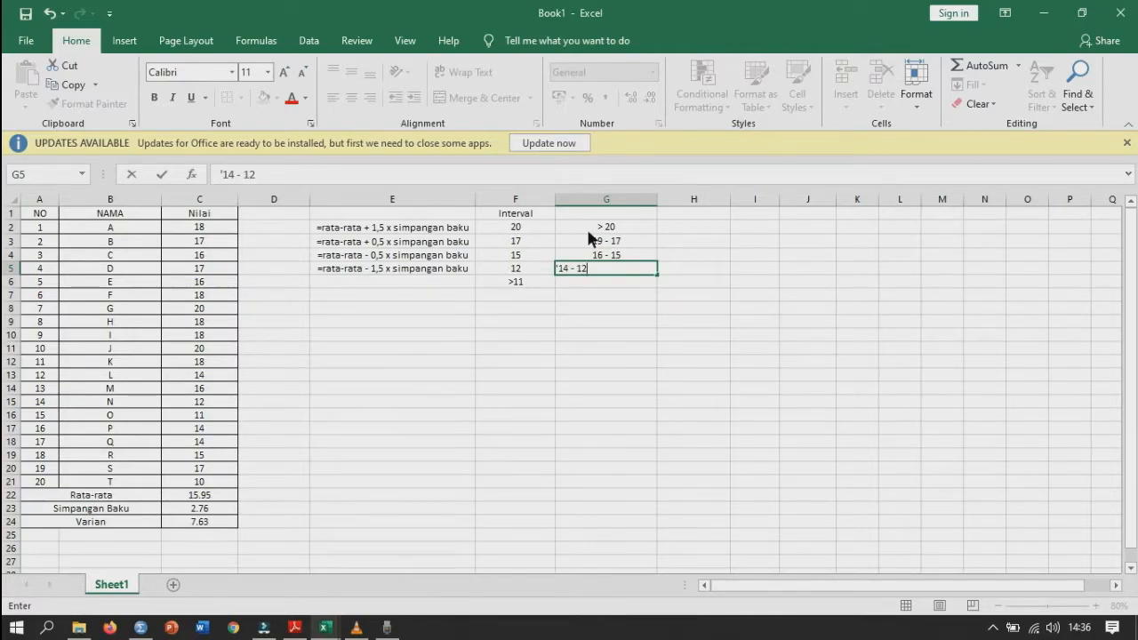
pyautogui.press('Return')
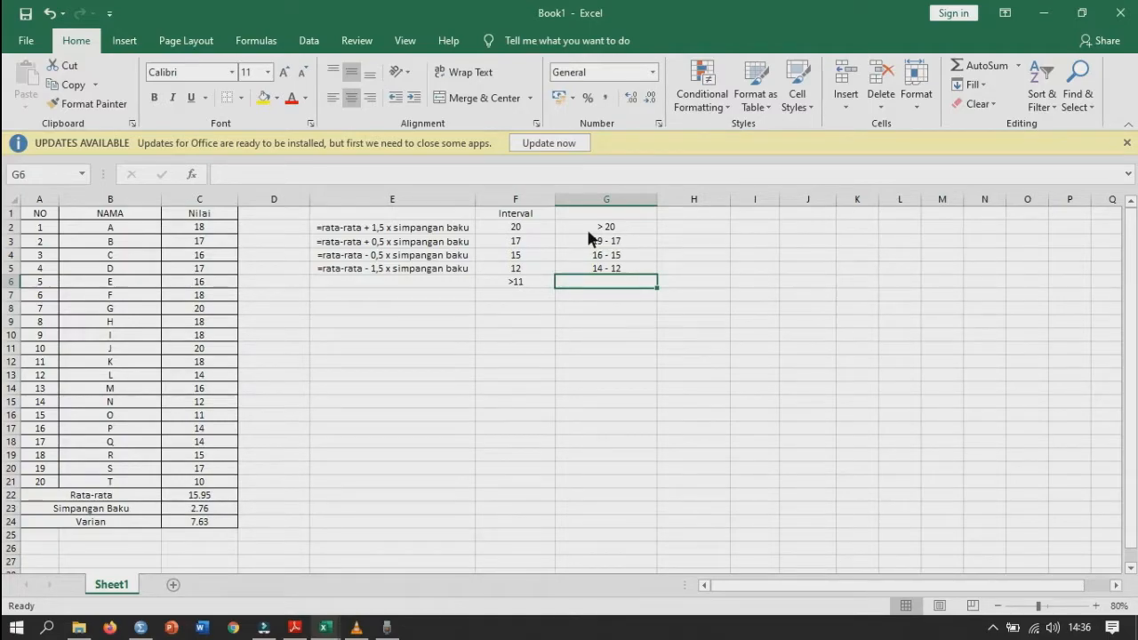
pyautogui.write('>')
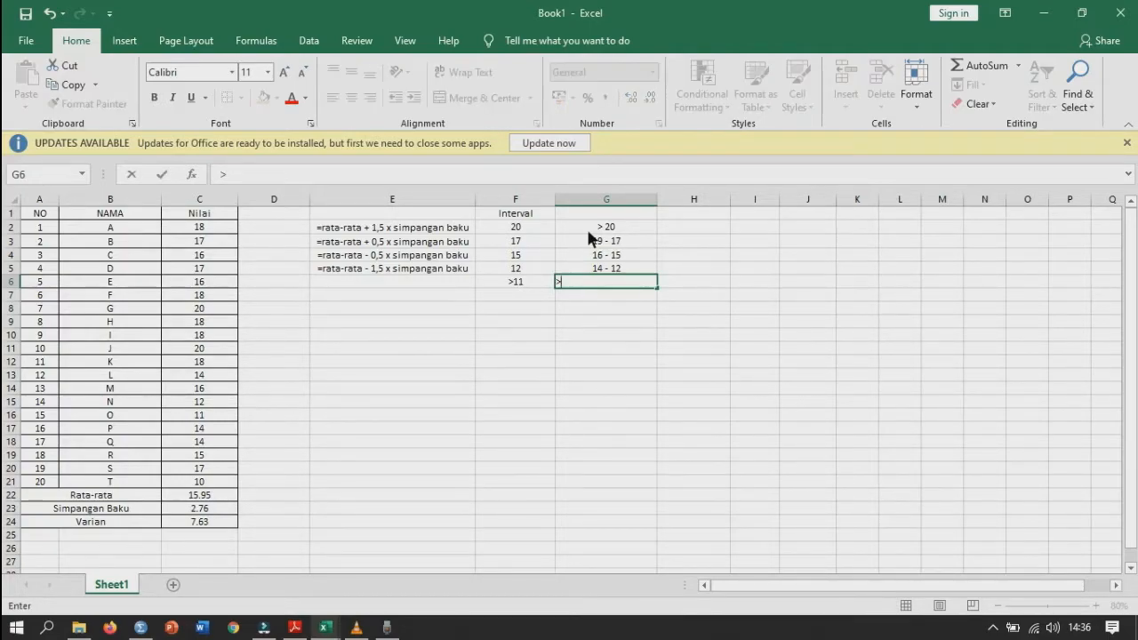
pyautogui.write(' 11')
pyautogui.press('Return')
# Step: Enter the heading "Kategori" in H1
pyautogui.press('Up')
pyautogui.press('Up')
pyautogui.press('Up')
pyautogui.press('Up')
pyautogui.press('Up')
pyautogui.press('Up')
pyautogui.press('Left')
pyautogui.press('Right')
pyautogui.press('Right')
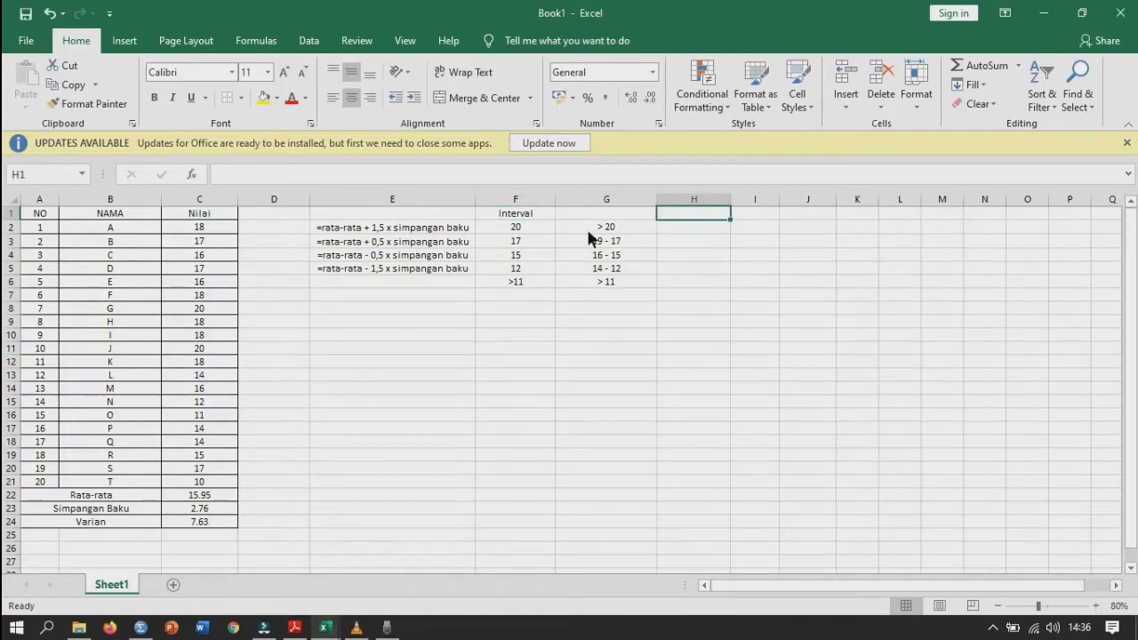
pyautogui.write('Kat')
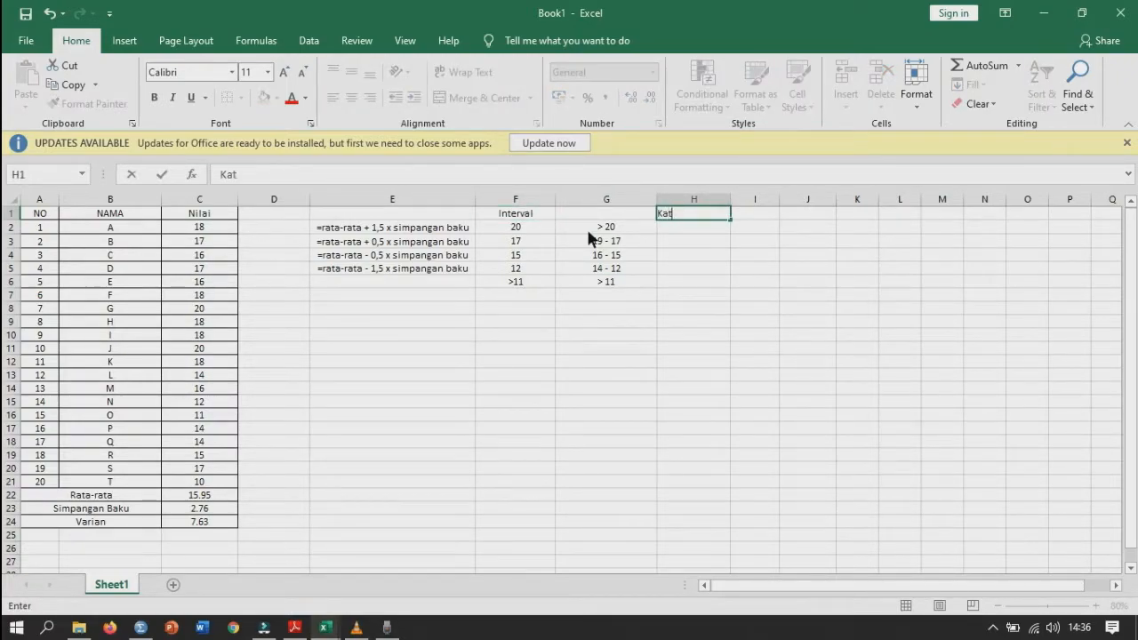
pyautogui.write('egori')
pyautogui.press('Return')
# Step: Fill H2:H4 with the category labels "Sangat Baik", "Baik" and "Cukup"
pyautogui.write('S')
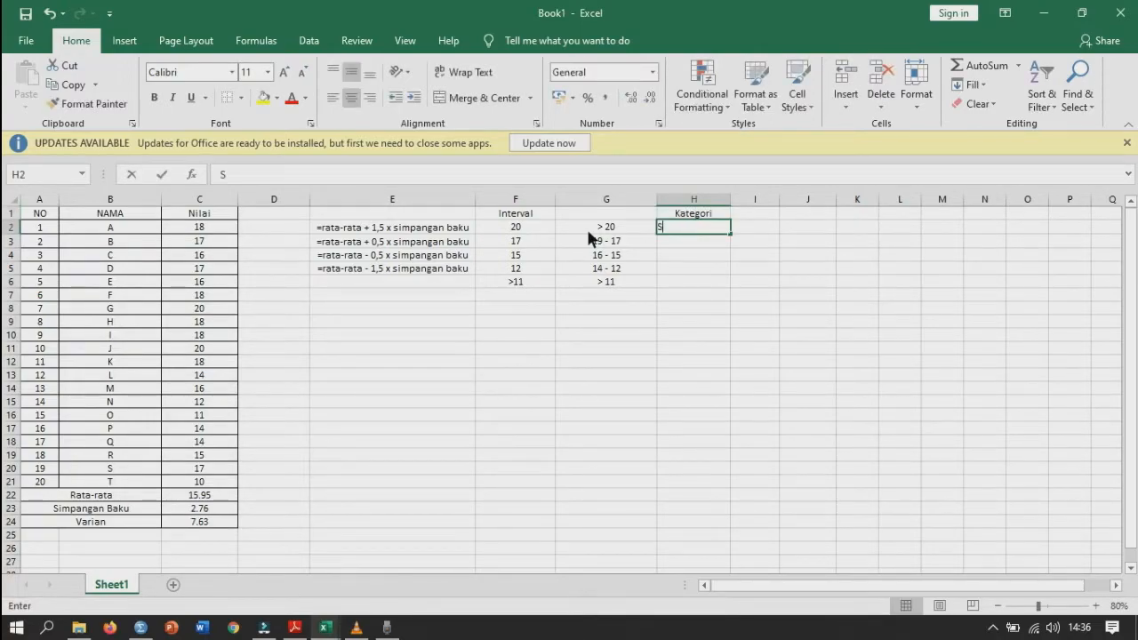
pyautogui.write('angat Baik')
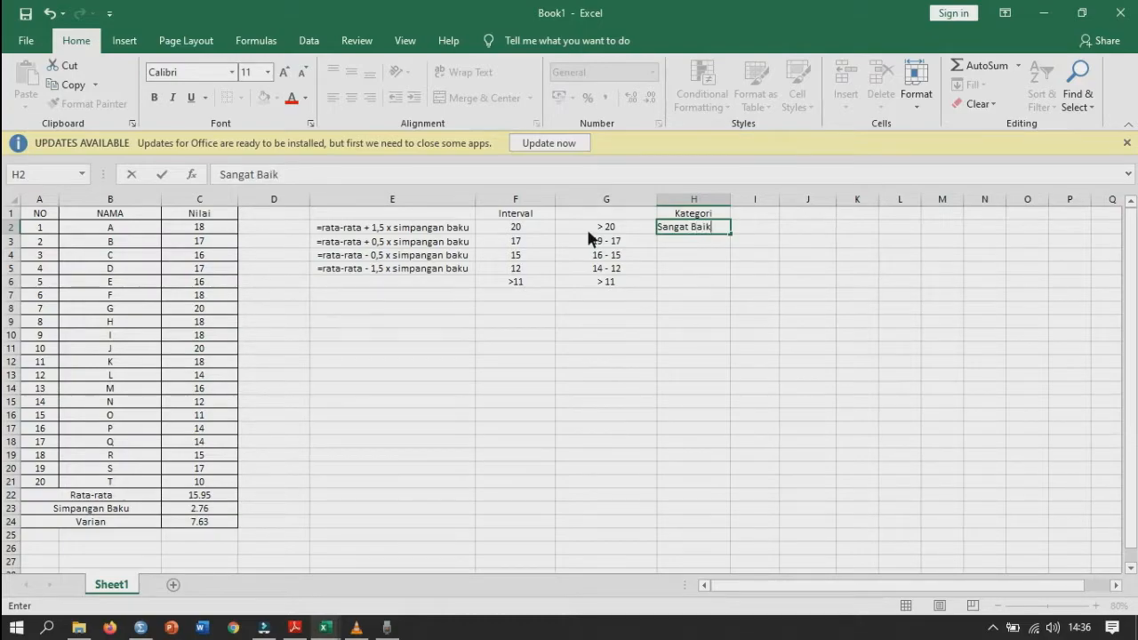
pyautogui.press('Return')
pyautogui.write('Bai')
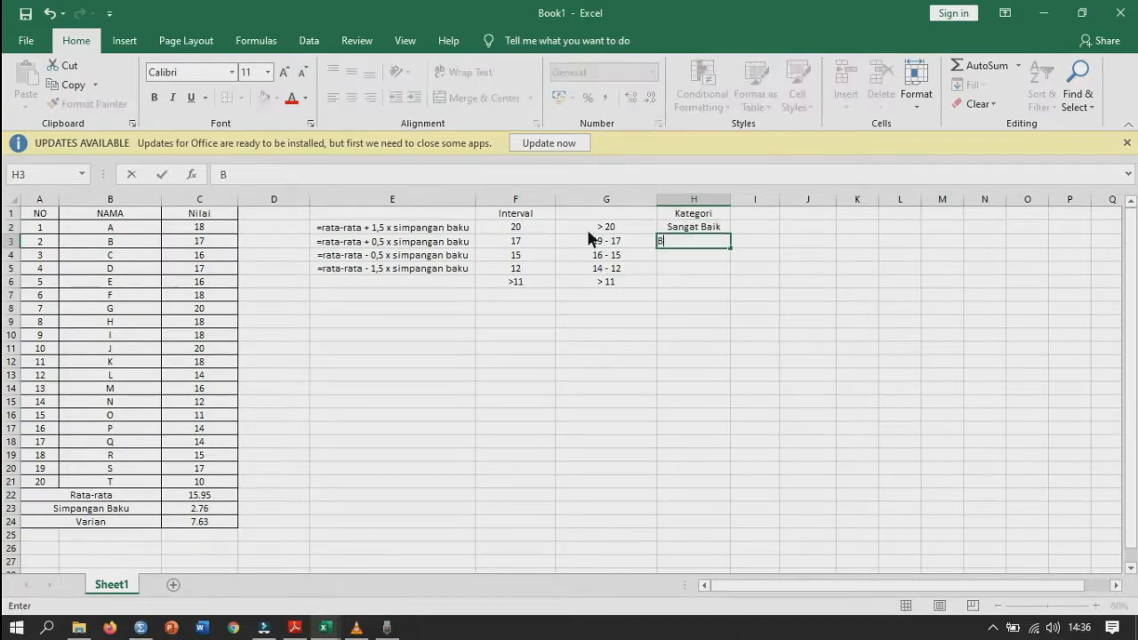
pyautogui.write('k')
pyautogui.press('Return')
pyautogui.write('Cukup')
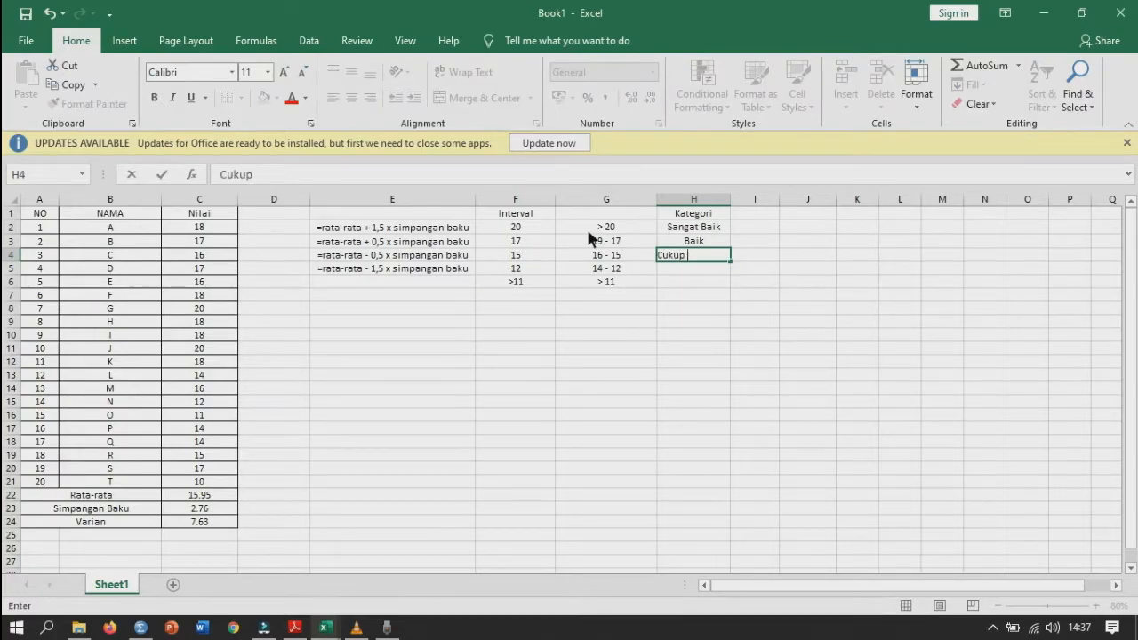
pyautogui.press('Return')
# Step: Enter the category labels "kurang" in H5 and "Sangat Kurang" in H6
pyautogui.write('kurang')
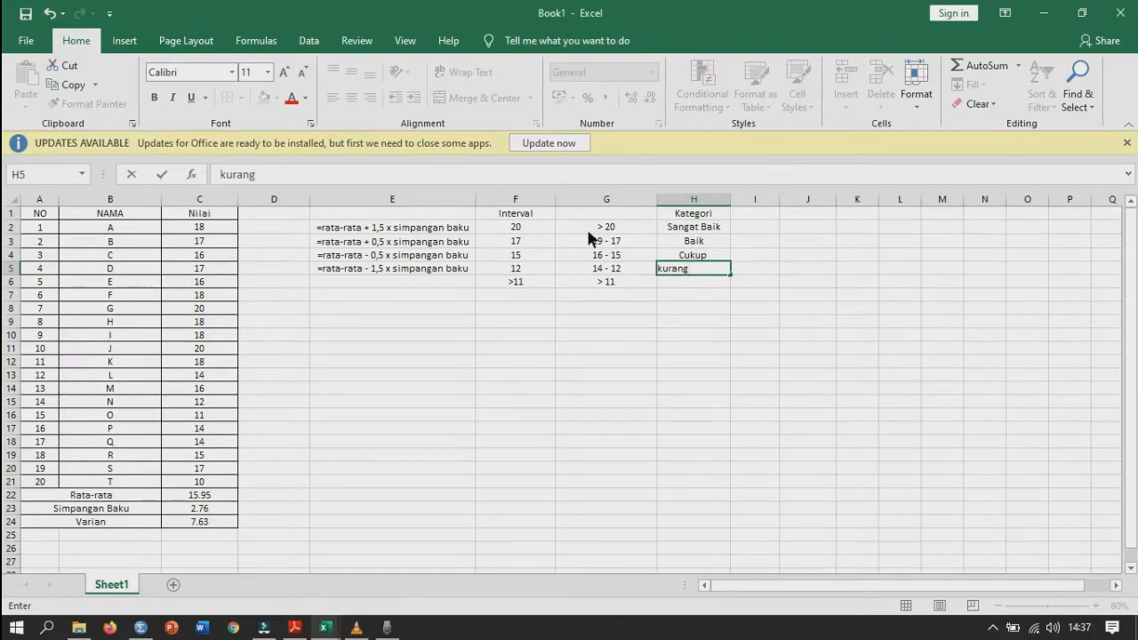
pyautogui.press('Return')
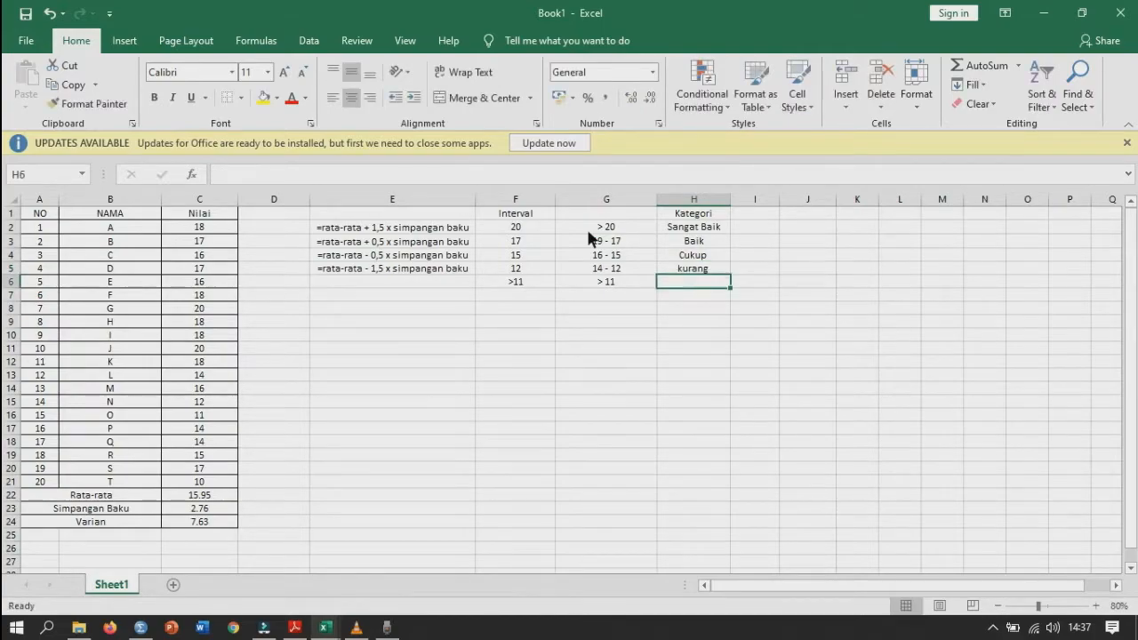
pyautogui.write('Sangat ')
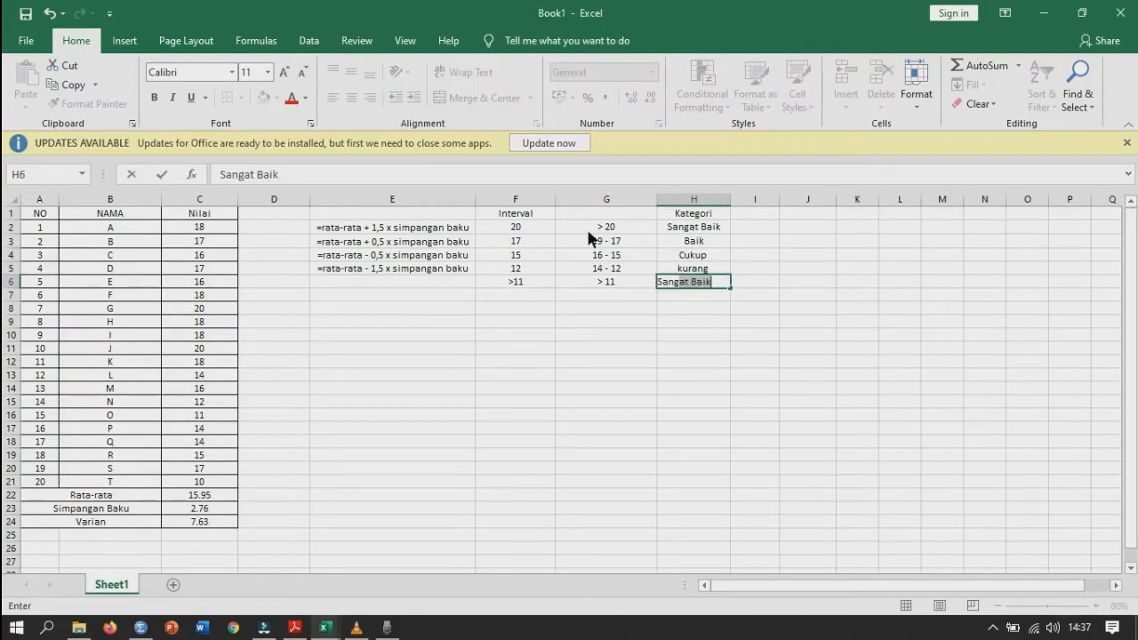
pyautogui.write('k')
pyautogui.press('BackSpace')
pyautogui.write('Kurang')
pyautogui.click(567, 327)
# Step: Check the category labels against Tabel 4.4 in the statistics book PDF in Adobe Reader, and return to the Excel worksheet
pyautogui.click(706, 228)
pyautogui.moveTo(699, 273); pyautogui.dragTo(691, 227)
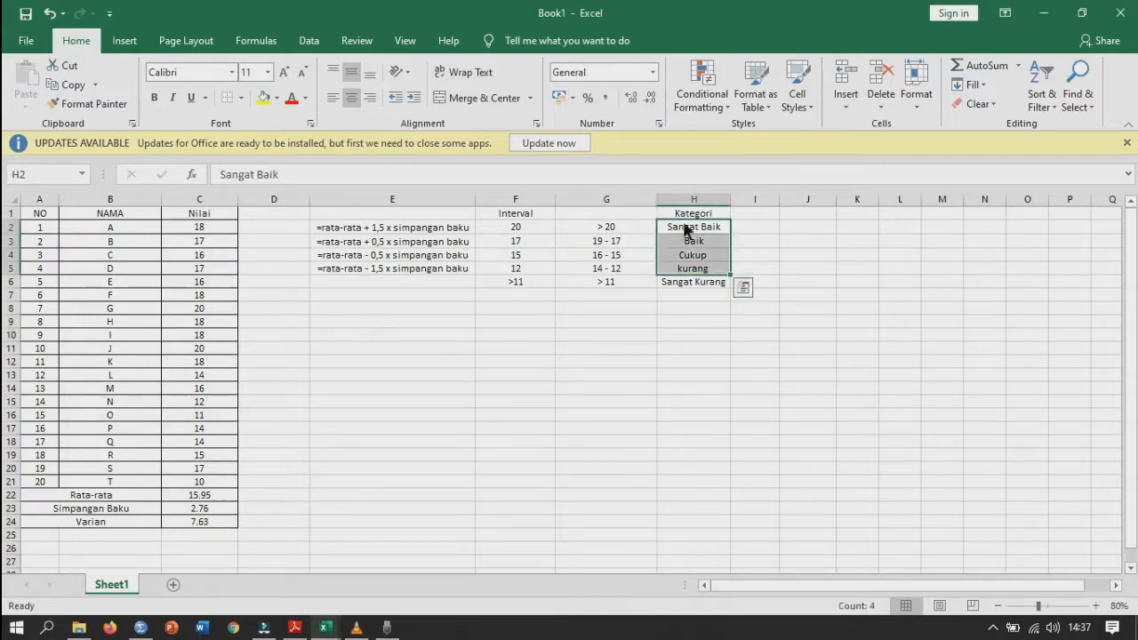
pyautogui.click(701, 272)
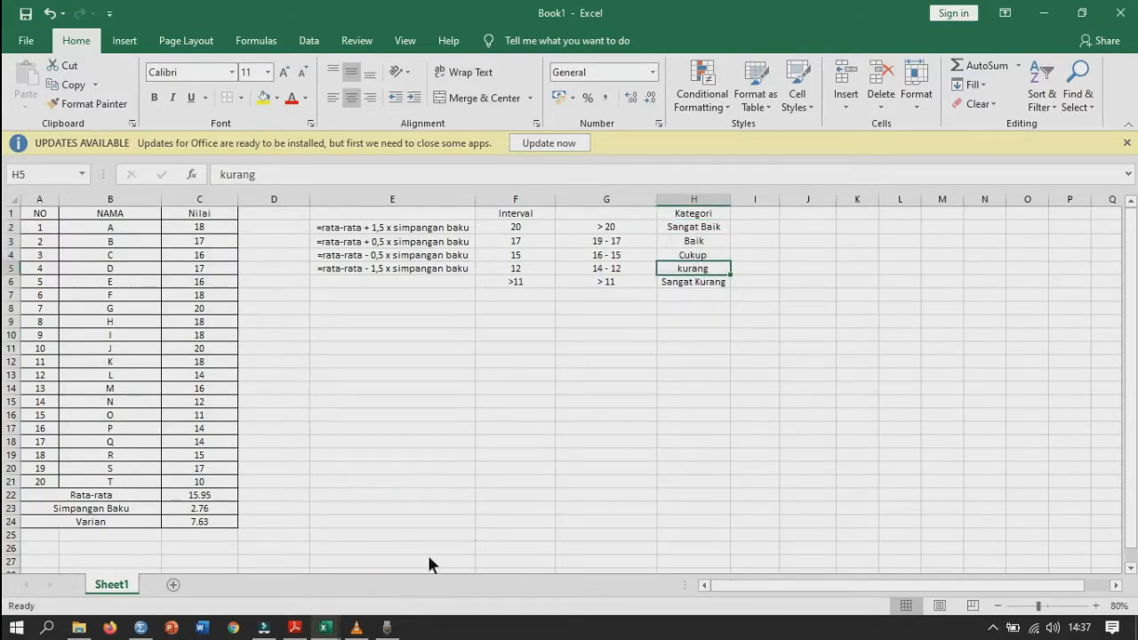
pyautogui.click(295, 628)
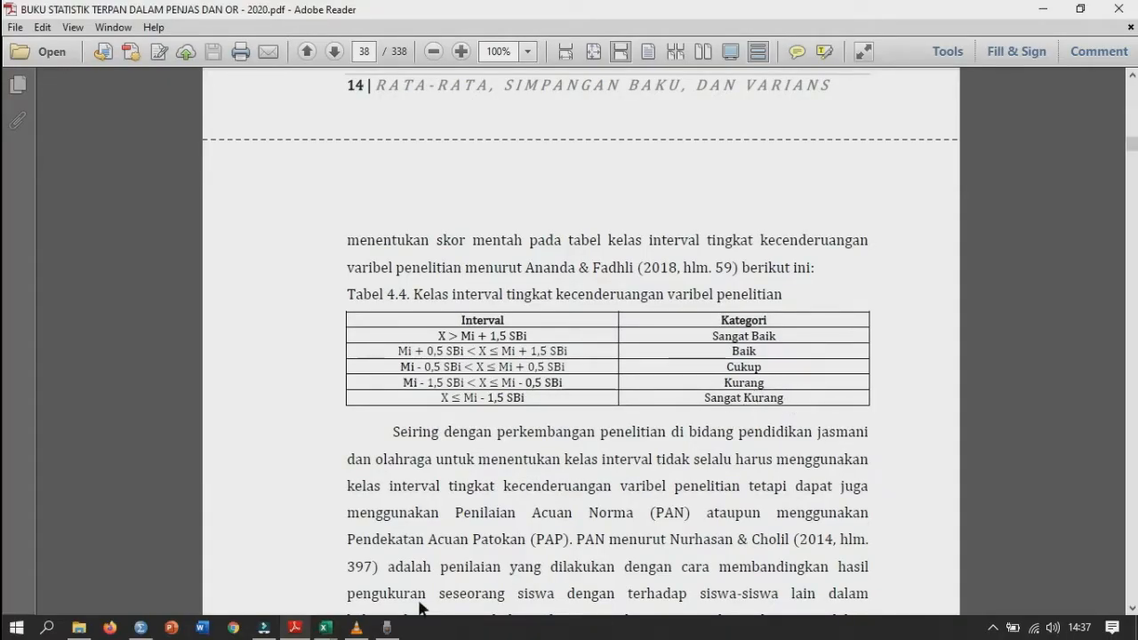
pyautogui.click(1044, 9)
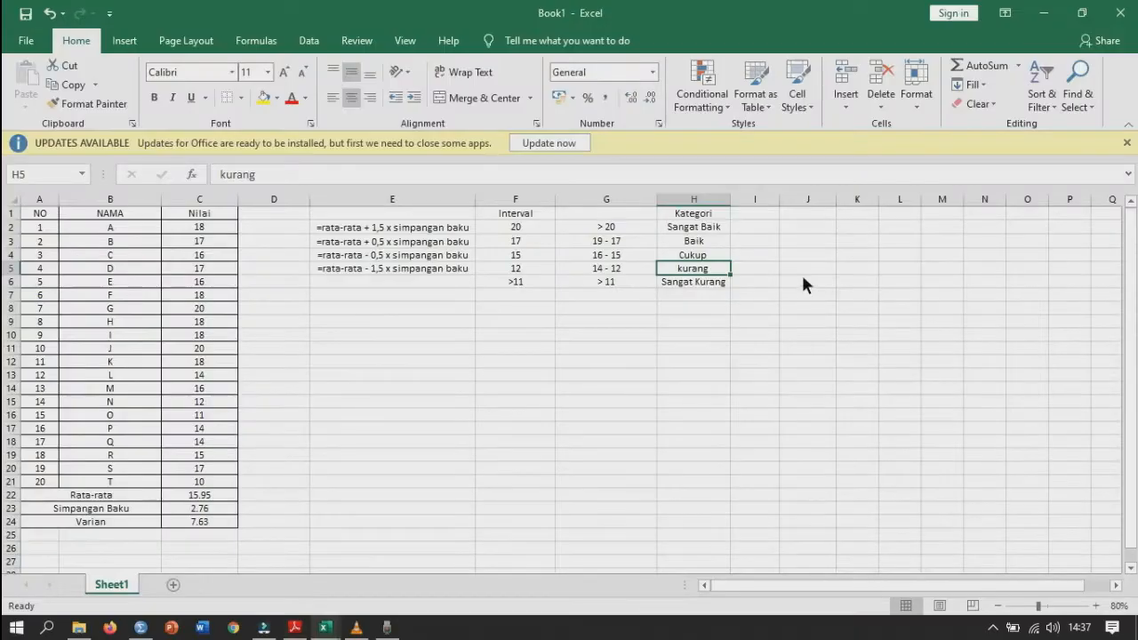
pyautogui.click(760, 229)
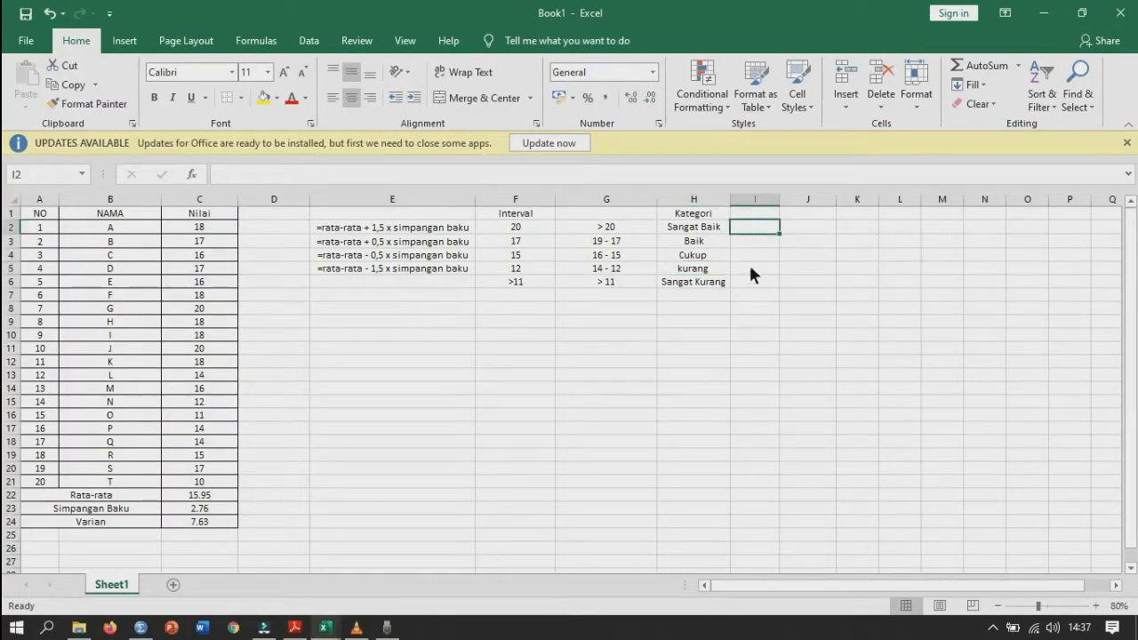
pyautogui.click(616, 236)
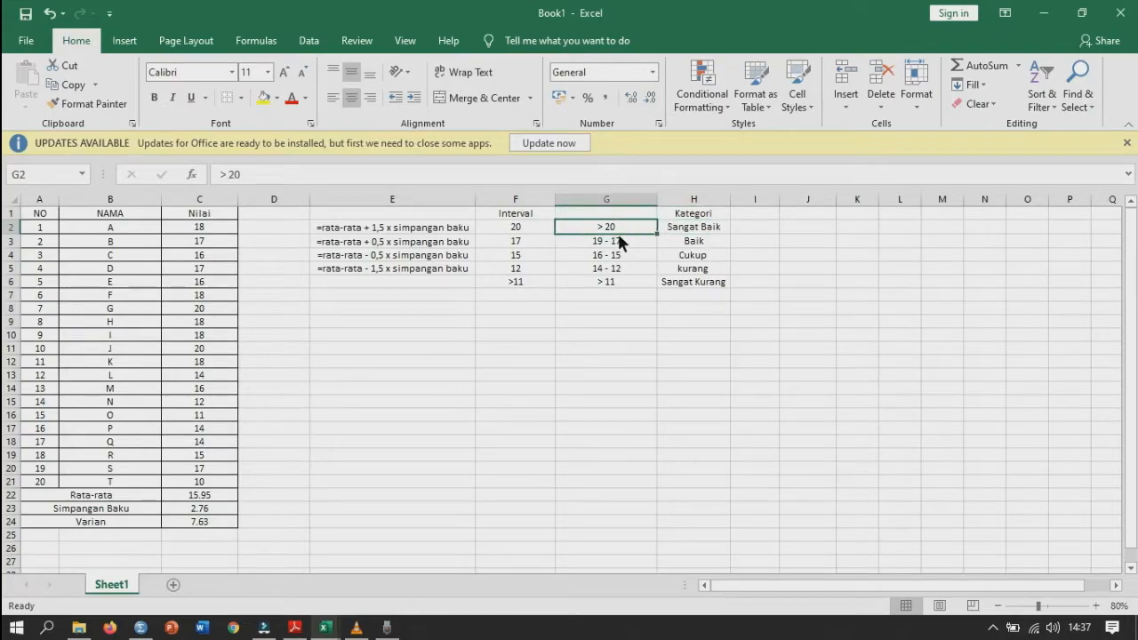
pyautogui.moveTo(219, 234); pyautogui.dragTo(226, 486)
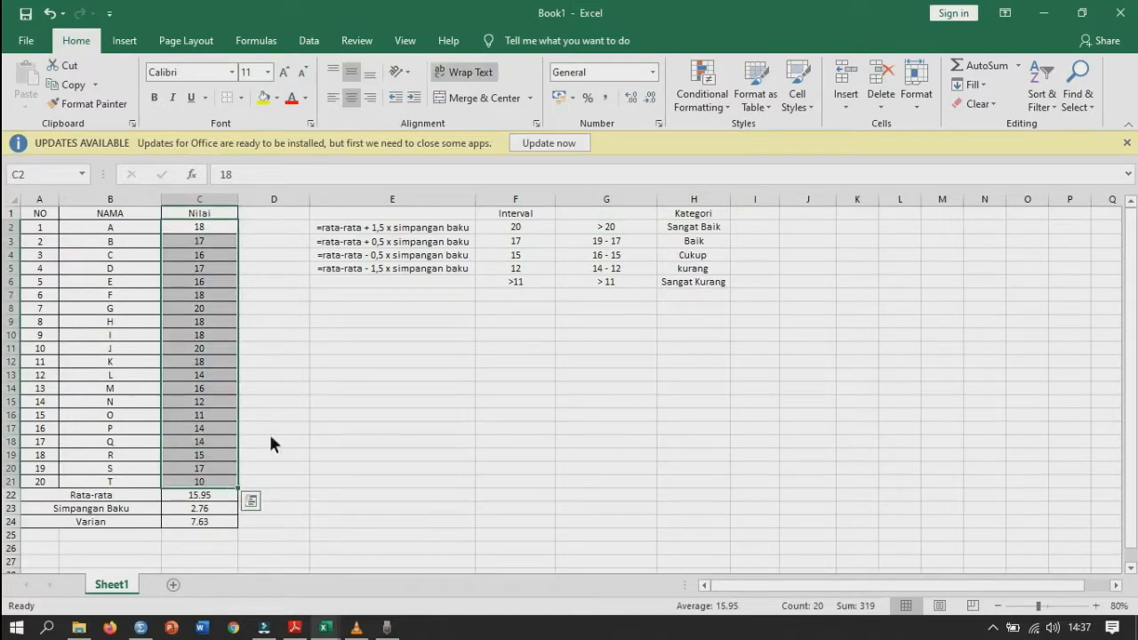
# Step: Enter a COUNTIF formula in I2 over the scores C2:C21 with the criterion >=20, accepting the suggested formula correction
pyautogui.click(770, 229)
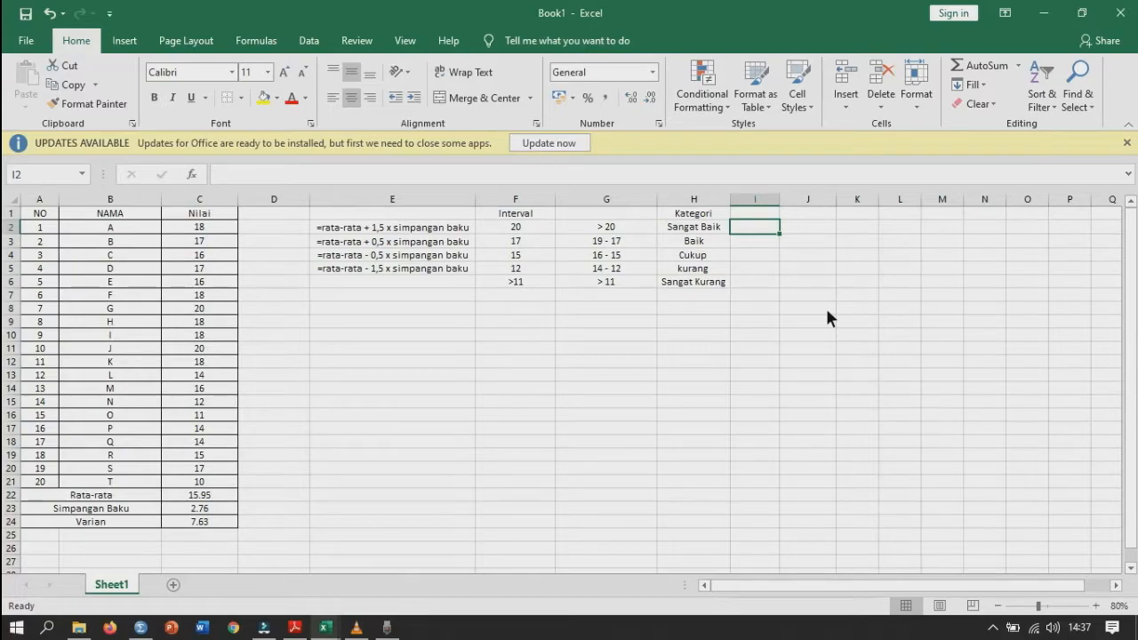
pyautogui.write('=')
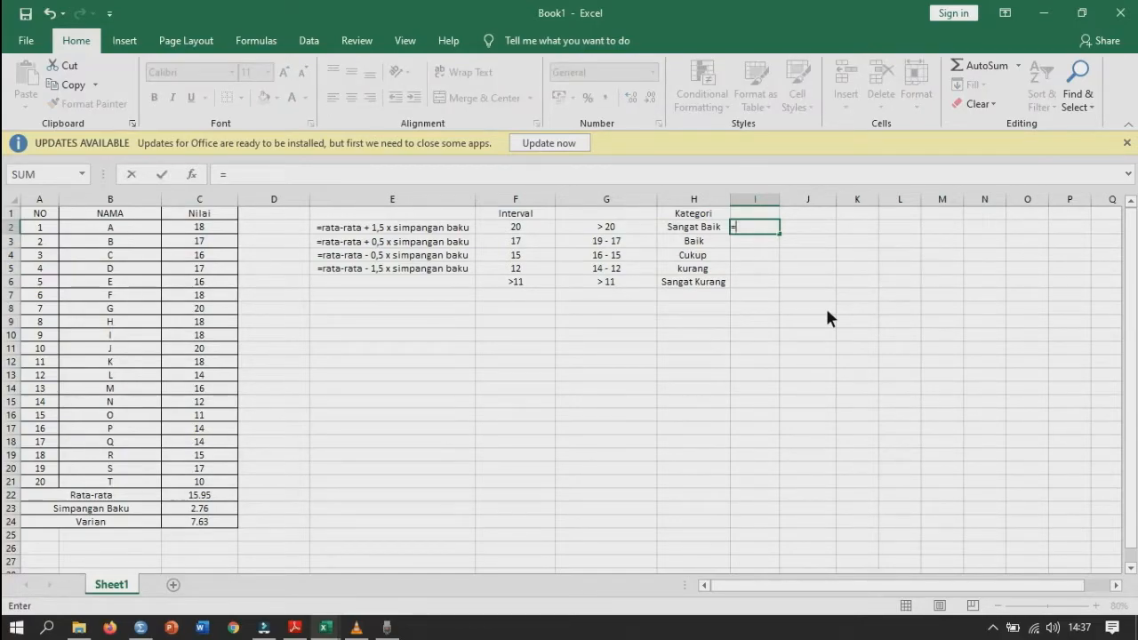
pyautogui.write('coun')
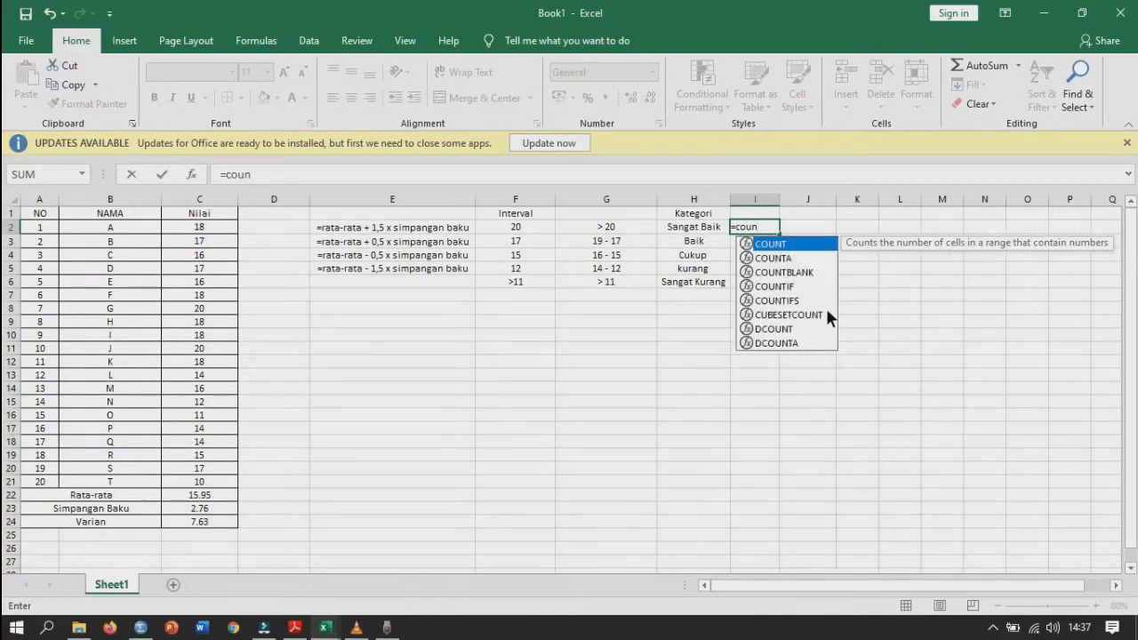
pyautogui.doubleClick(789, 287)
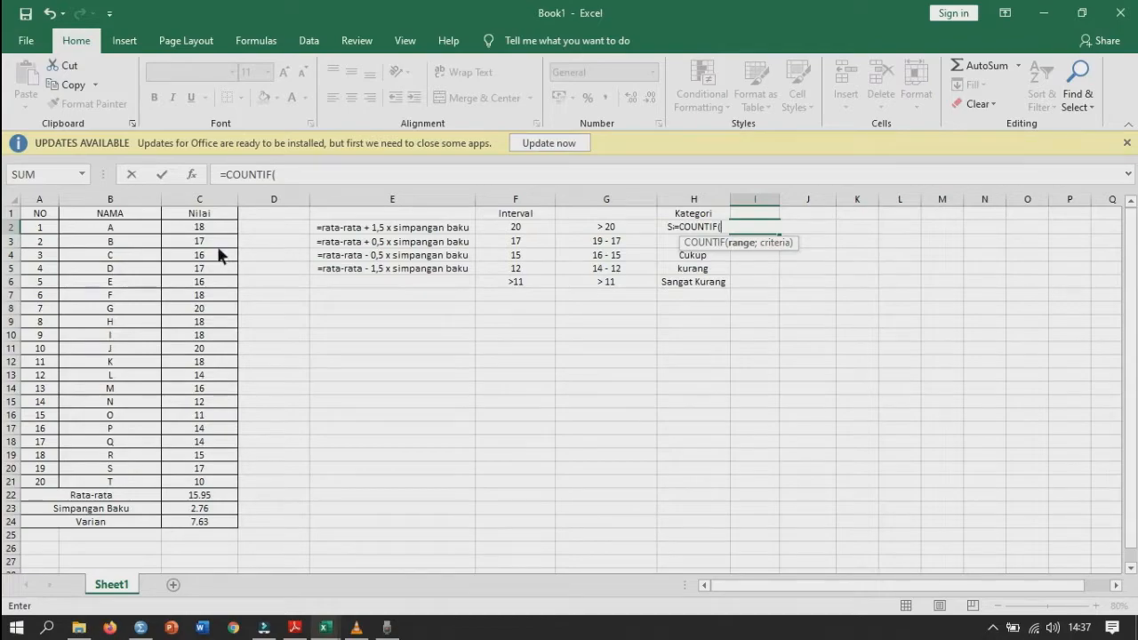
pyautogui.moveTo(217, 227); pyautogui.dragTo(205, 482)
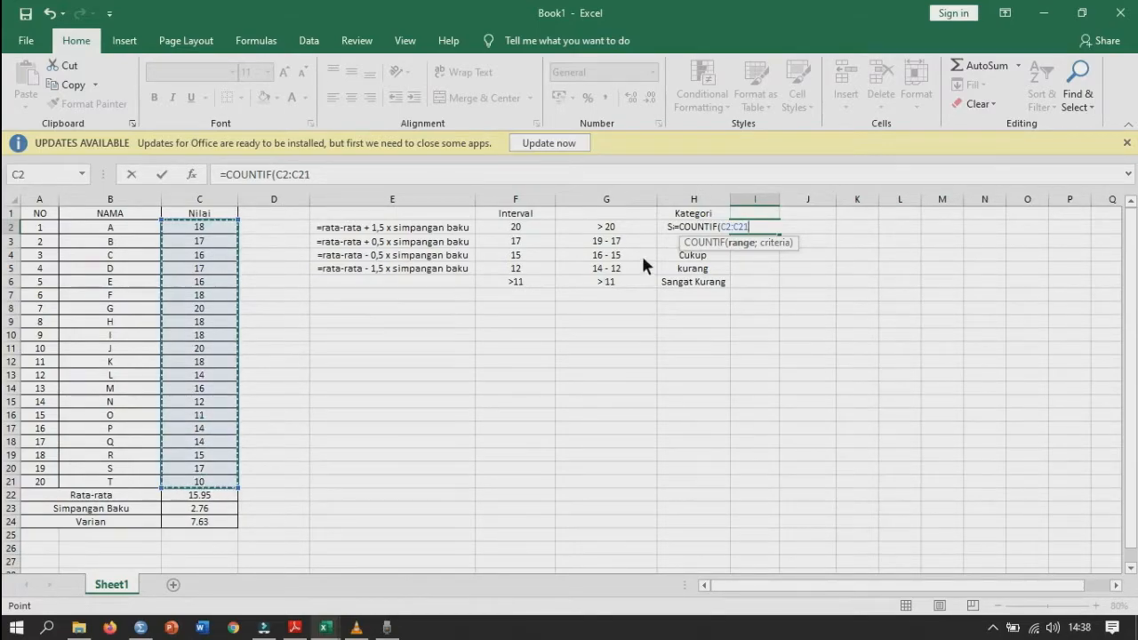
pyautogui.click(736, 228)
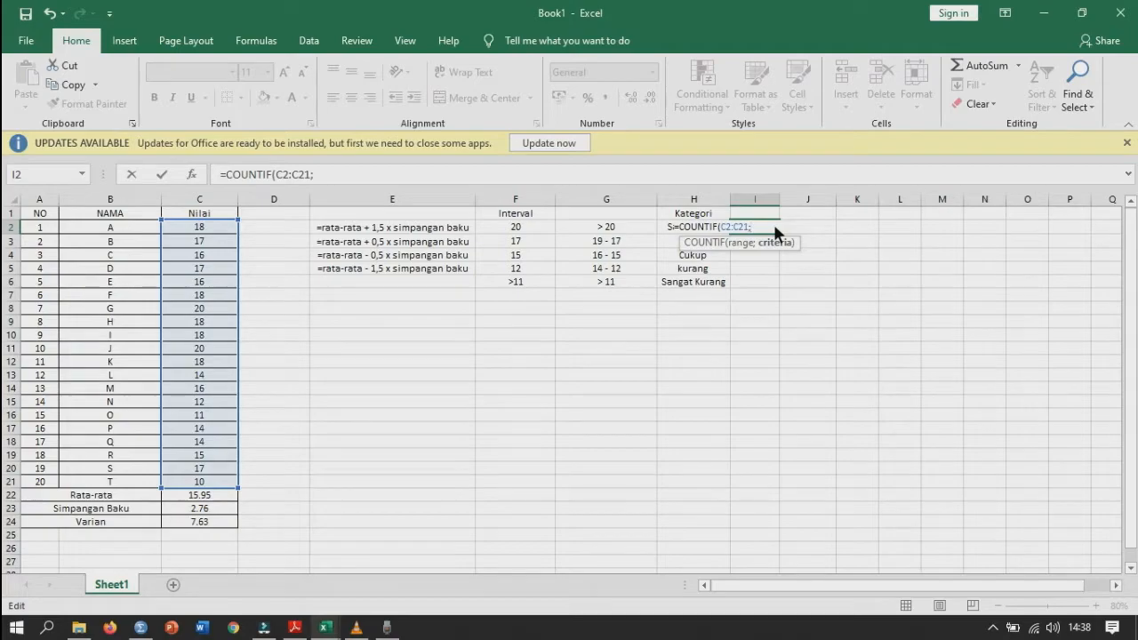
pyautogui.write('">=20)')
pyautogui.press('Return')
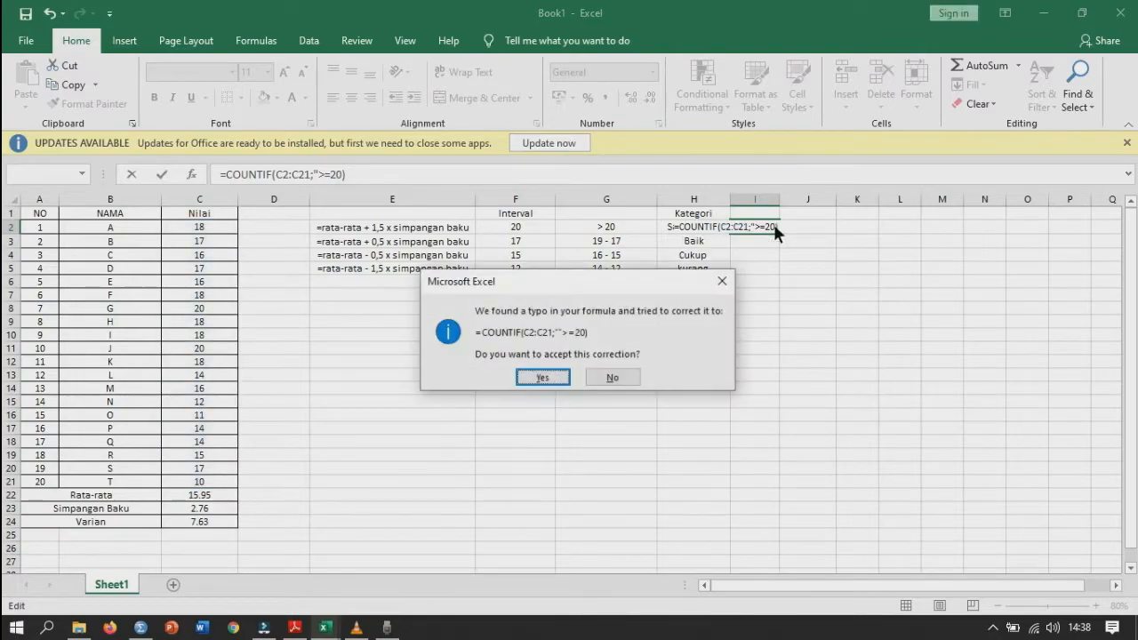
pyautogui.click(543, 378)
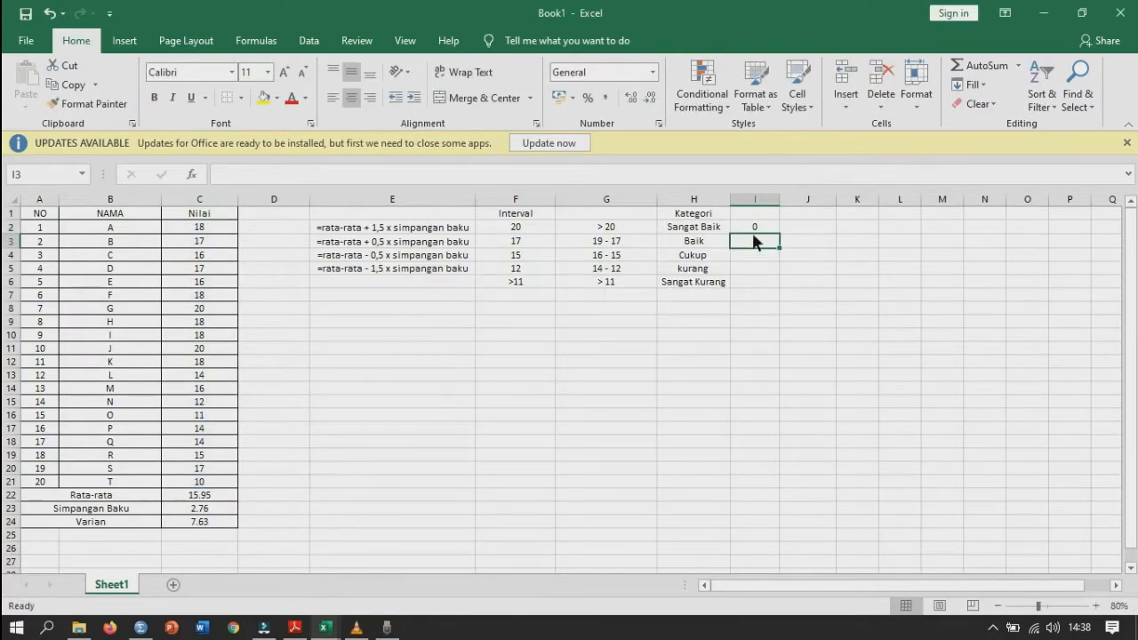
# Step: Fix the quotation marks in the I2 formula so that it reads =COUNTIF(C2:C21;">=20")
pyautogui.click(769, 229)
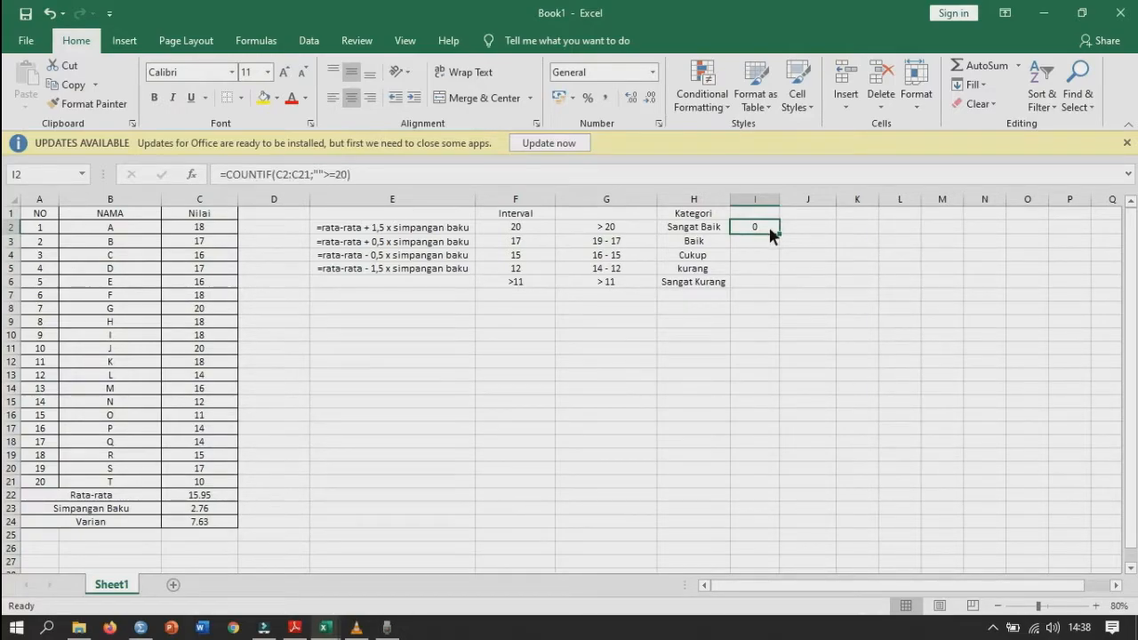
pyautogui.doubleClick(768, 229)
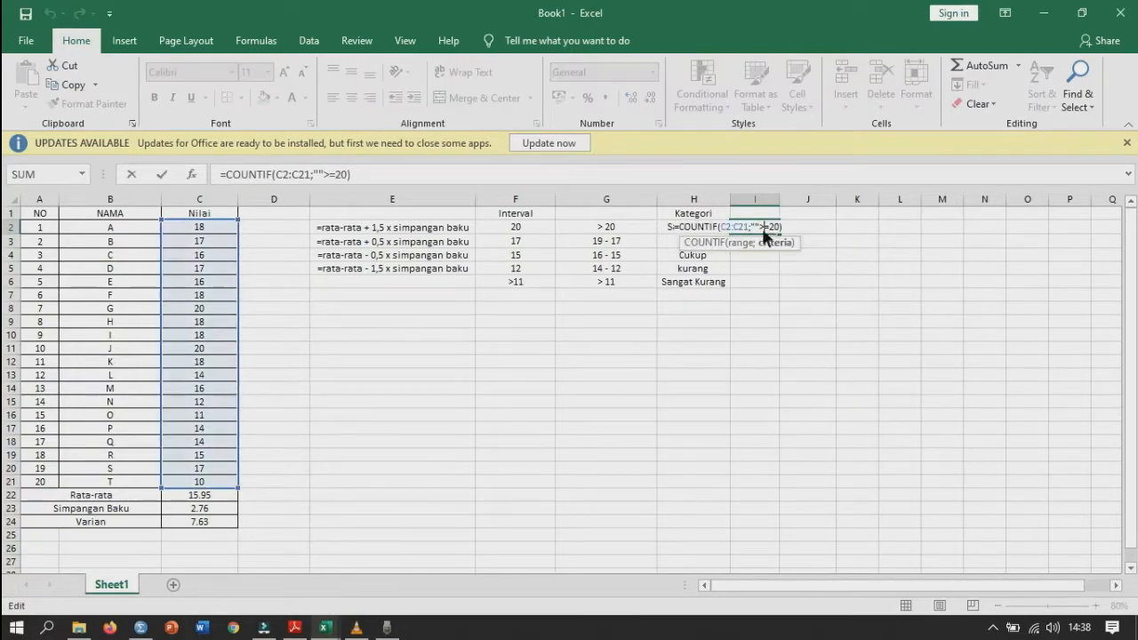
pyautogui.click(325, 171)
pyautogui.press('BackSpace')
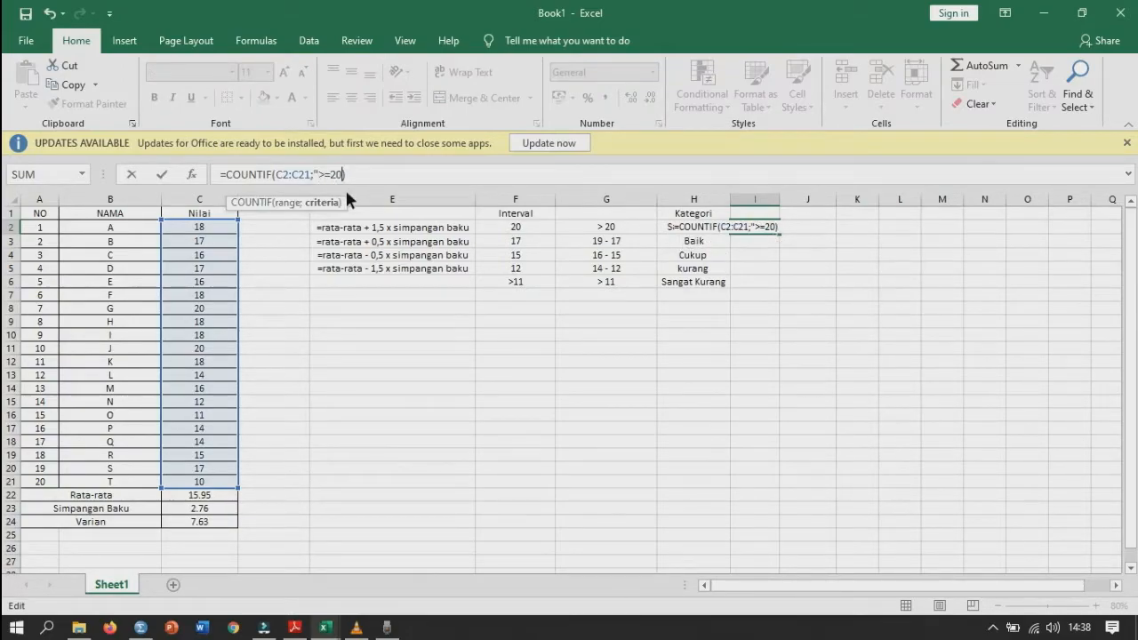
pyautogui.write('"')
pyautogui.press('Return')
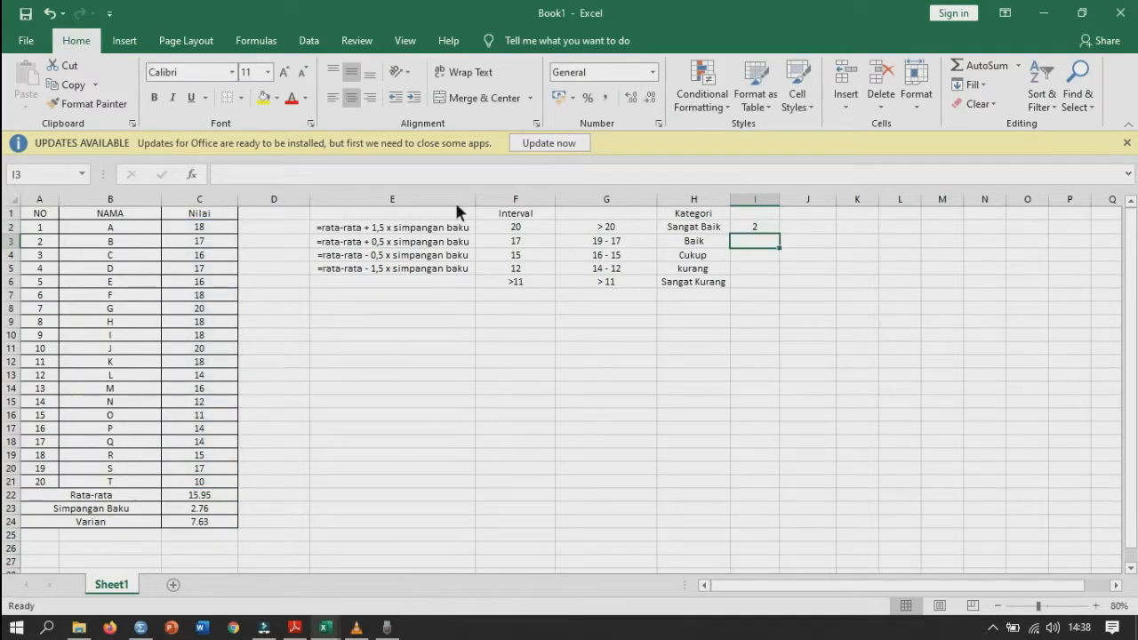
# Step: Review the range and criterion of the COUNTIF formula in I2
pyautogui.click(776, 227)
pyautogui.doubleClick(775, 225)
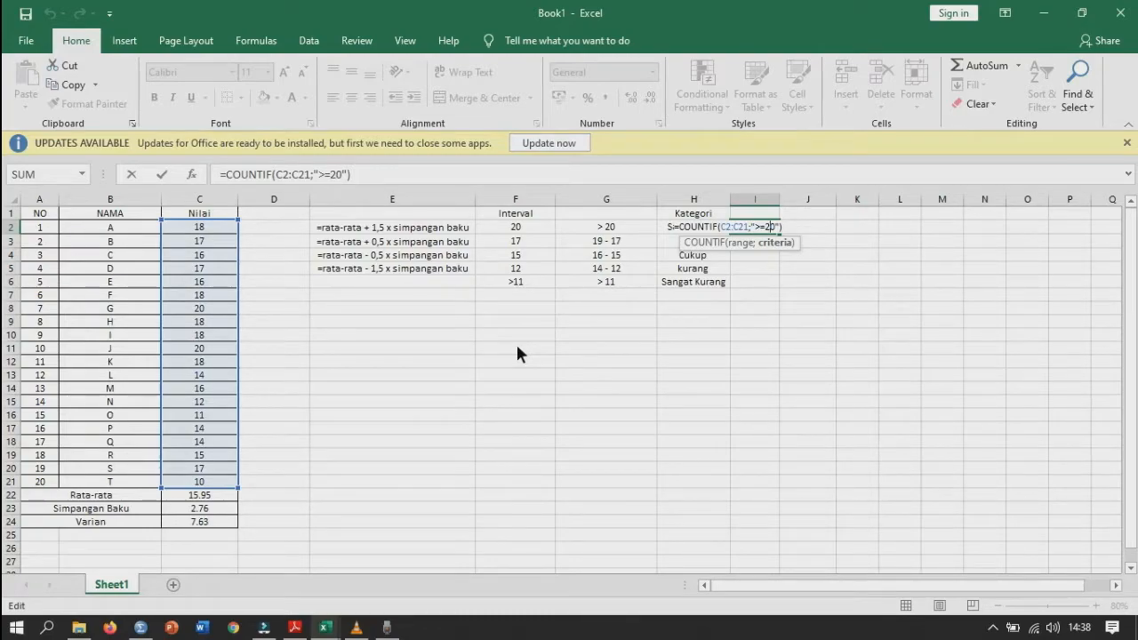
pyautogui.press('Return')
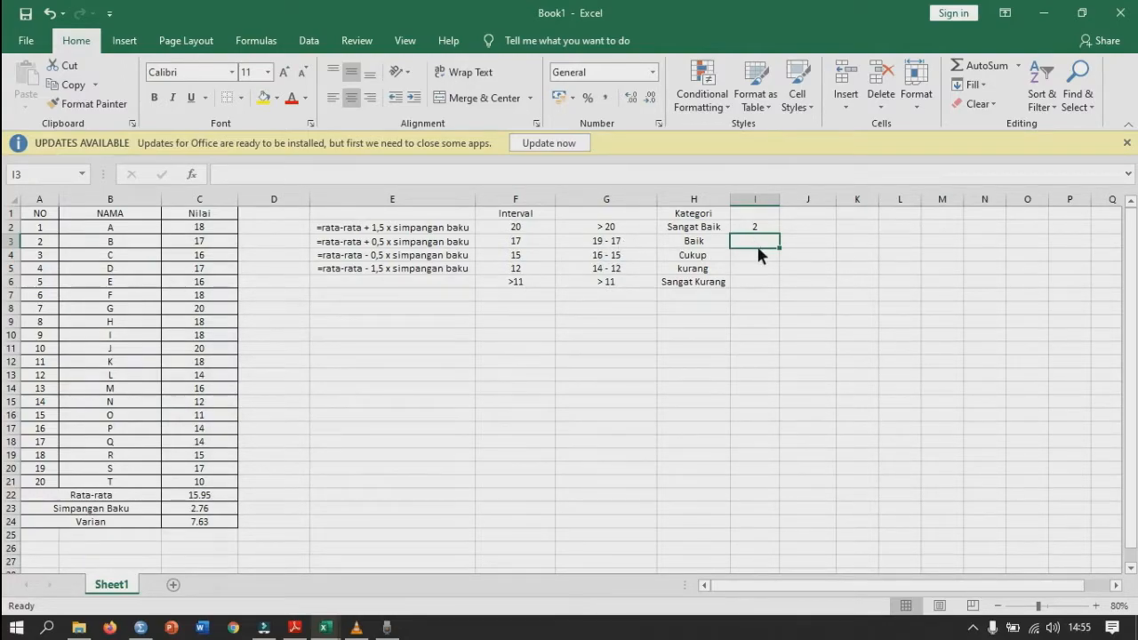
# Step: Start a COUNTIFS formula in I3 for the "Baik" category with C2:C21 as the first criteria range
pyautogui.write('=')
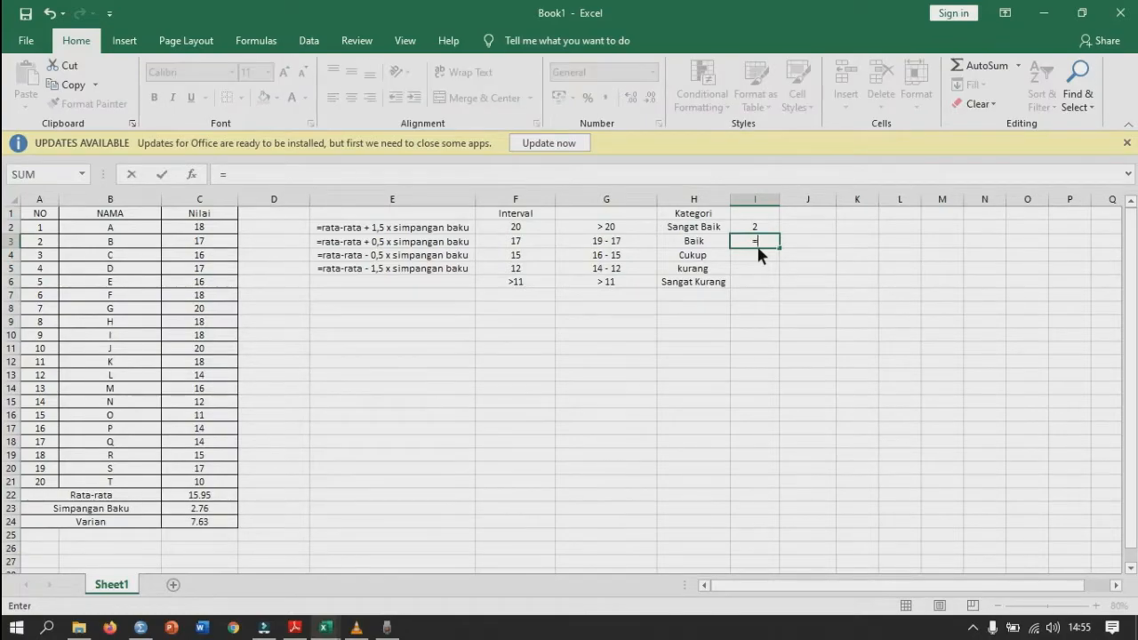
pyautogui.write('co')
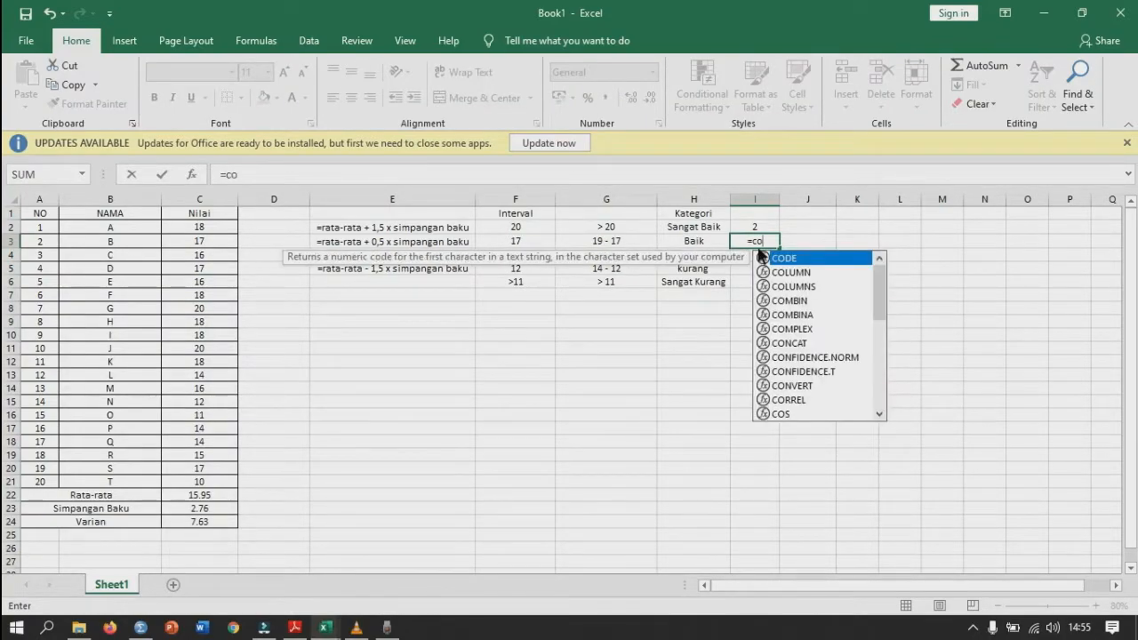
pyautogui.write('un')
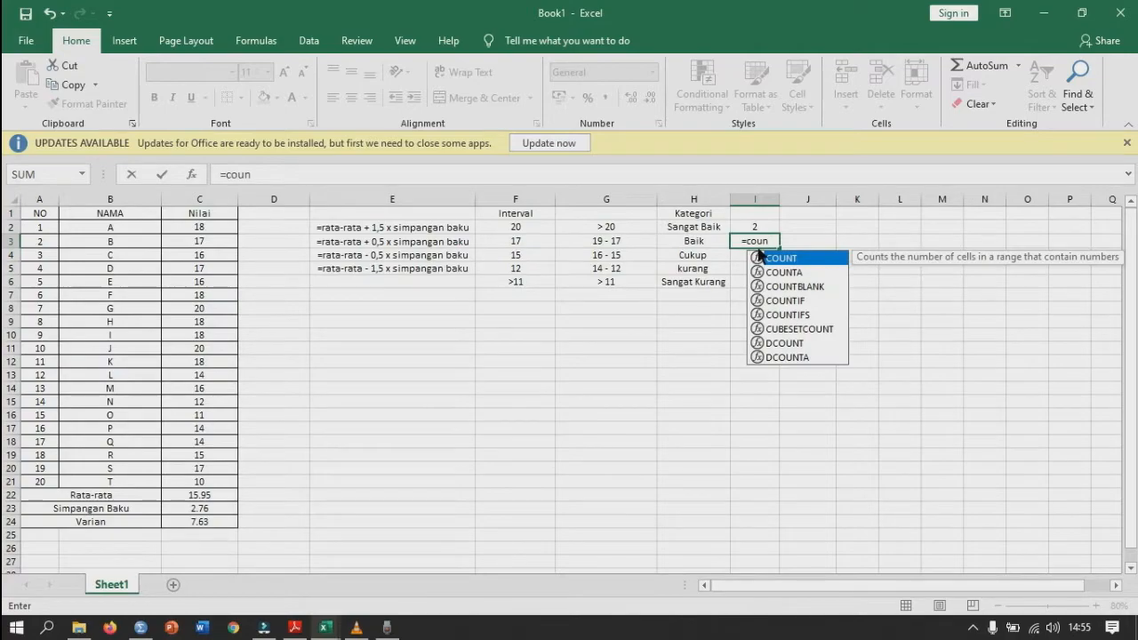
pyautogui.doubleClick(803, 318)
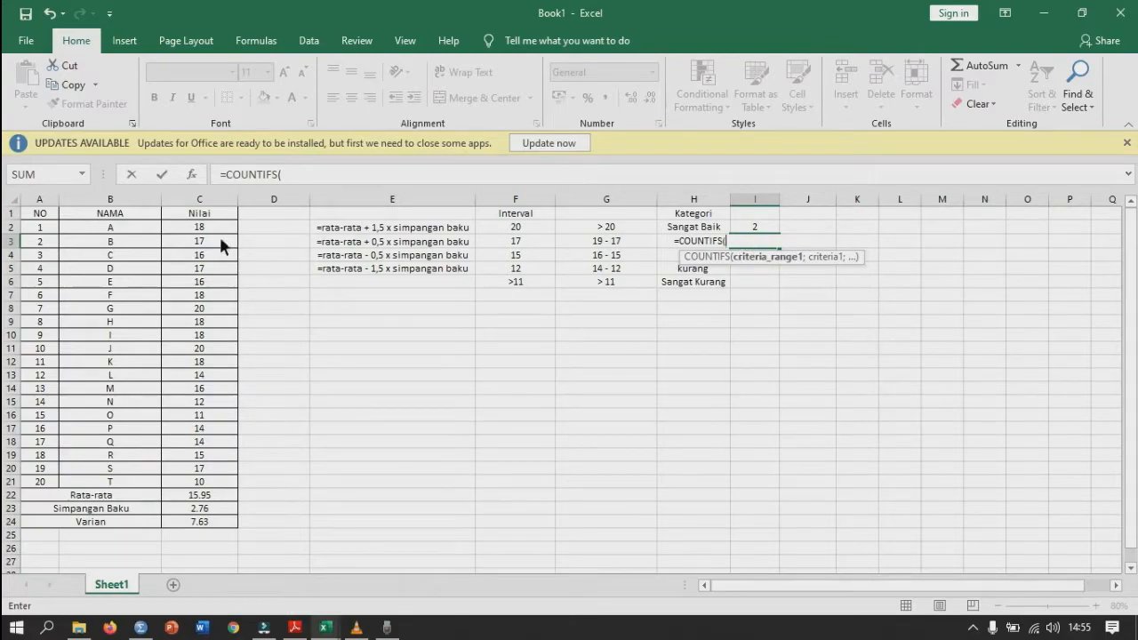
pyautogui.moveTo(214, 229); pyautogui.dragTo(228, 481)
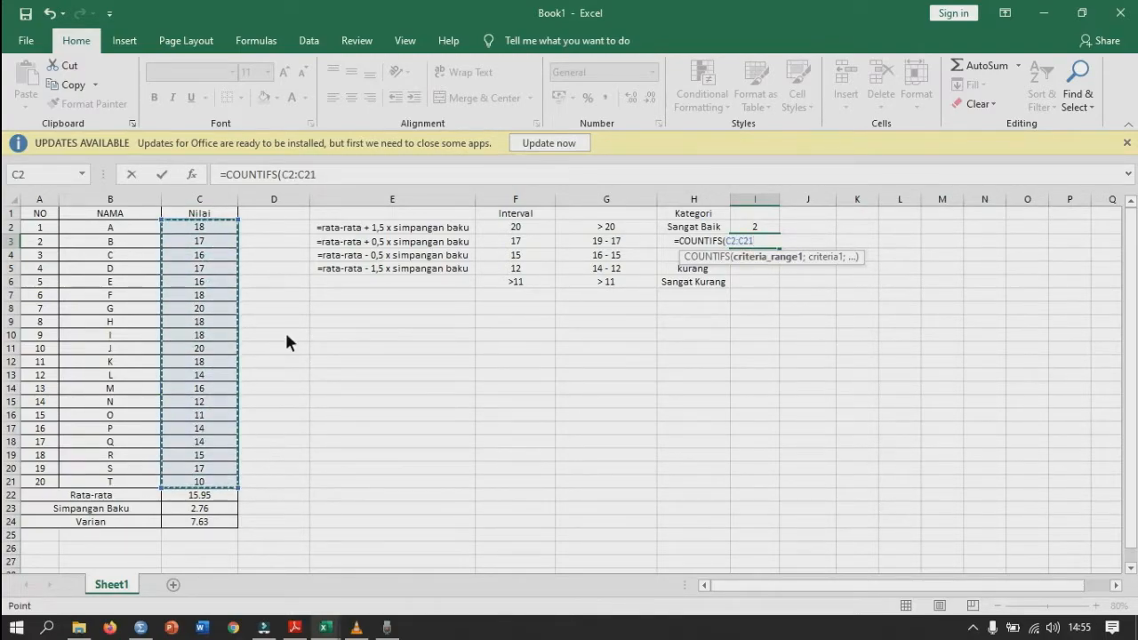
pyautogui.click(343, 178)
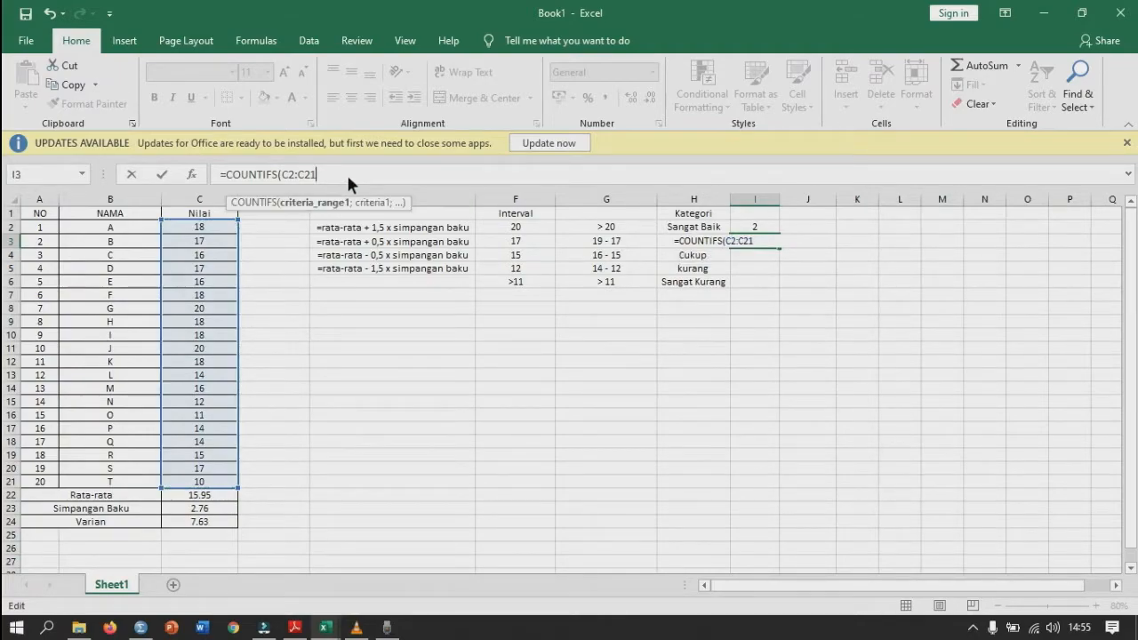
# Step: Add "<=19" in quotation marks as the first criterion of the COUNTIFS formula in I3
pyautogui.write('; <=')
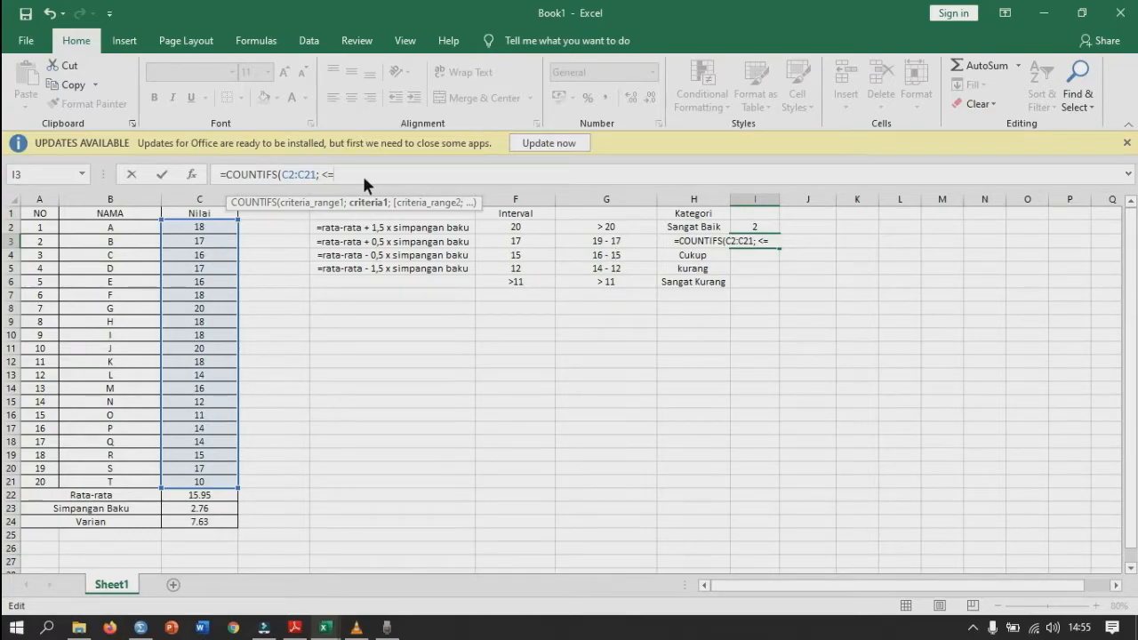
pyautogui.write('9')
pyautogui.press('Left')
pyautogui.press('Left')
pyautogui.write('"')
pyautogui.press('Right')
pyautogui.press('Right')
pyautogui.press('Right')
pyautogui.write(';')
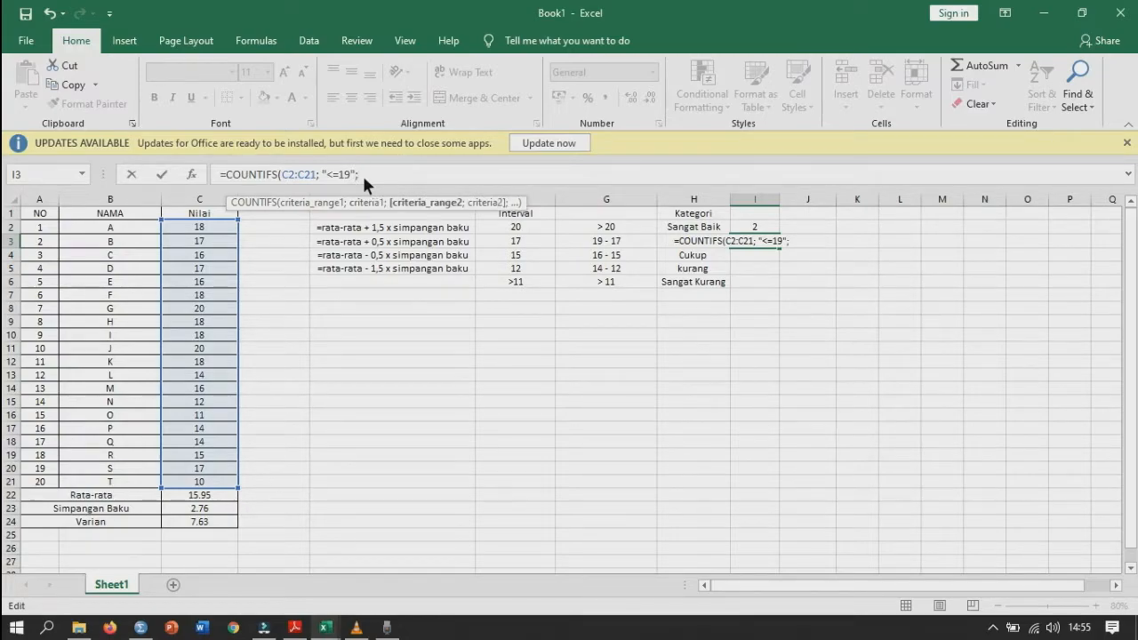
# Step: Complete the I3 COUNTIFS formula with C2:C21 as the second criteria range and ">=17" as its criterion
pyautogui.moveTo(221, 225); pyautogui.dragTo(199, 490)
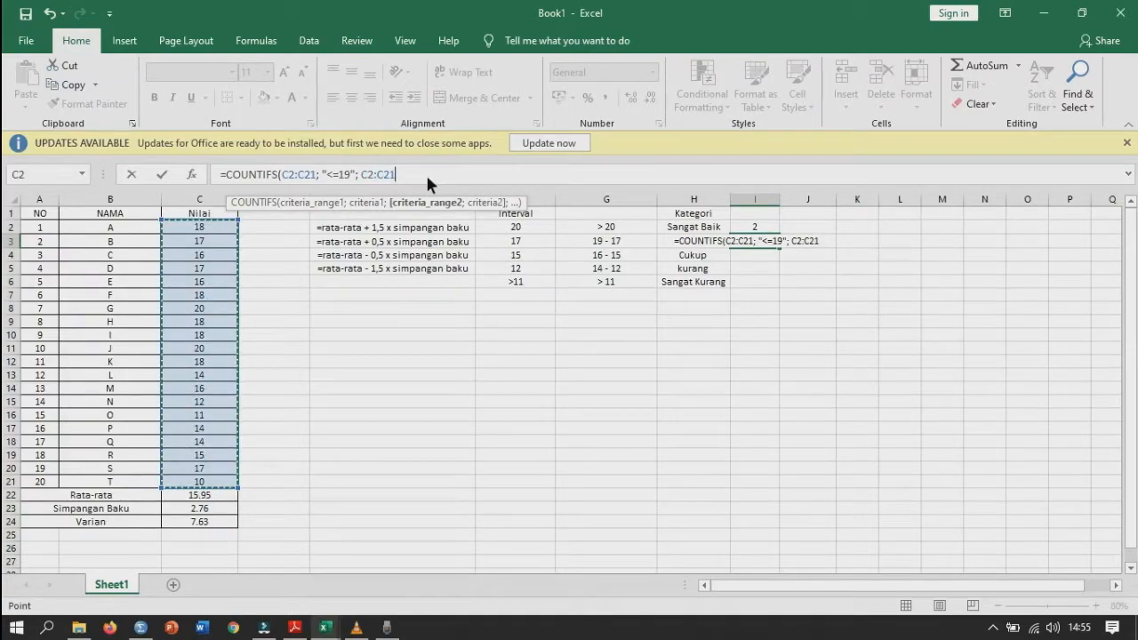
pyautogui.write(';')
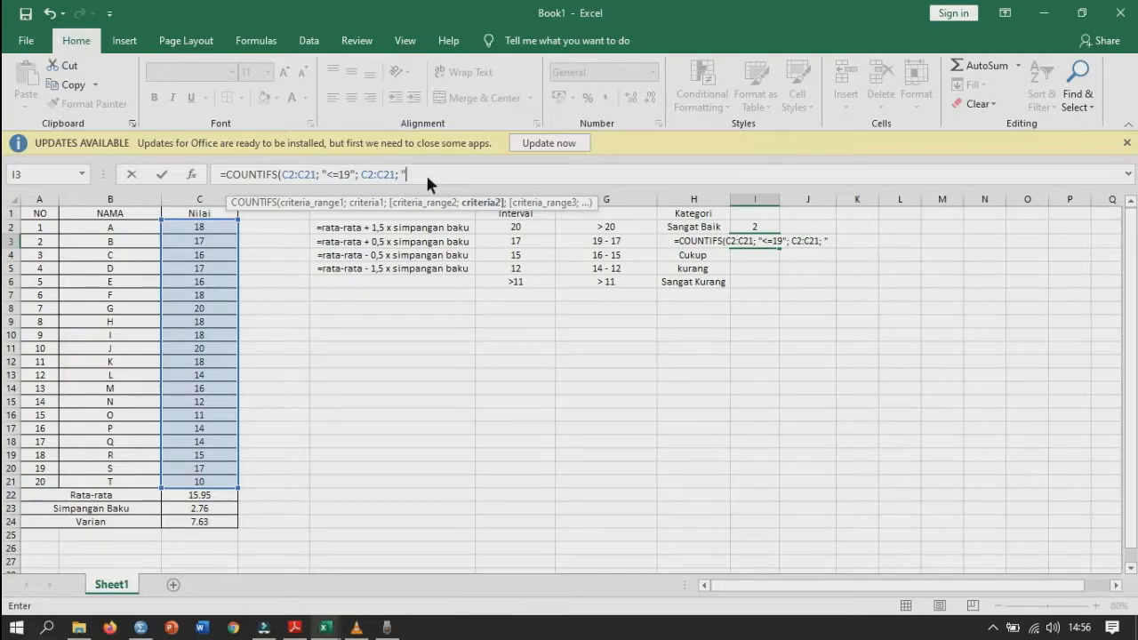
pyautogui.write('=17')
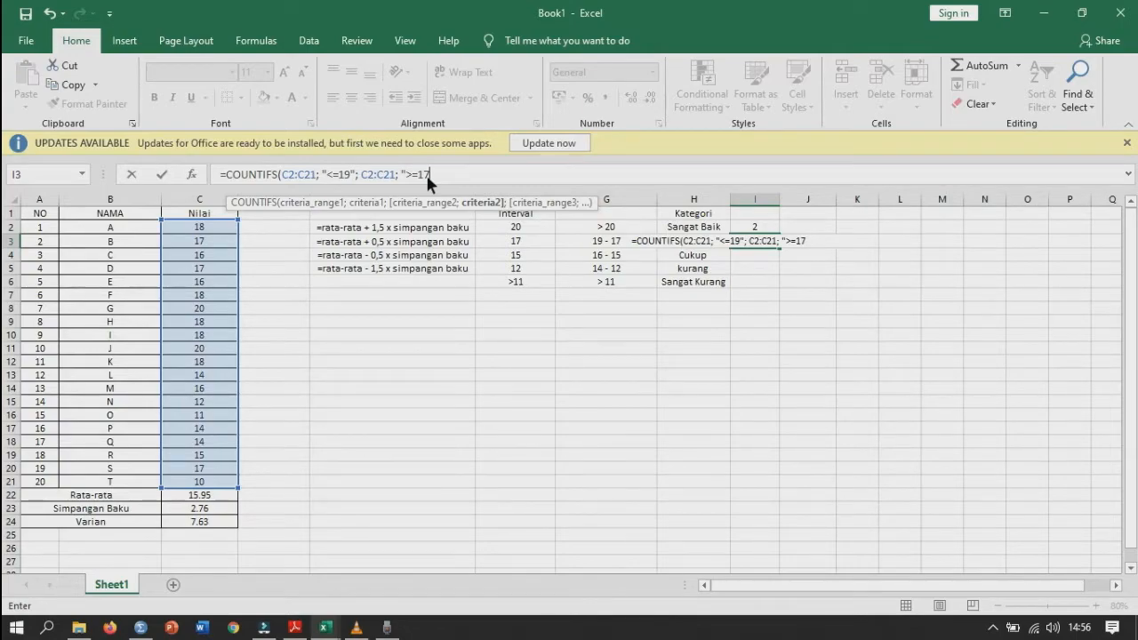
pyautogui.write('")')
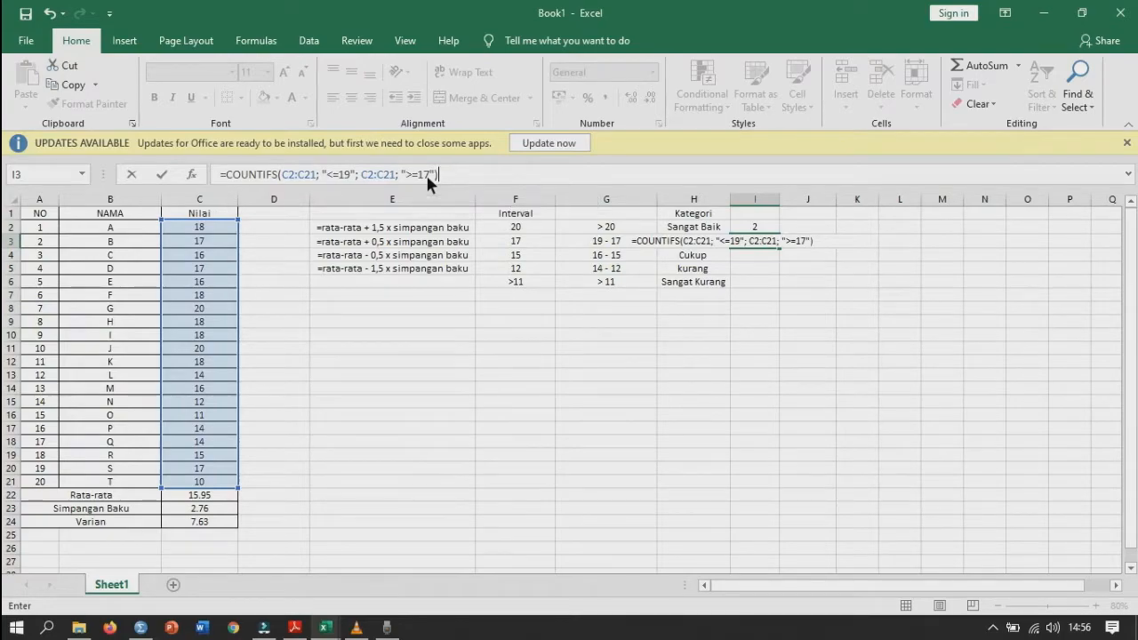
pyautogui.press('Return')
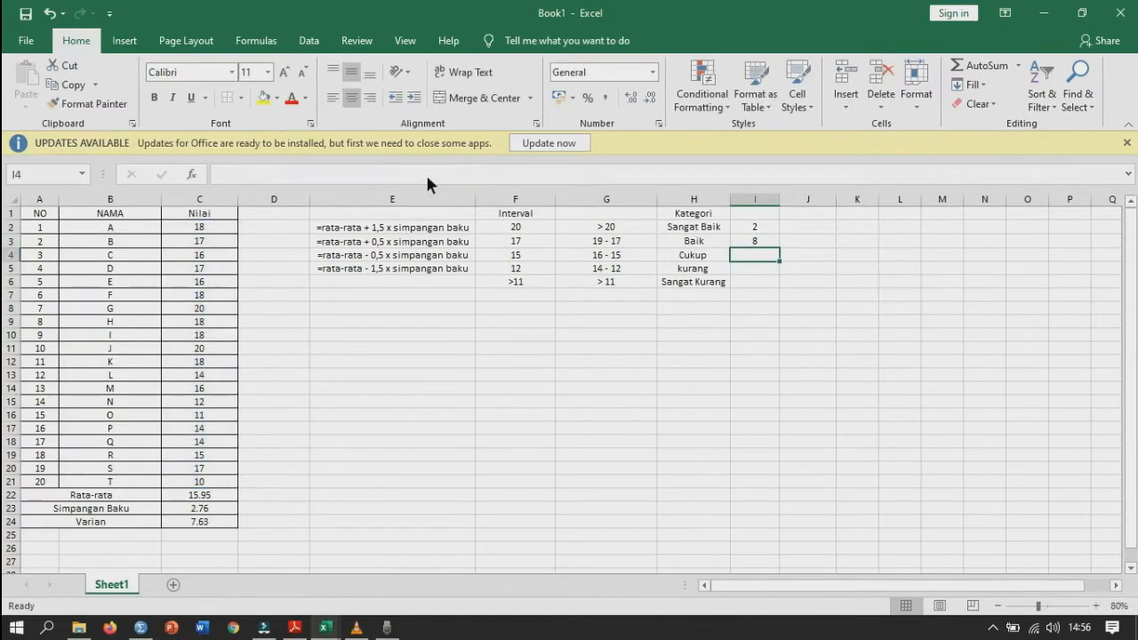
# Step: Review the ranges and criteria of the COUNTIFS formula in I3
pyautogui.click(763, 241)
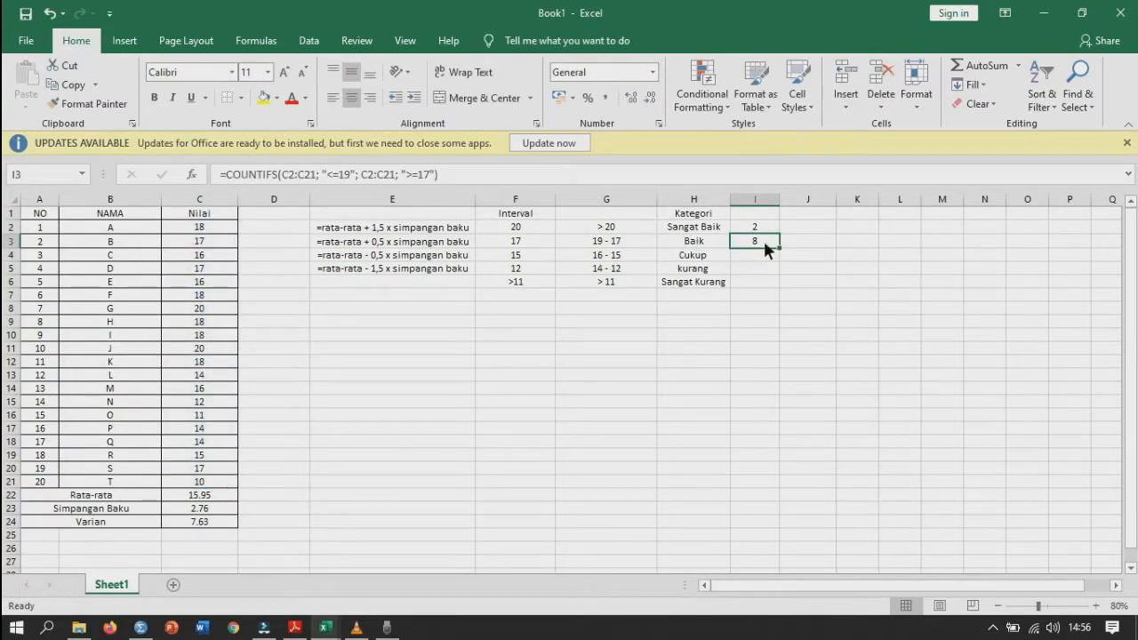
pyautogui.doubleClick(763, 238)
pyautogui.press('Return')
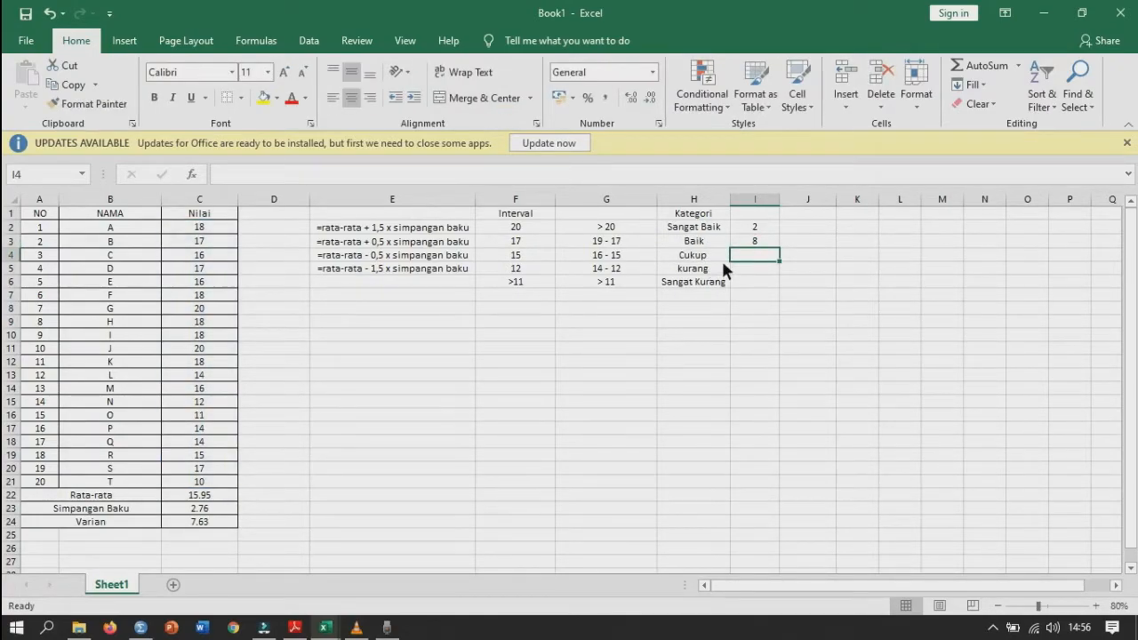
# Step: Make the score range in the I2 COUNTIF formula absolute as $C$2:$C$21
pyautogui.click(758, 224)
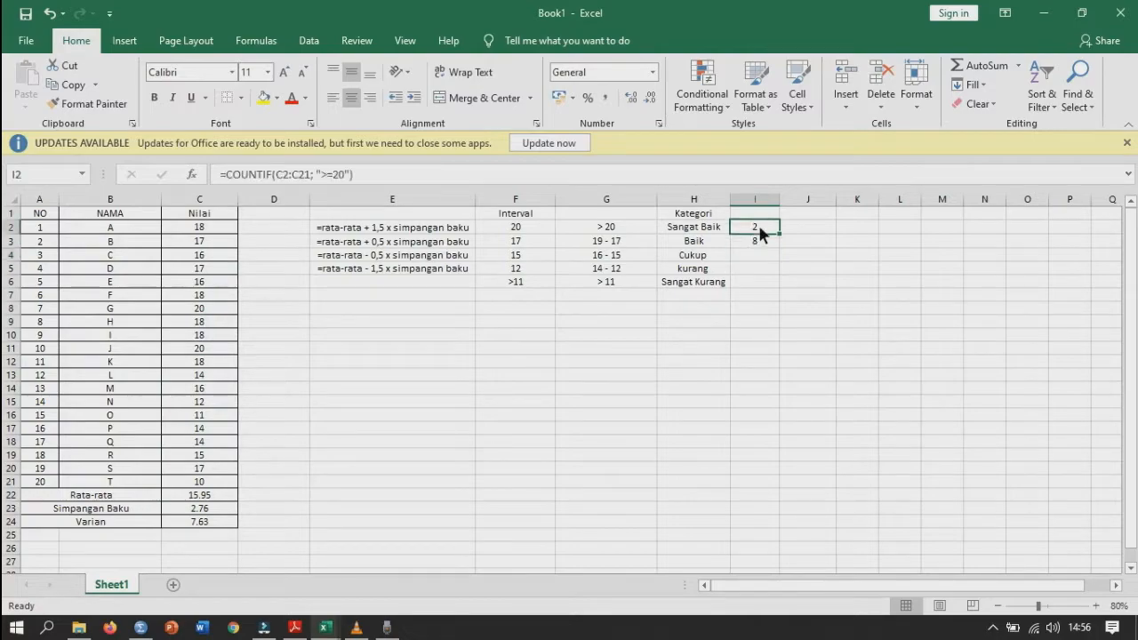
pyautogui.click(287, 174)
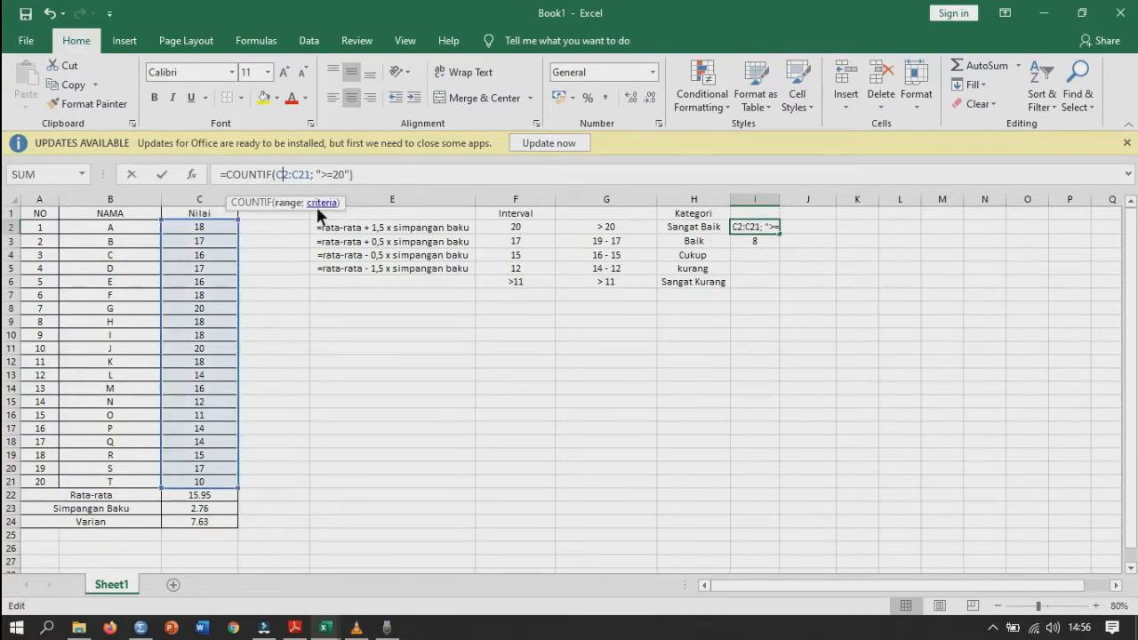
pyautogui.write('$C')
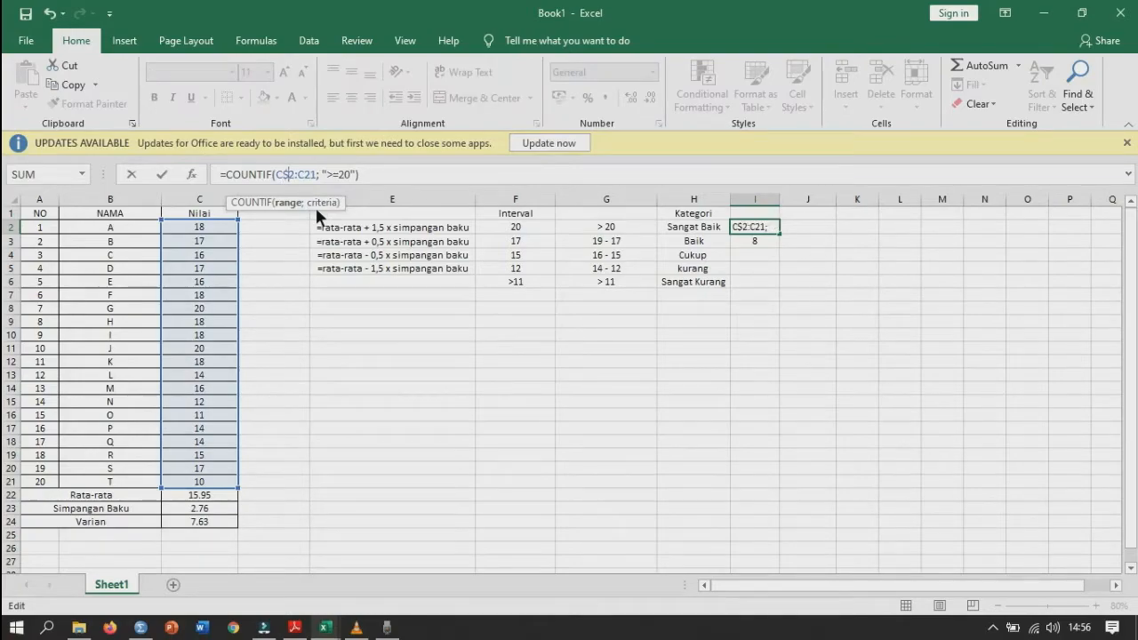
pyautogui.write('$')
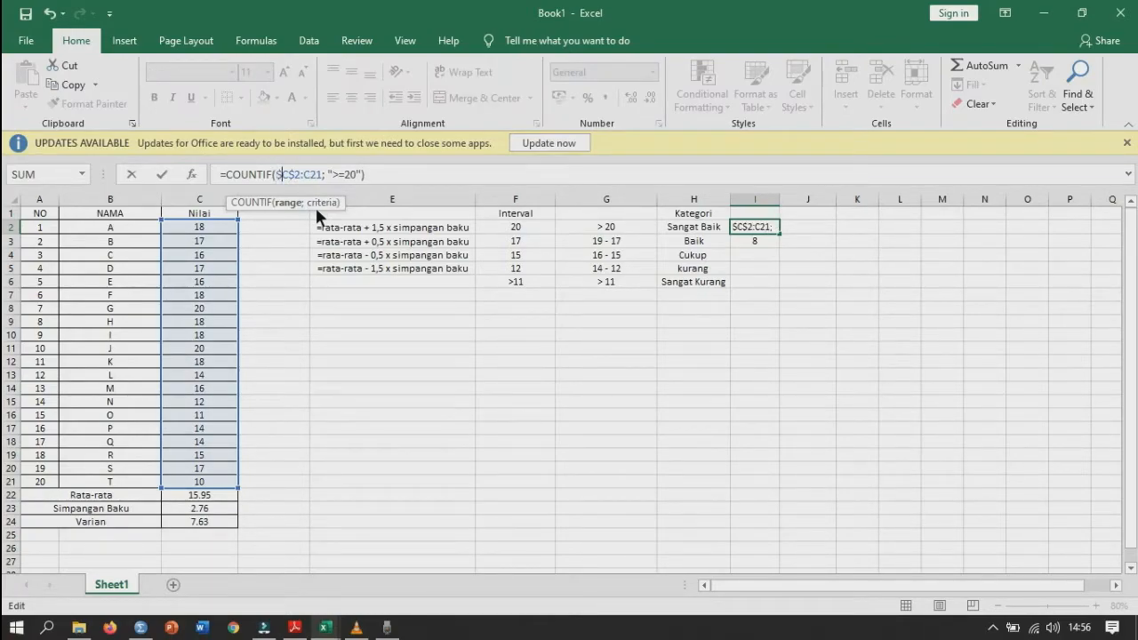
pyautogui.press('Right')
pyautogui.write('$')
pyautogui.write('$')
pyautogui.press('Return')
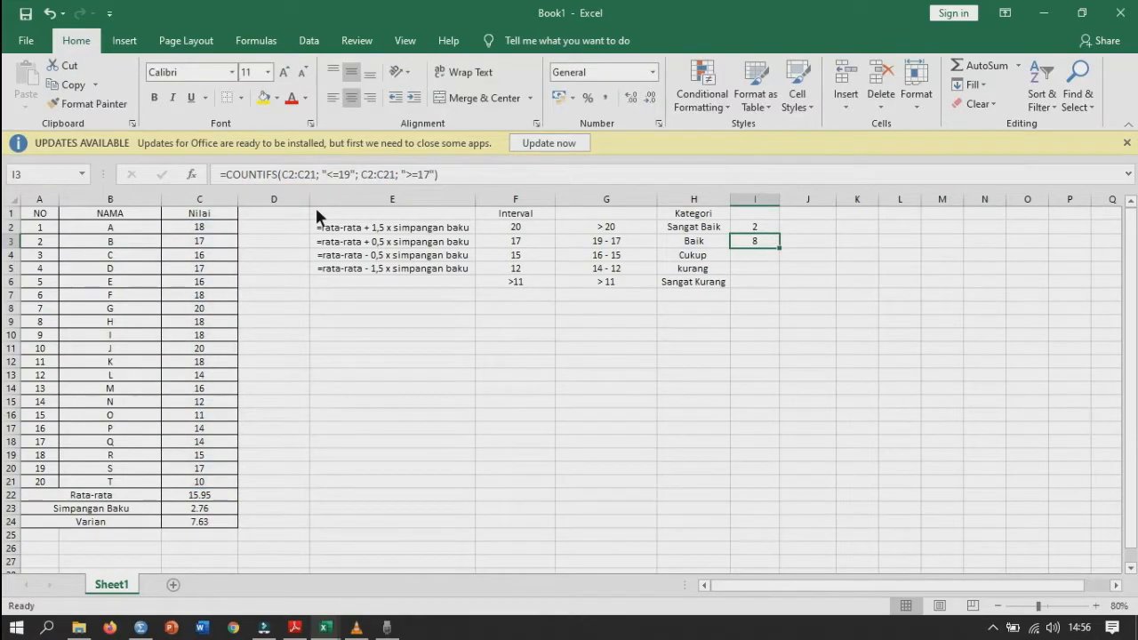
# Step: Make the first criteria range of the I3 COUNTIFS formula absolute as $C$2:$C$21
pyautogui.click(284, 175)
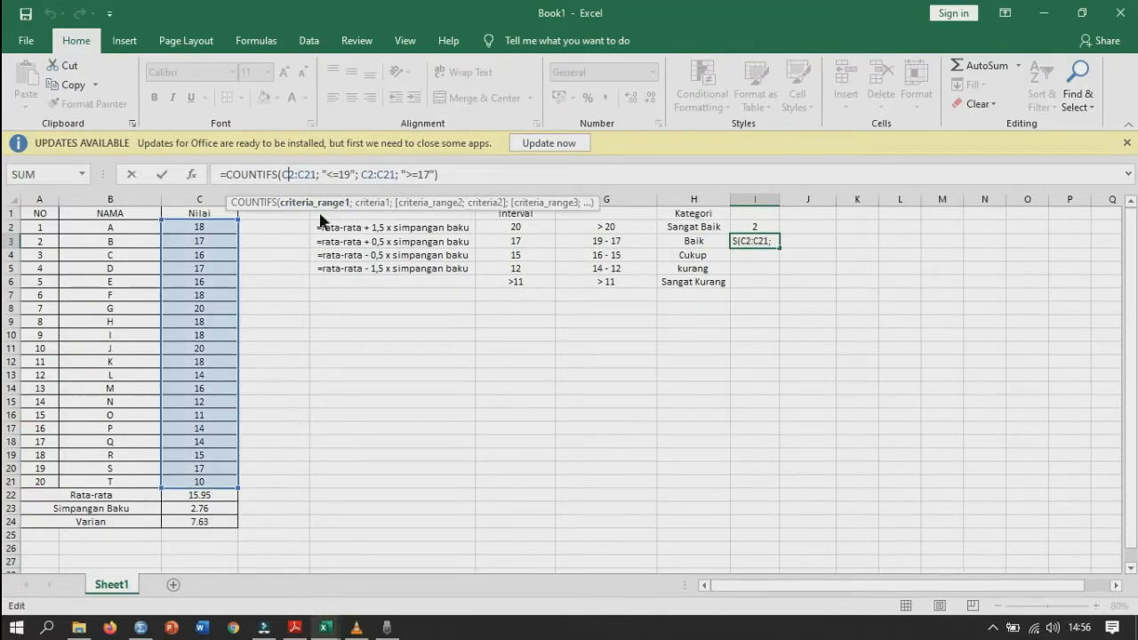
pyautogui.write('$')
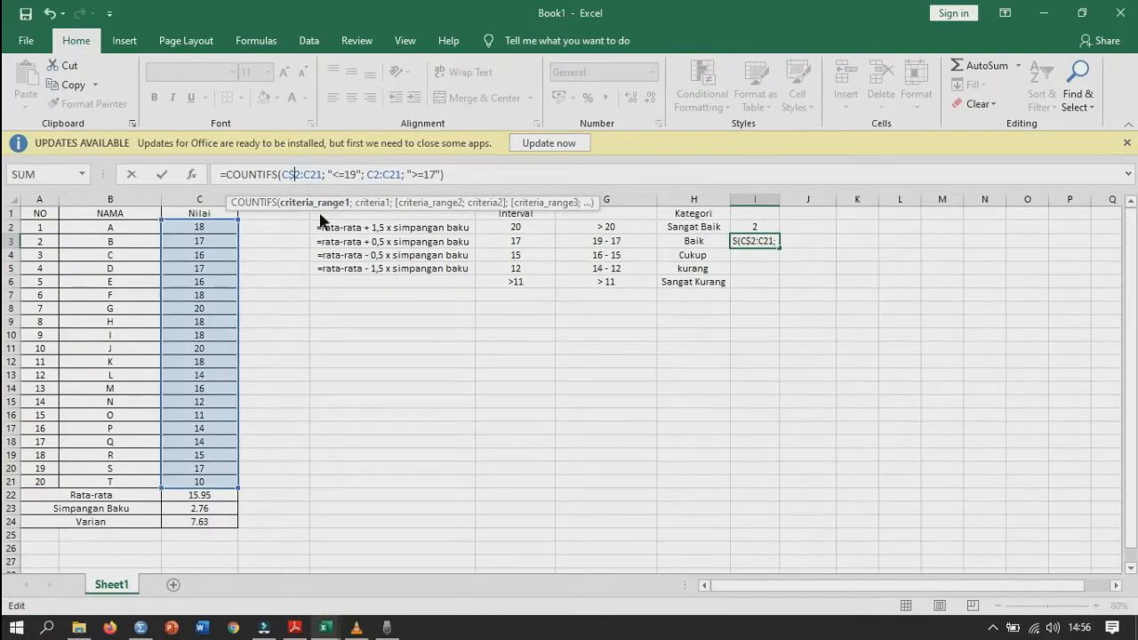
pyautogui.press('Left')
pyautogui.press('Left')
pyautogui.write('$')
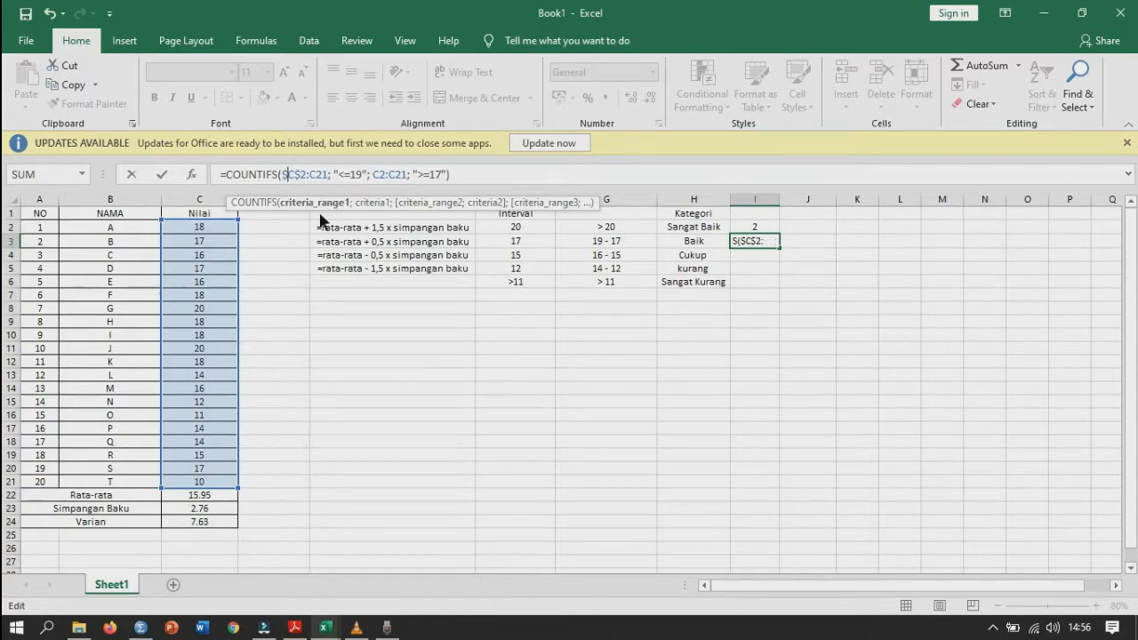
pyautogui.press('Right')
pyautogui.press('Right')
pyautogui.press('Right')
pyautogui.press('Right')
pyautogui.write('$')
pyautogui.press('Right')
pyautogui.write('$')
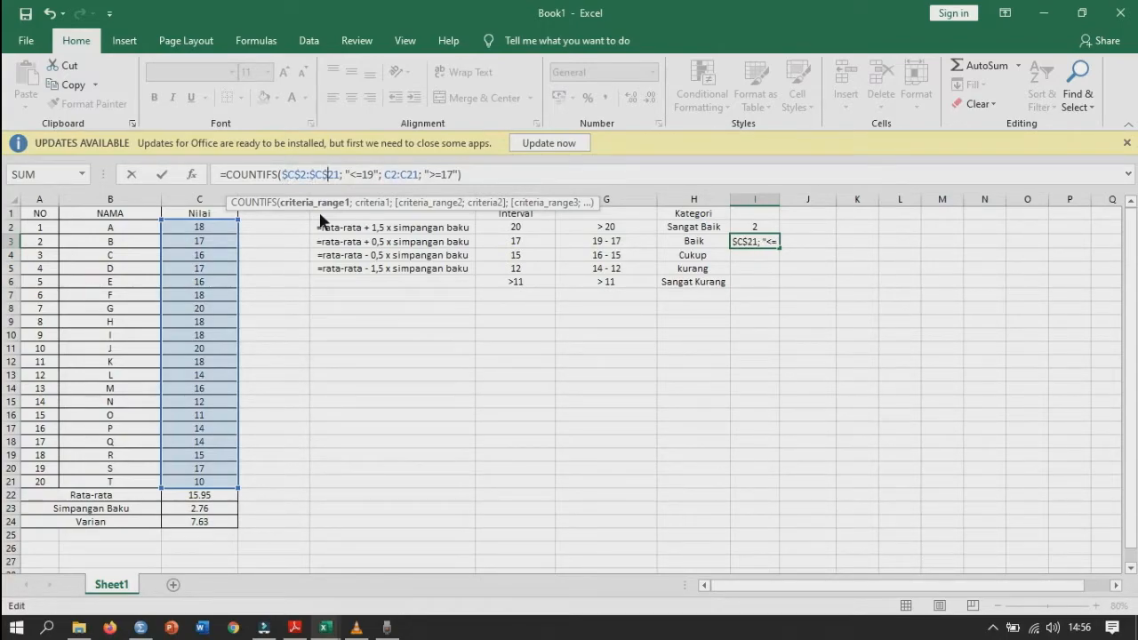
# Step: Make the second criteria range of the I3 COUNTIFS formula absolute as $C$2:$C$21
pyautogui.press('Right')
pyautogui.press('Right')
pyautogui.press('Right')
pyautogui.press('Right')
pyautogui.press('Right')
pyautogui.press('Right')
pyautogui.press('Right')
pyautogui.press('Right')
pyautogui.press('Right')
pyautogui.press('Right')
pyautogui.press('Right')
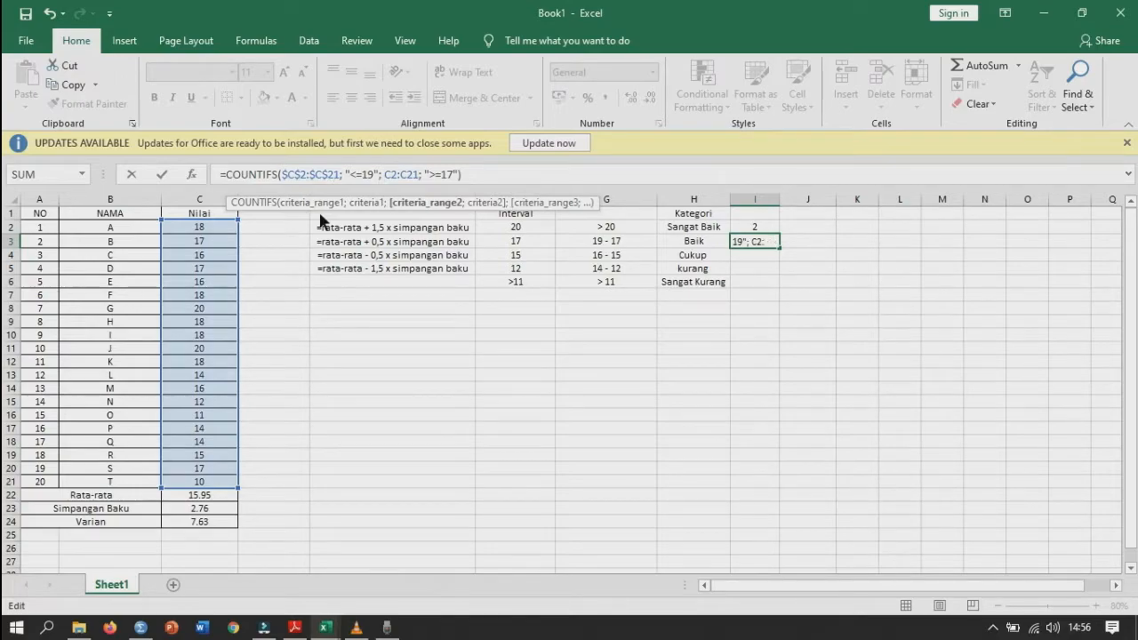
pyautogui.write('$')
pyautogui.press('Right')
pyautogui.write('$')
pyautogui.press('Right')
pyautogui.press('Right')
pyautogui.write('$$')
pyautogui.press('Return')
# Step: Fill the COUNTIFS formula from I3 down through I5
pyautogui.click(758, 241)
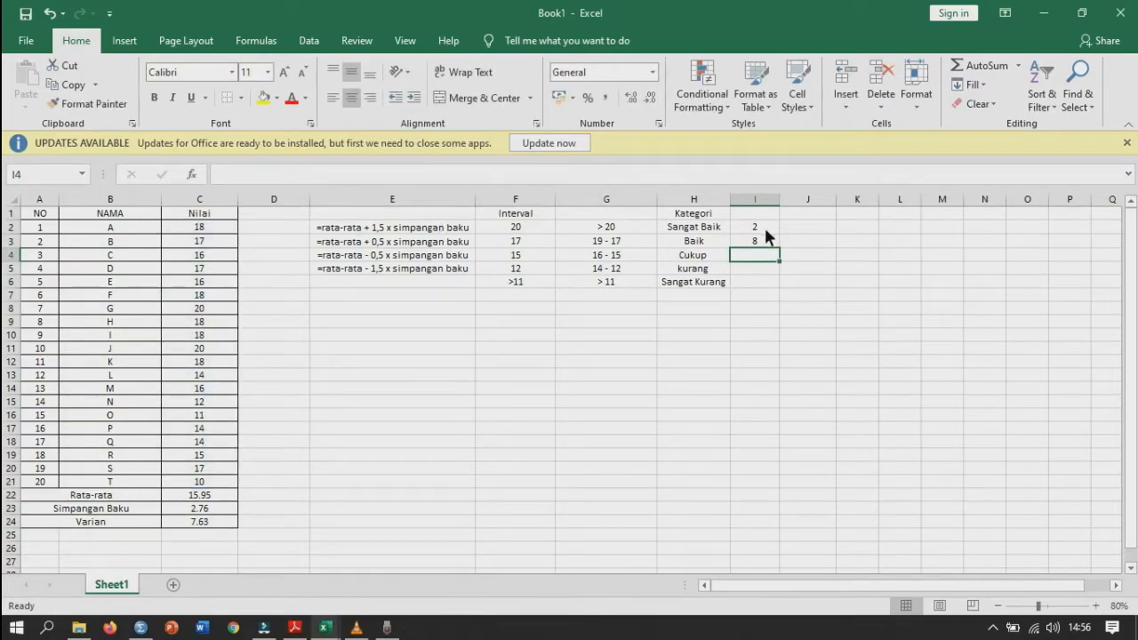
pyautogui.moveTo(782, 247); pyautogui.dragTo(786, 282)
pyautogui.click(759, 250)
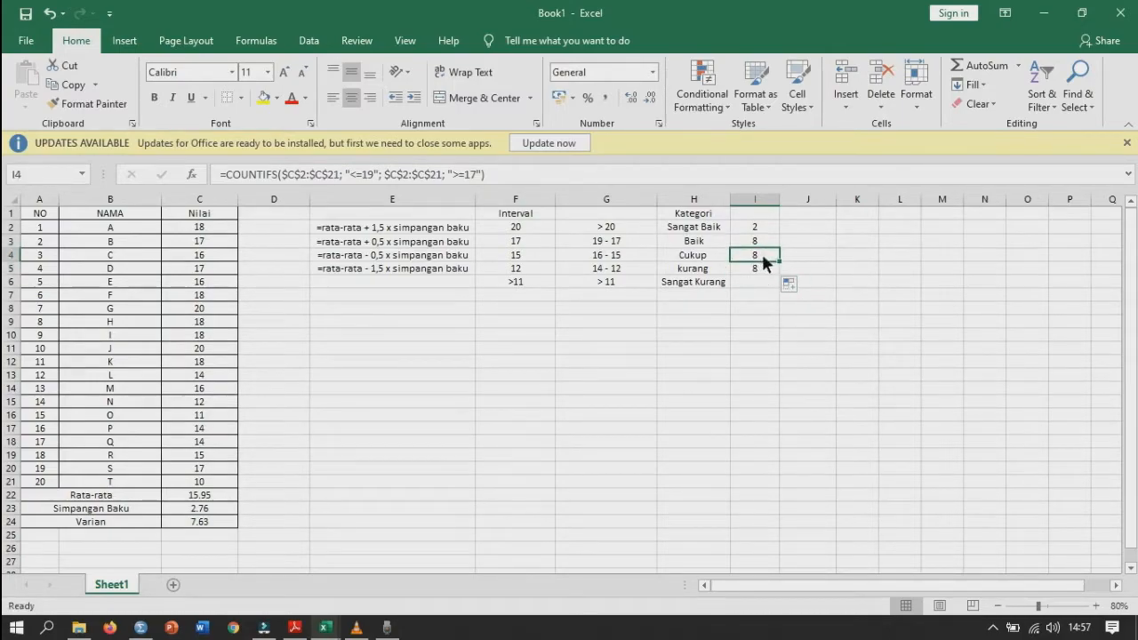
# Step: Change the criteria of the I4 COUNTIFS formula for Cukup to "<=16" and ">=15"
pyautogui.doubleClick(761, 254)
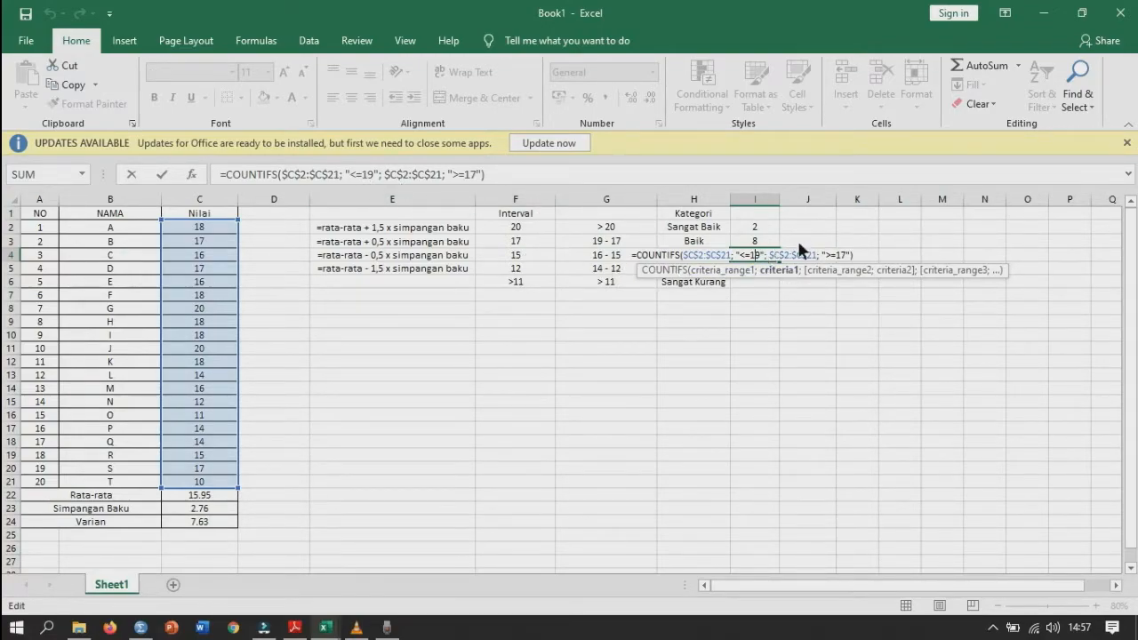
pyautogui.press('BackSpace')
pyautogui.write('6')
pyautogui.press('Right')
pyautogui.press('Right')
pyautogui.press('Right')
pyautogui.press('Right')
pyautogui.press('Right')
pyautogui.press('Right')
pyautogui.press('Right')
pyautogui.press('Right')
pyautogui.press('Right')
pyautogui.press('Right')
pyautogui.press('Right')
pyautogui.press('Right')
pyautogui.press('Right')
pyautogui.press('Right')
pyautogui.press('Right')
pyautogui.press('Right')
pyautogui.press('Right')
pyautogui.press('Right')
pyautogui.press('Right')
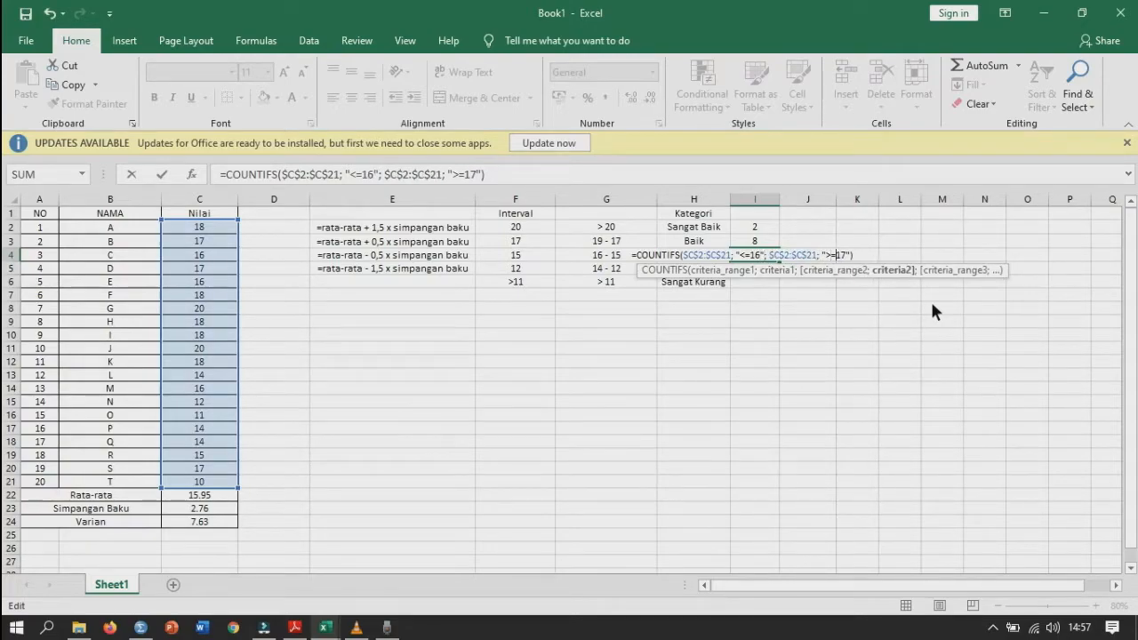
pyautogui.press('Delete')
pyautogui.write('5')
pyautogui.press('Return')
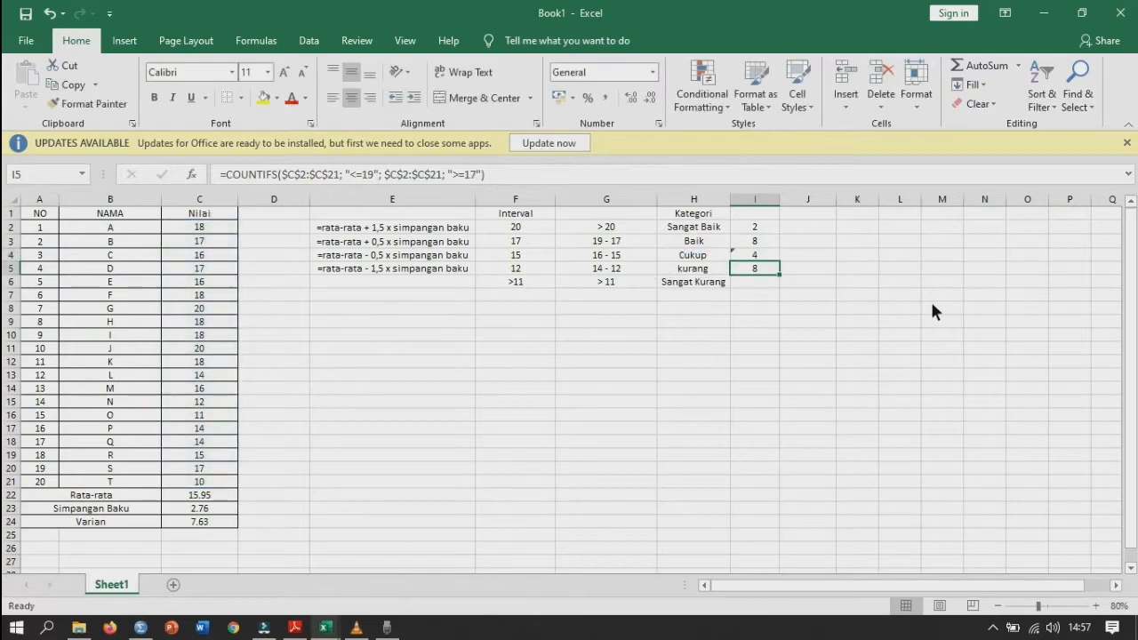
# Step: Change the criteria of the I5 COUNTIFS formula for kurang to "<=14" and ">=12"
pyautogui.doubleClick(762, 266)
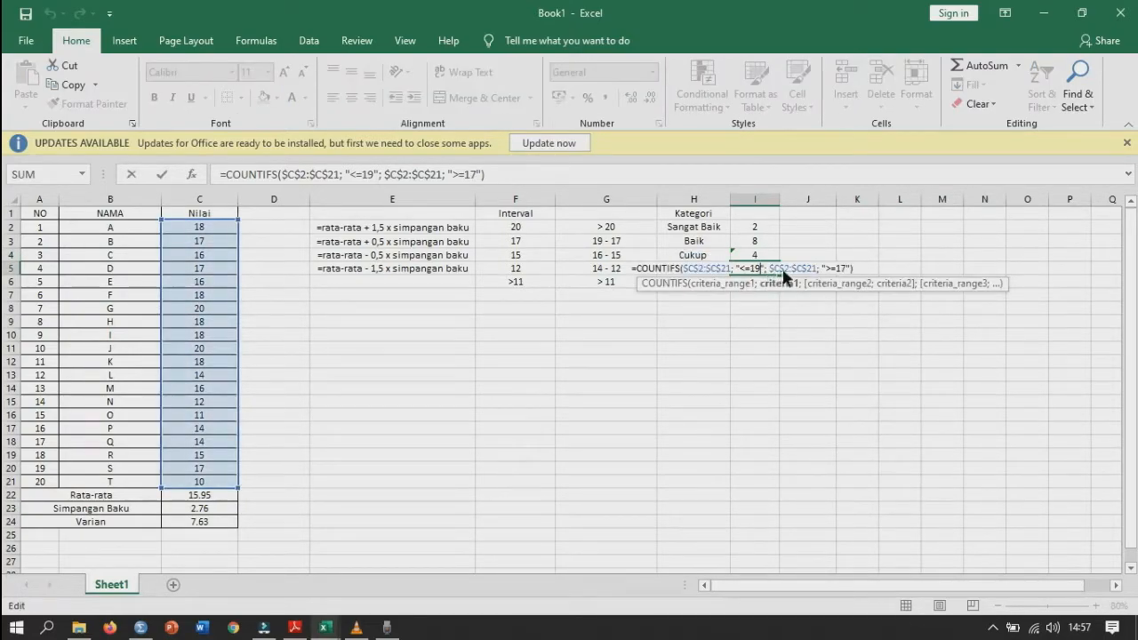
pyautogui.press('BackSpace')
pyautogui.write('4')
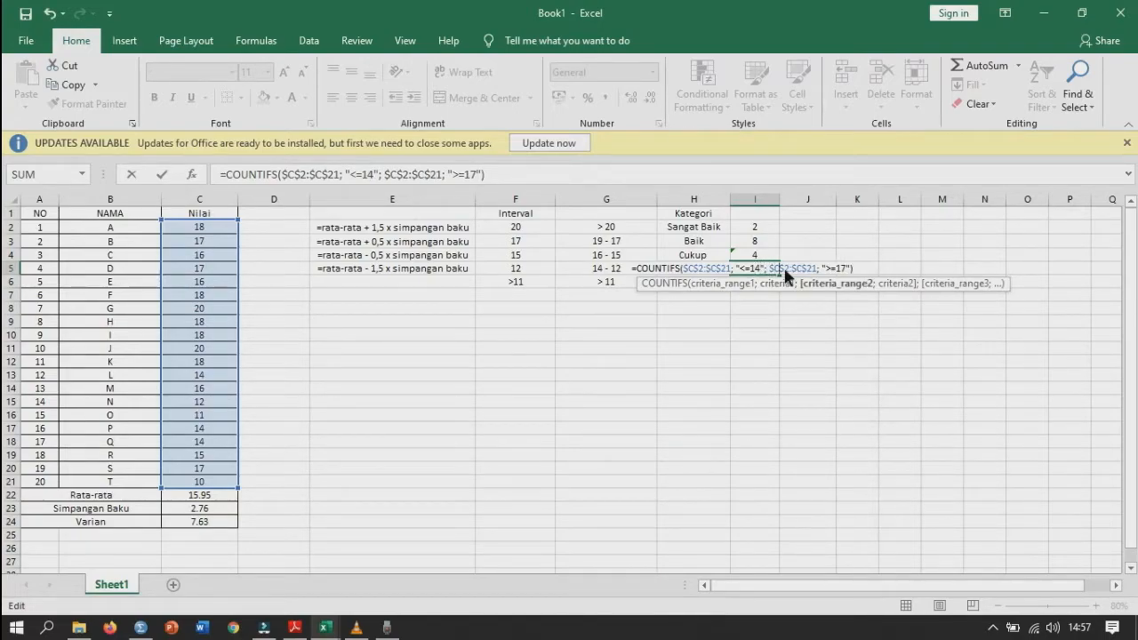
pyautogui.press('Right')
pyautogui.press('Right')
pyautogui.press('Right')
pyautogui.press('Right')
pyautogui.press('Right')
pyautogui.press('Right')
pyautogui.press('Right')
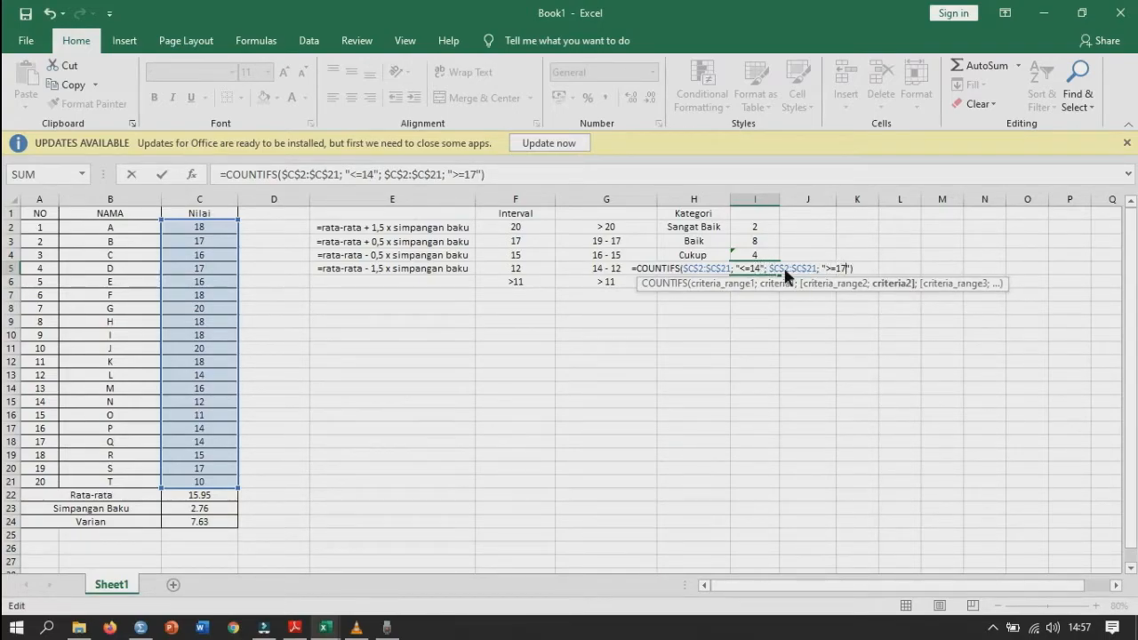
pyautogui.press('BackSpace')
pyautogui.write('2')
pyautogui.press('Return')
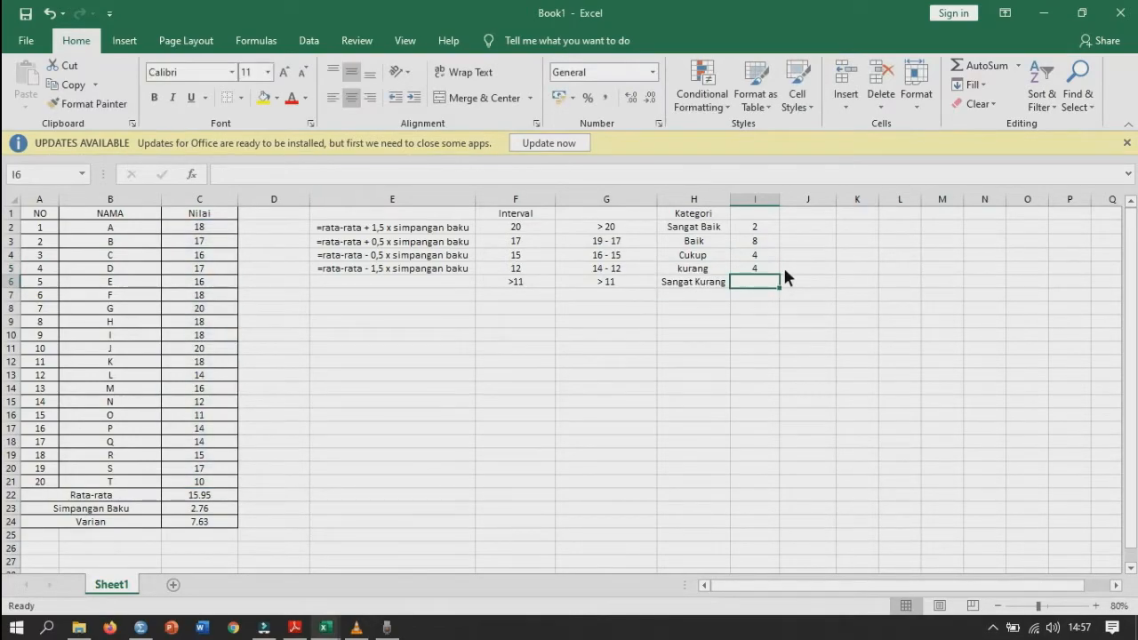
# Step: Copy the COUNTIF formula from I2 into I6 for the Sangat Kurang category
pyautogui.click(761, 214)
pyautogui.click(766, 230)
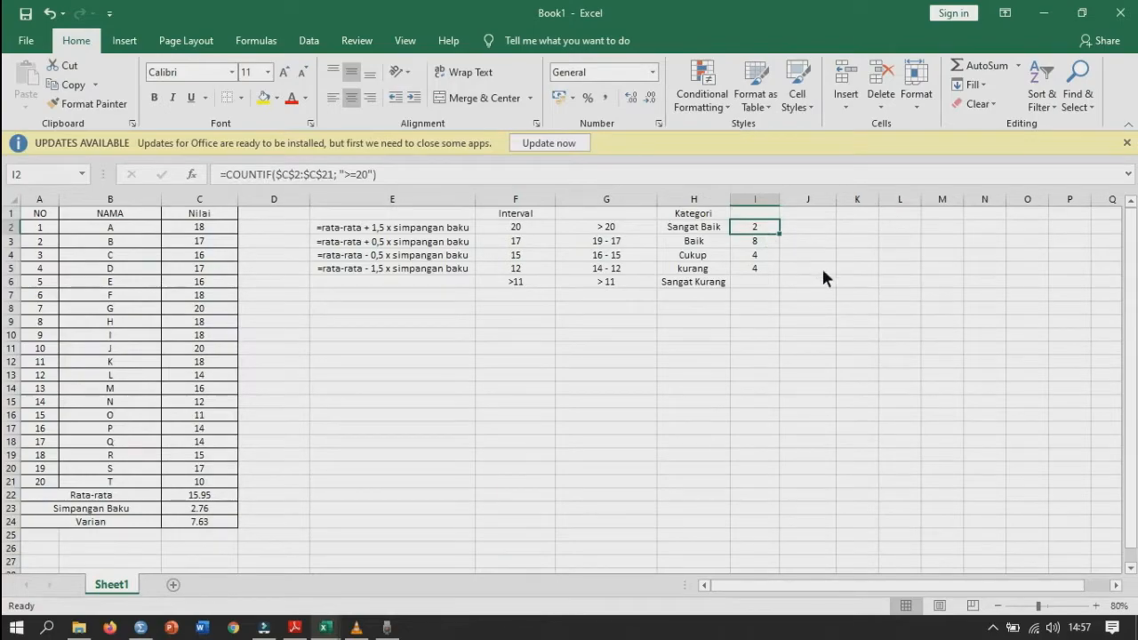
pyautogui.hotkey('ctrl', 'c')
pyautogui.click(778, 285)
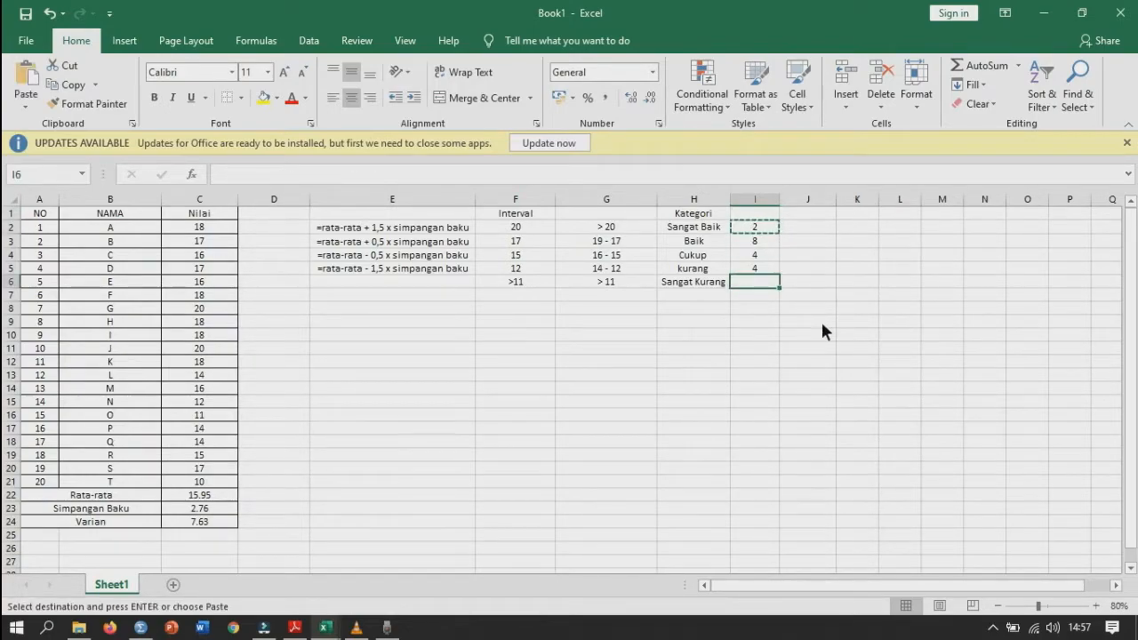
pyautogui.hotkey('ctrl', 'v')
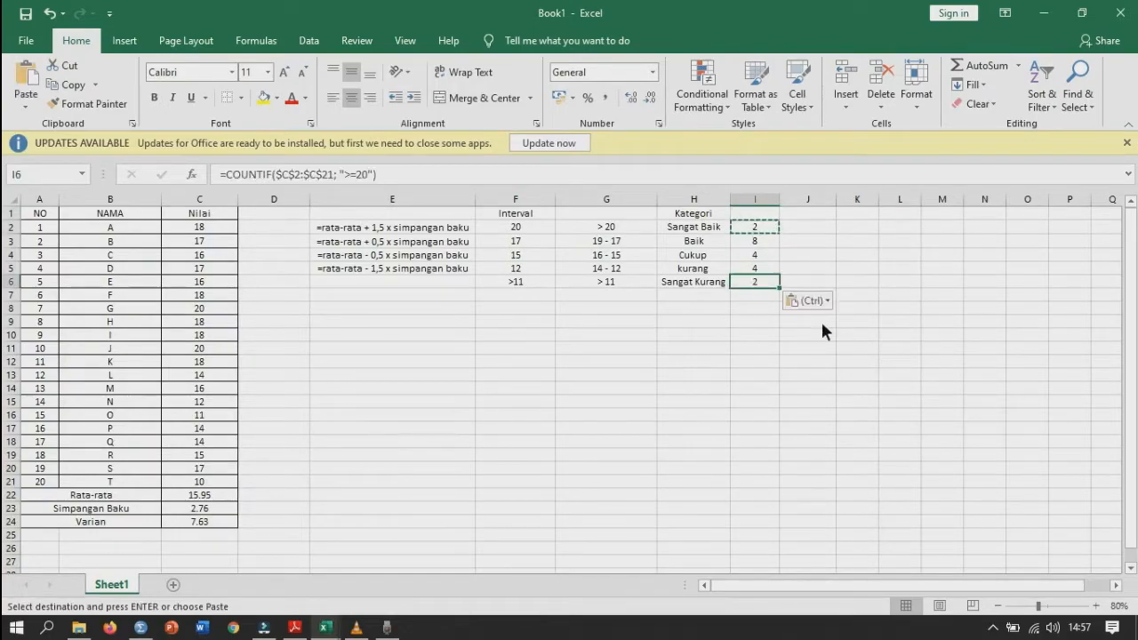
pyautogui.press('Escape')
# Step: Change the criterion of the I6 COUNTIF formula to "<=11"
pyautogui.doubleClick(772, 281)
pyautogui.click(782, 283)
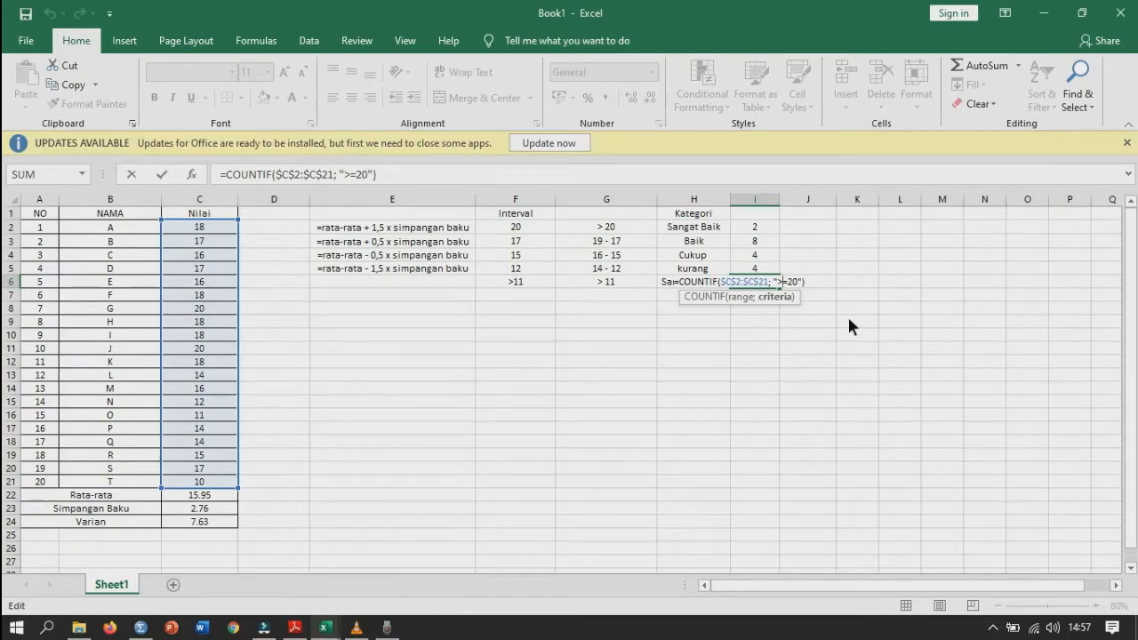
pyautogui.press('BackSpace')
pyautogui.write('<')
pyautogui.press('Right')
pyautogui.press('Right')
pyautogui.press('Right')
pyautogui.press('BackSpace')
pyautogui.press('BackSpace')
pyautogui.write('11')
pyautogui.press('Return')
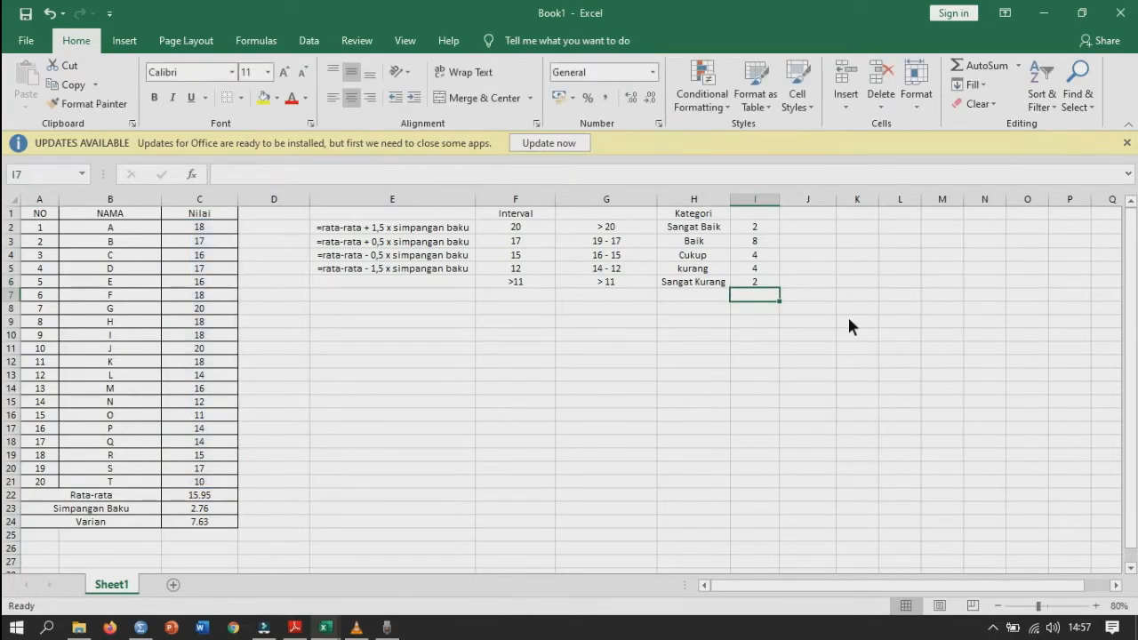
# Step: Correct the Sangat Kurang interval text in G6 to "< 11"
pyautogui.click(613, 282)
pyautogui.doubleClick(612, 281)
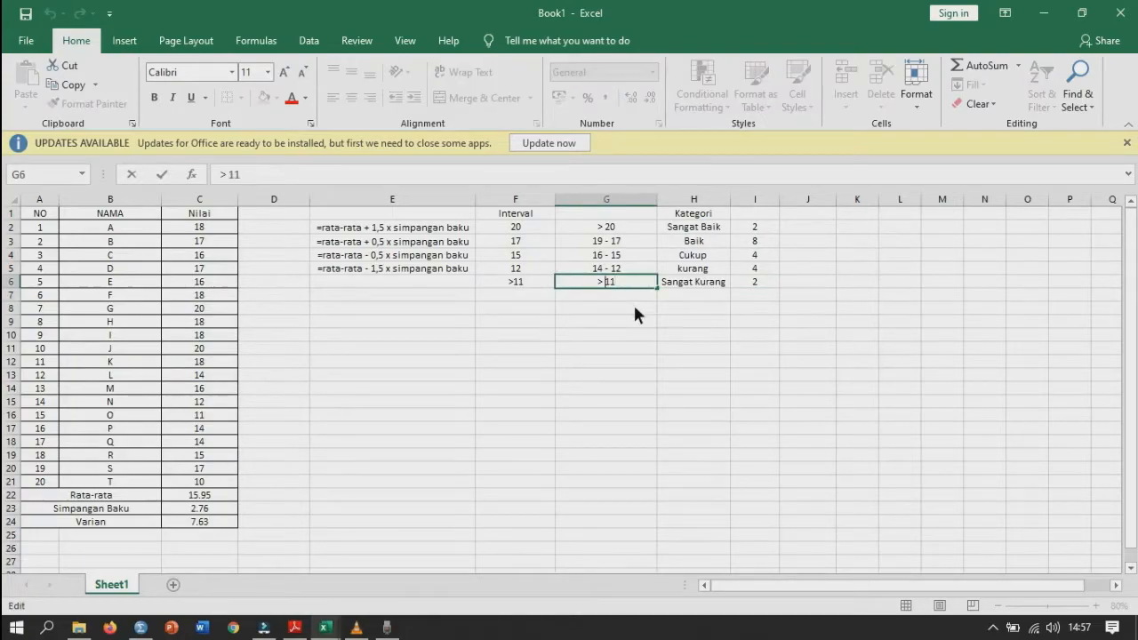
pyautogui.press('BackSpace')
pyautogui.write('<')
pyautogui.press('Return')
# Step: Enter the header "Frekuensi" in I1 above the category counts
pyautogui.click(755, 214)
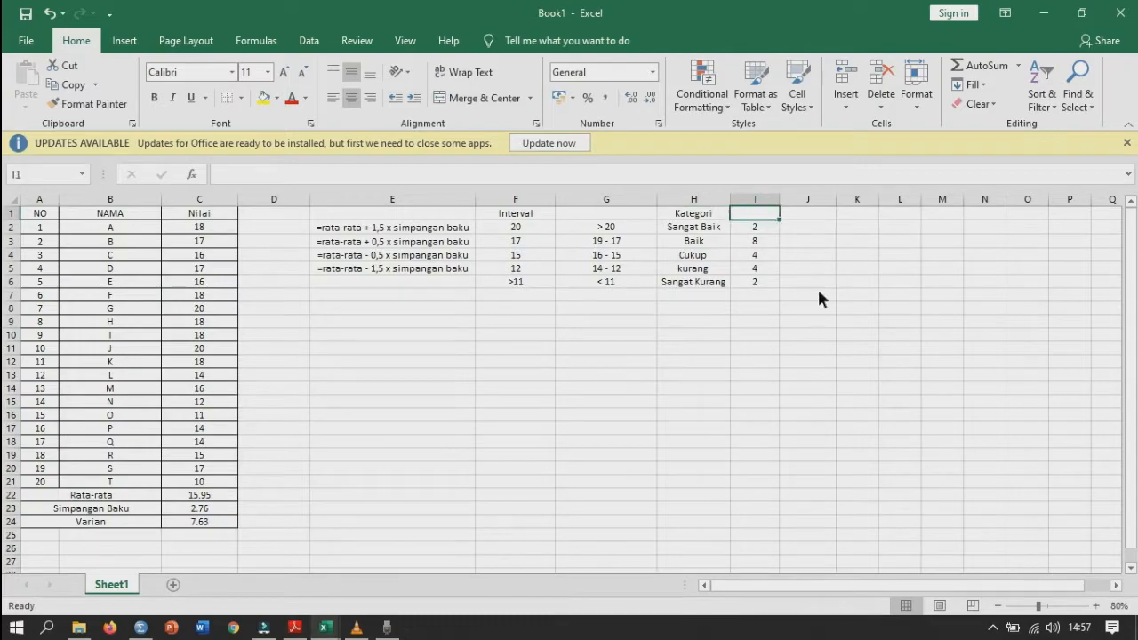
pyautogui.write('Fre')
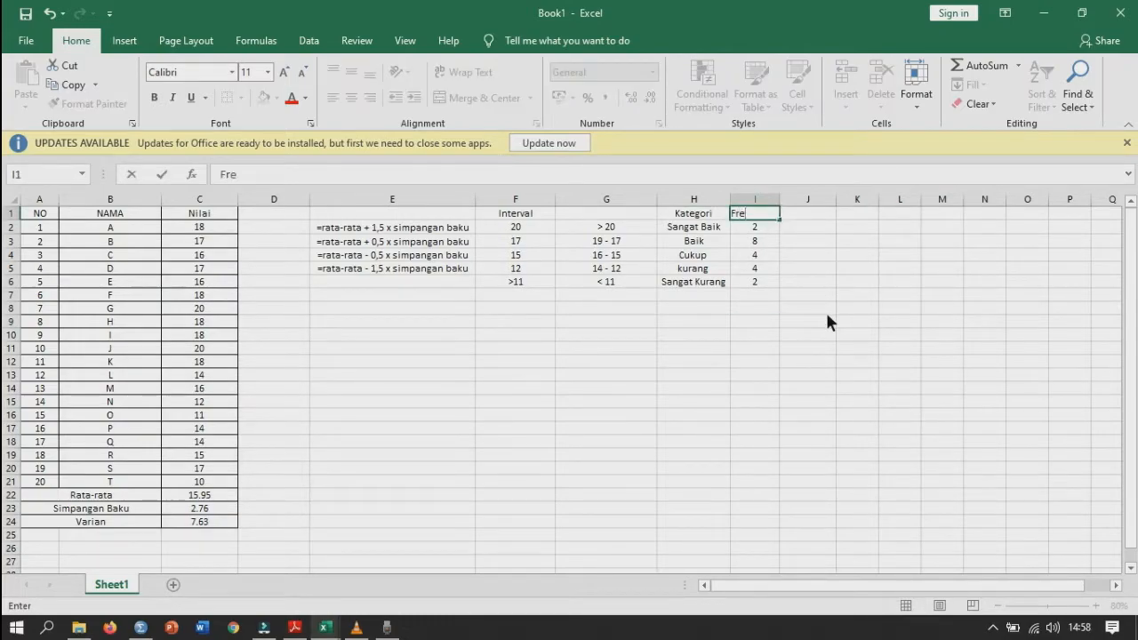
pyautogui.write('kuensi')
pyautogui.press('Return')
pyautogui.press('Up')
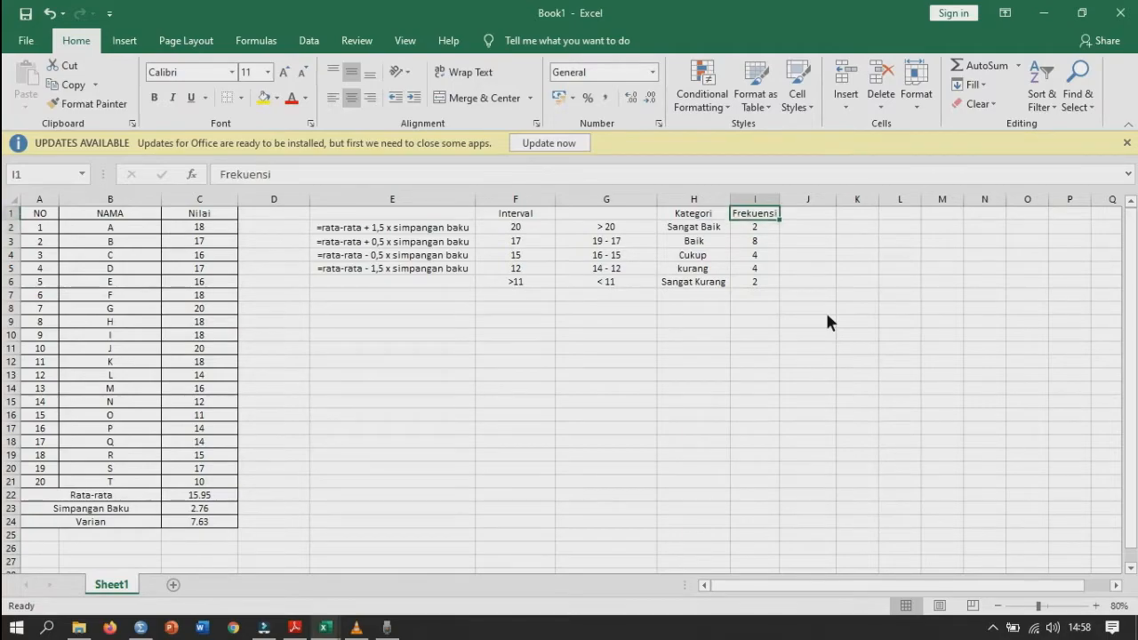
pyautogui.press('Down')
pyautogui.press('Down')
pyautogui.press('Down')
pyautogui.press('Down')
pyautogui.press('Up')
pyautogui.press('Up')
pyautogui.press('Up')
pyautogui.press('Up')
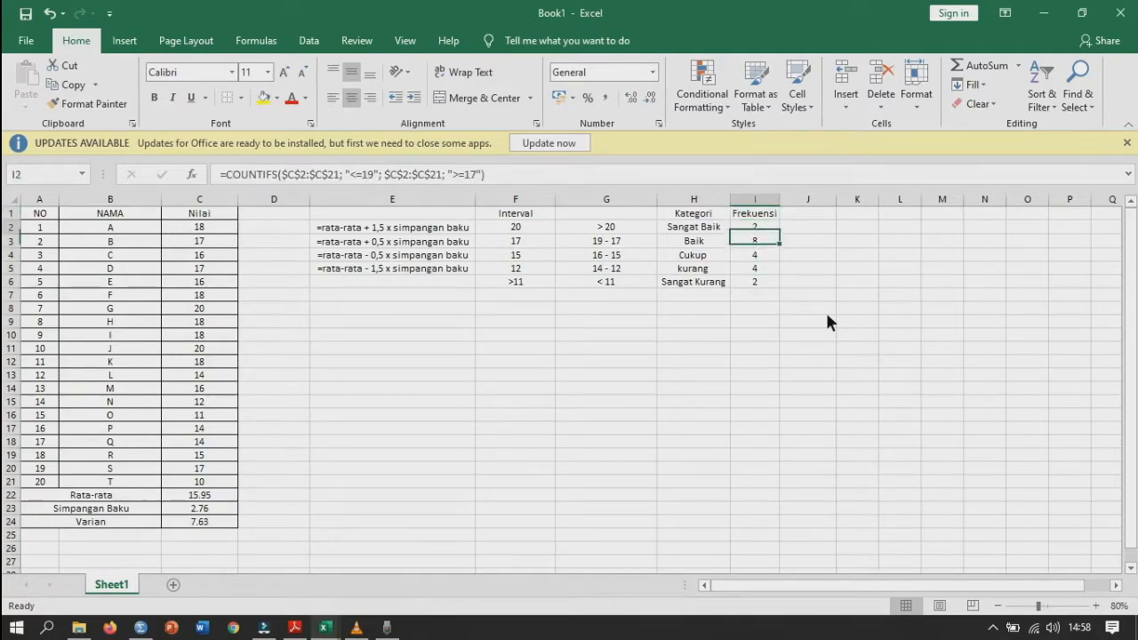
# Step: Enter the header "Persentase" in J1 beside the Frekuensi column
pyautogui.press('Right')
pyautogui.write('pre')
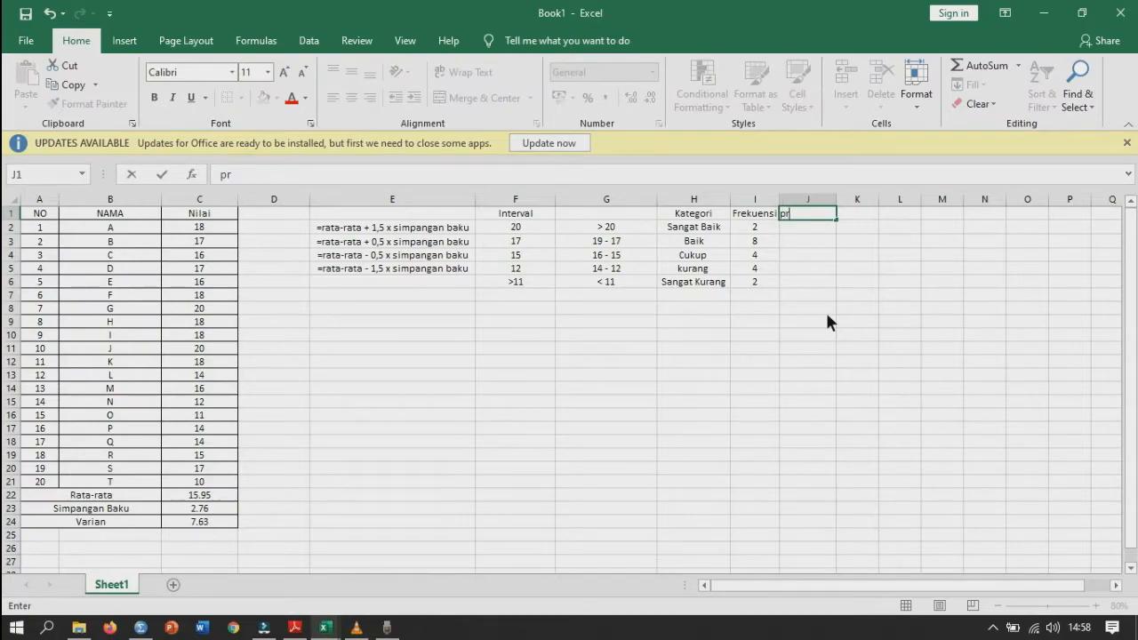
pyautogui.press('BackSpace')
pyautogui.press('BackSpace')
pyautogui.press('BackSpace')
pyautogui.write('Persentase')
pyautogui.press('Return')
pyautogui.press('Down')
pyautogui.press('Up')
pyautogui.press('Down')
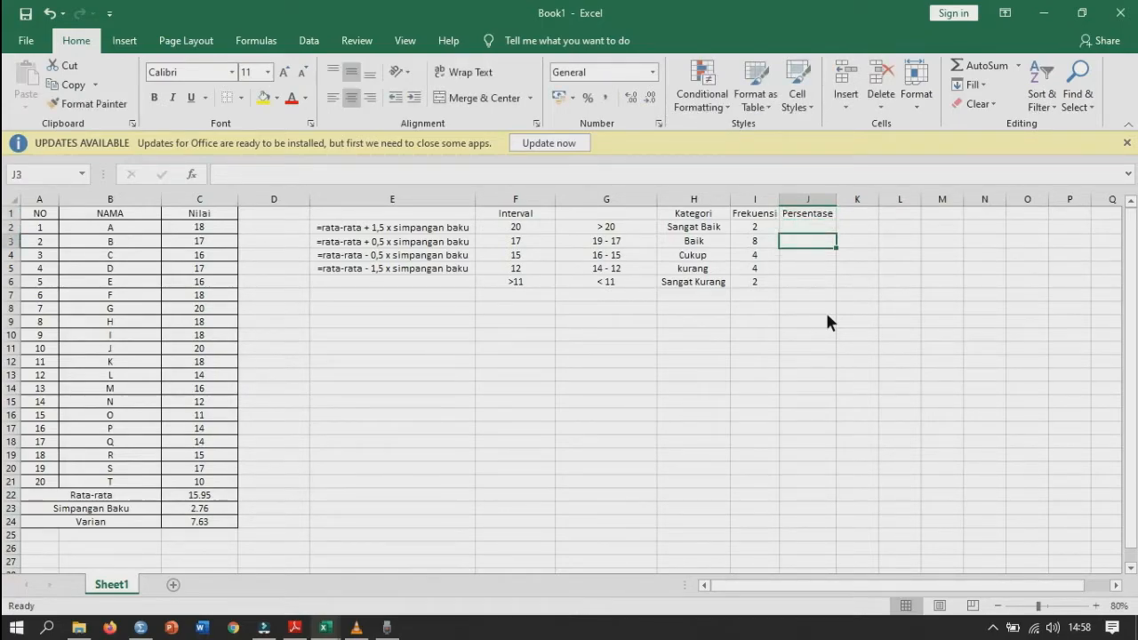
pyautogui.press('Up')
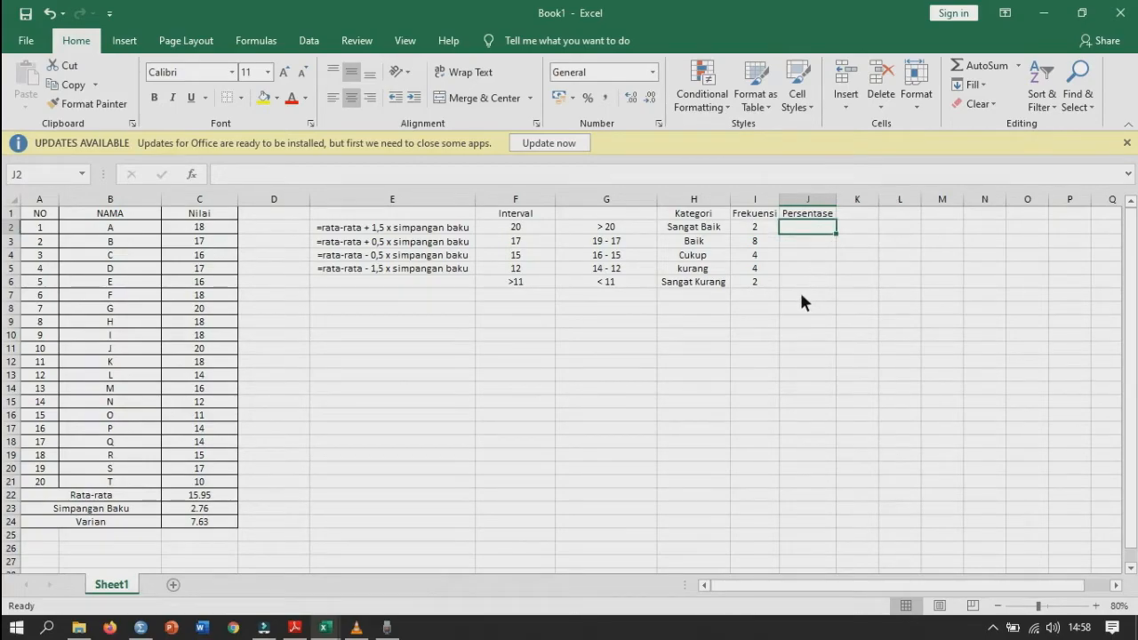
# Step: Total the category frequencies in I7 with =SUM(I2:I6)
pyautogui.click(772, 299)
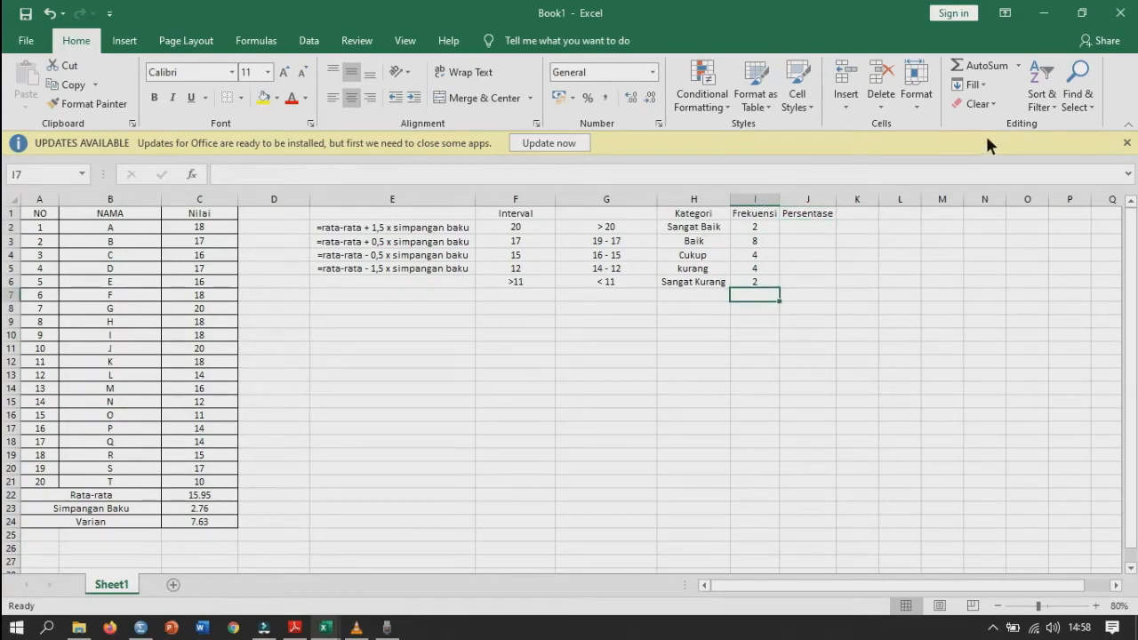
pyautogui.click(1025, 68)
pyautogui.click(1003, 85)
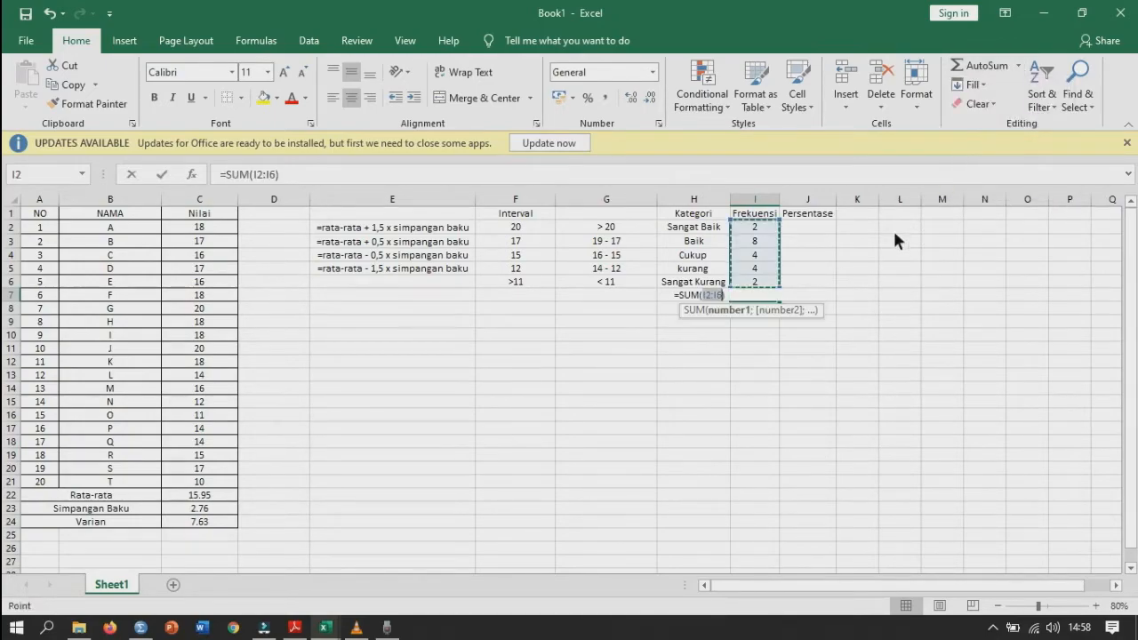
pyautogui.click(764, 296)
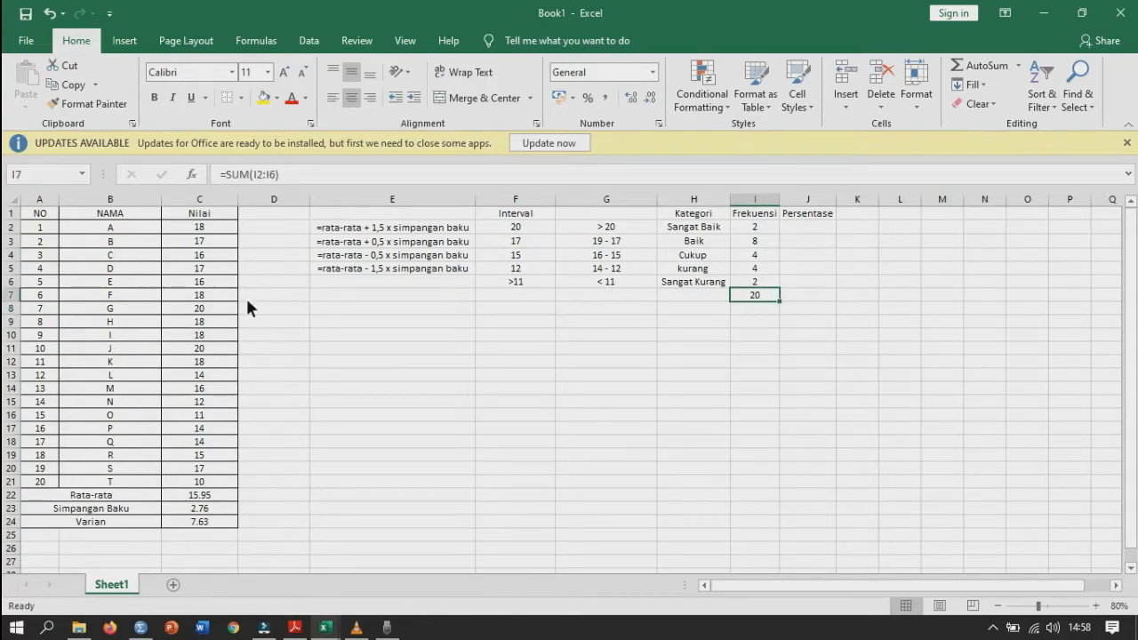
# Step: Calculate the Sangat Baik percentage in J2 with =I2/$I$7
pyautogui.click(807, 227)
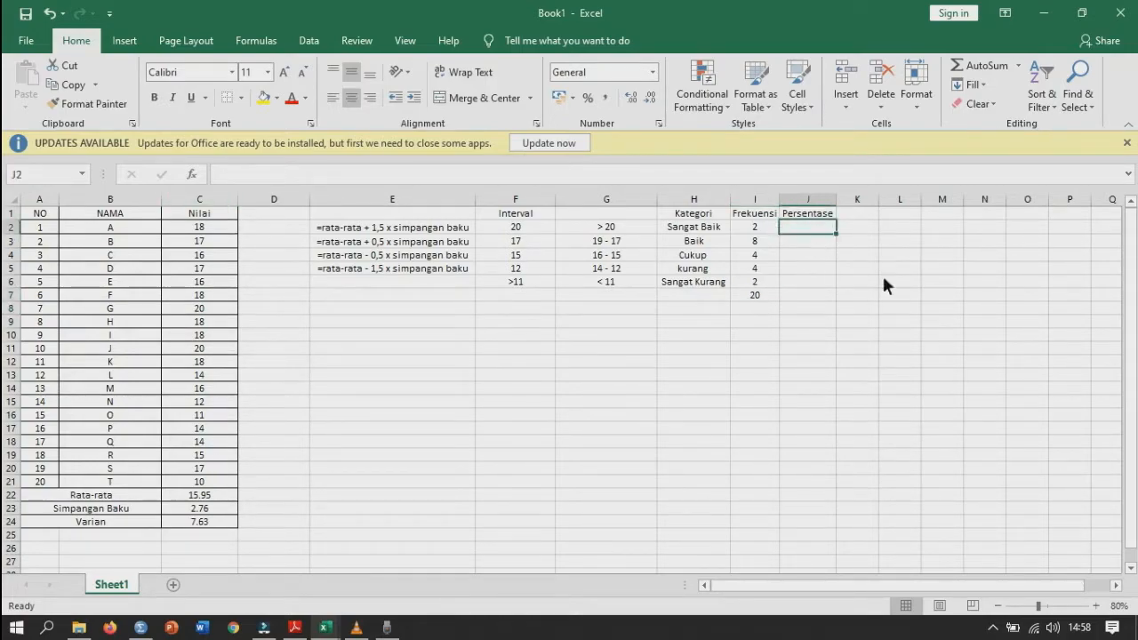
pyautogui.write('=')
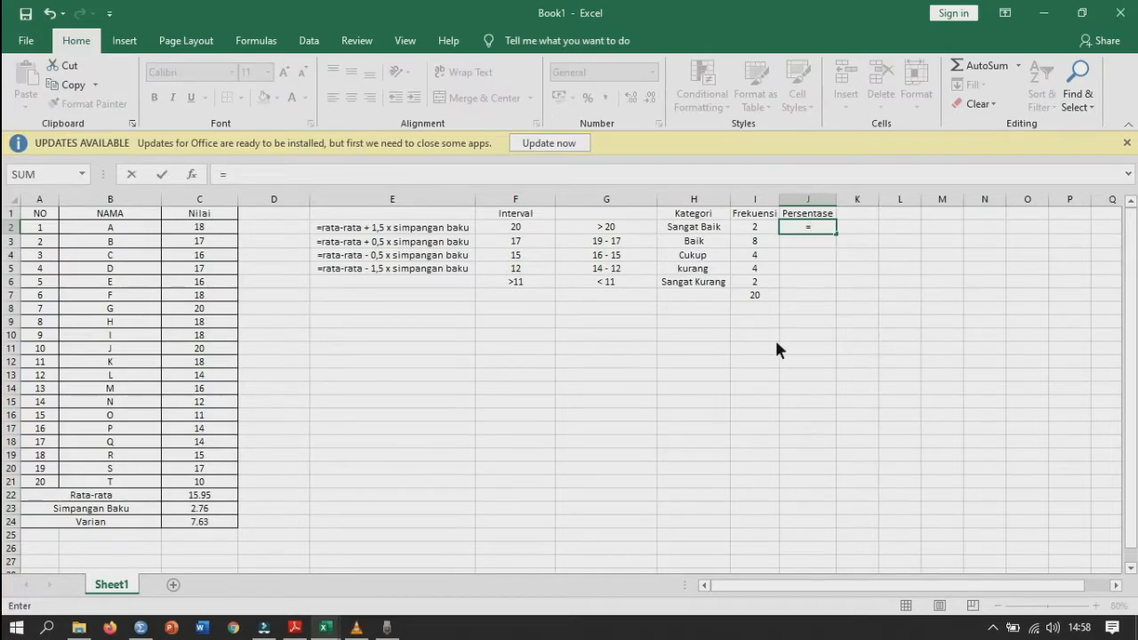
pyautogui.click(763, 226)
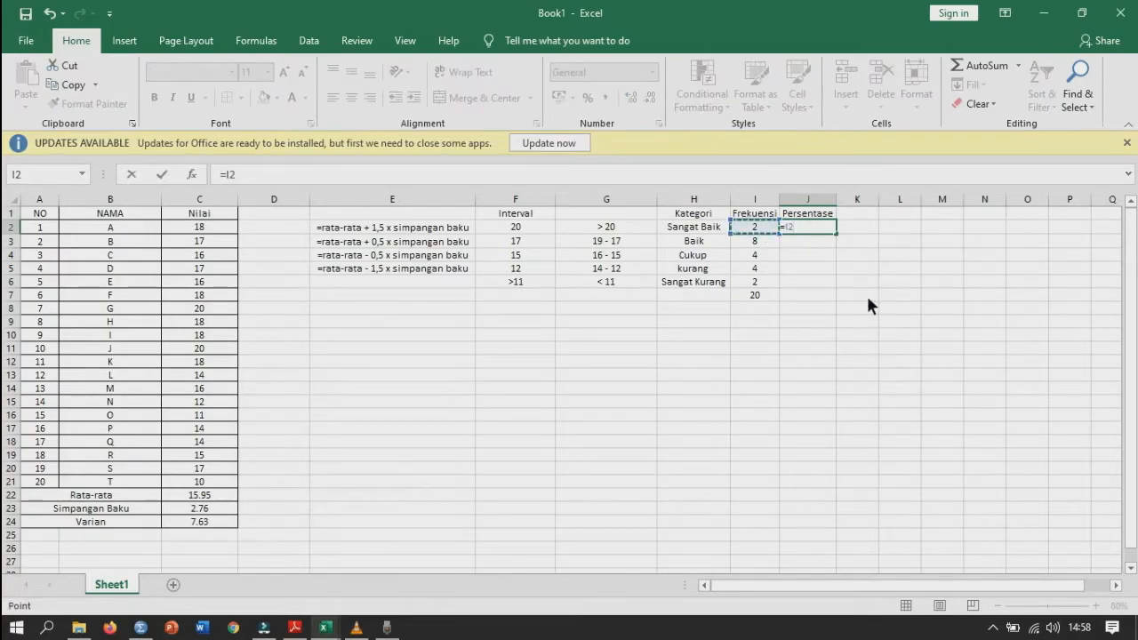
pyautogui.write('/')
pyautogui.click(757, 294)
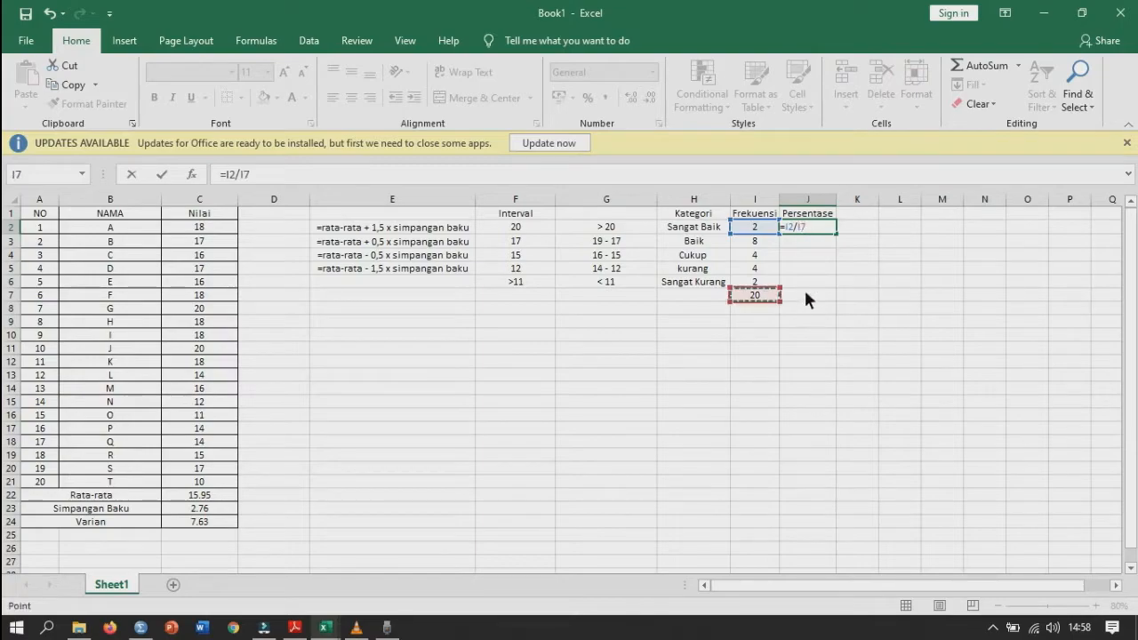
pyautogui.click(803, 226)
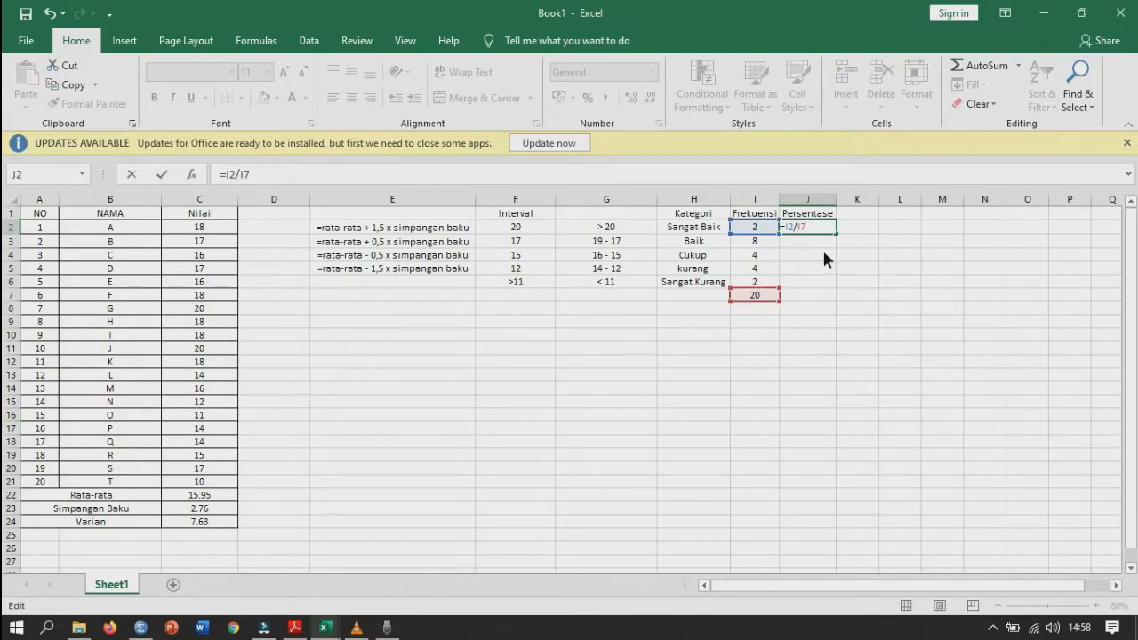
pyautogui.write('$I$')
pyautogui.press('Return')
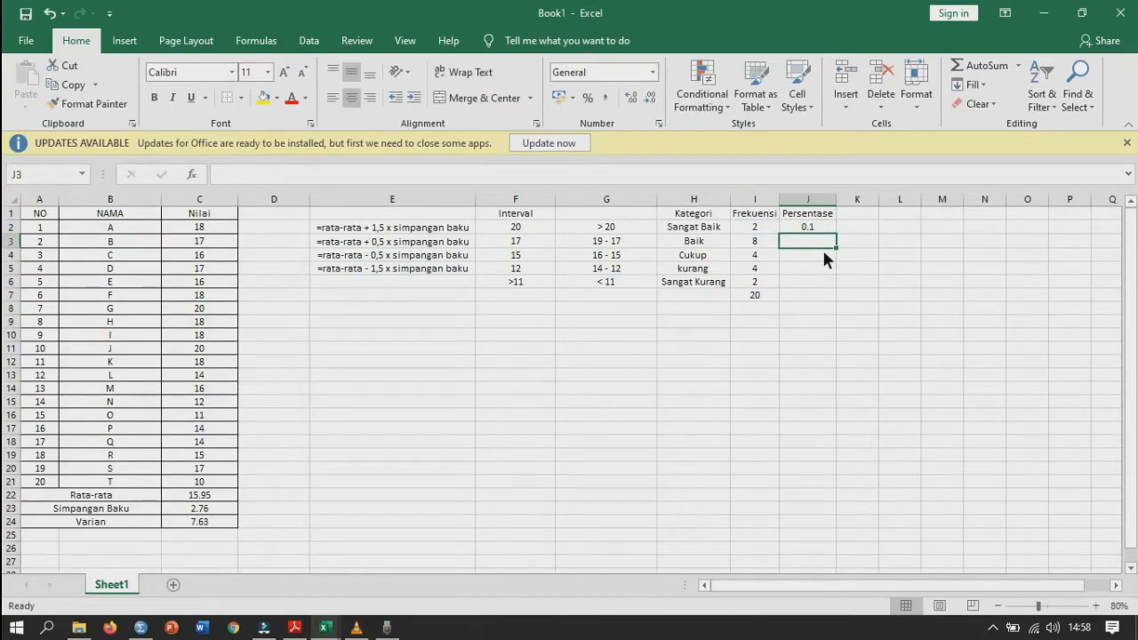
# Step: Fill the percentage formula from J2 down to J6 and extend the I7 total formula into J7
pyautogui.press('Up')
pyautogui.moveTo(837, 233); pyautogui.dragTo(853, 285)
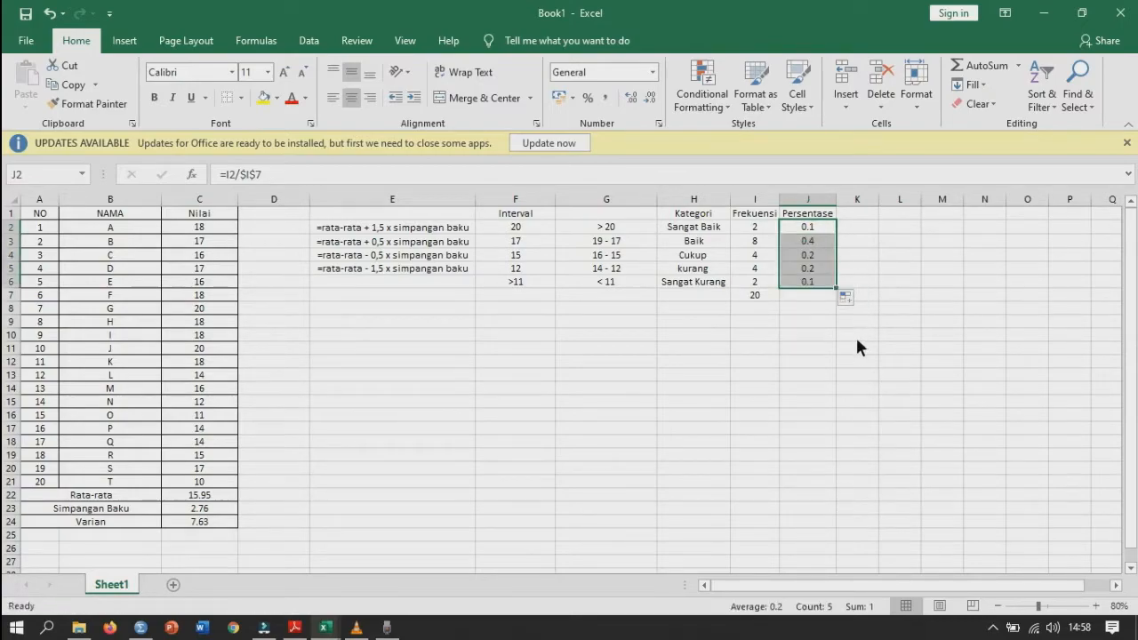
pyautogui.click(775, 295)
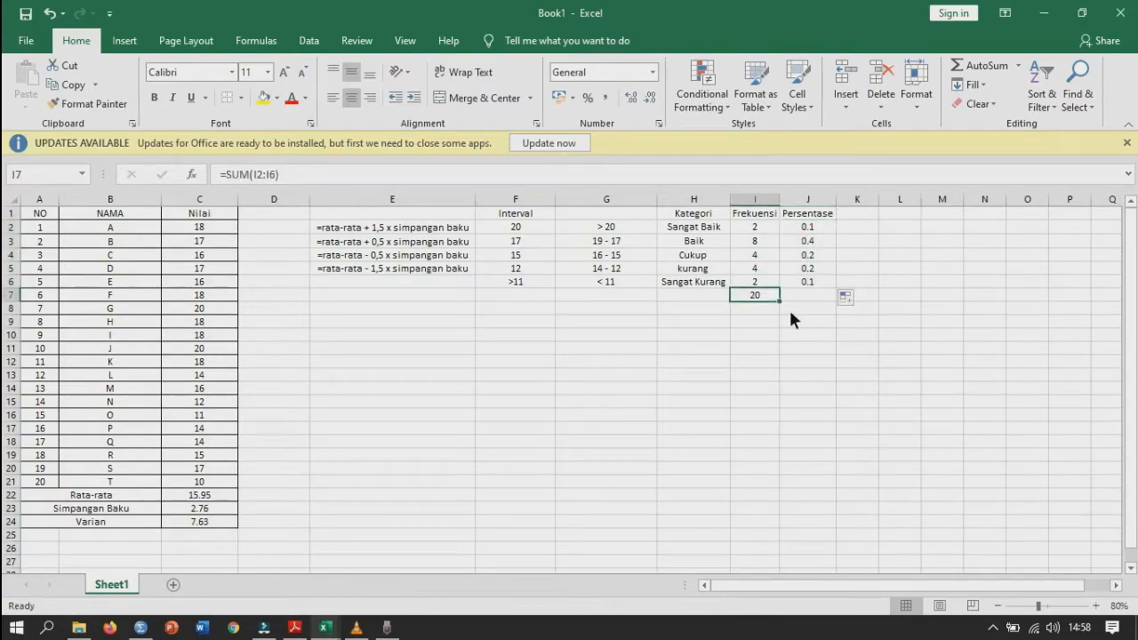
pyautogui.moveTo(784, 298); pyautogui.dragTo(819, 319)
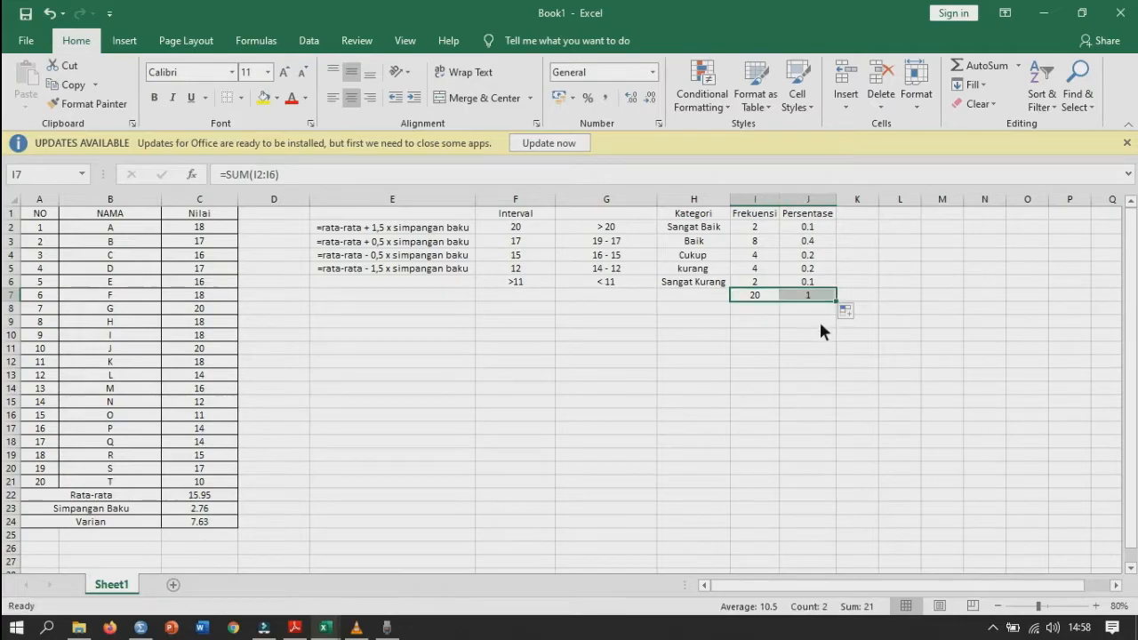
# Step: Format the Persentase values in J2:J7 as Percentage with 0 decimal places
pyautogui.click(826, 297)
pyautogui.moveTo(816, 230); pyautogui.dragTo(826, 292)
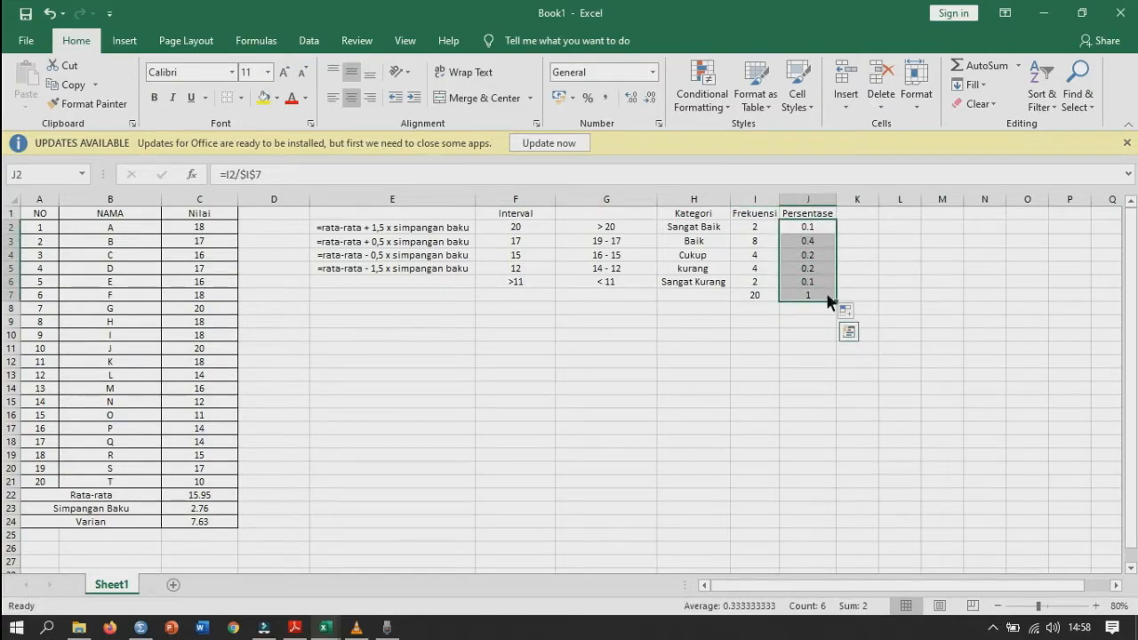
pyautogui.rightClick(826, 292)
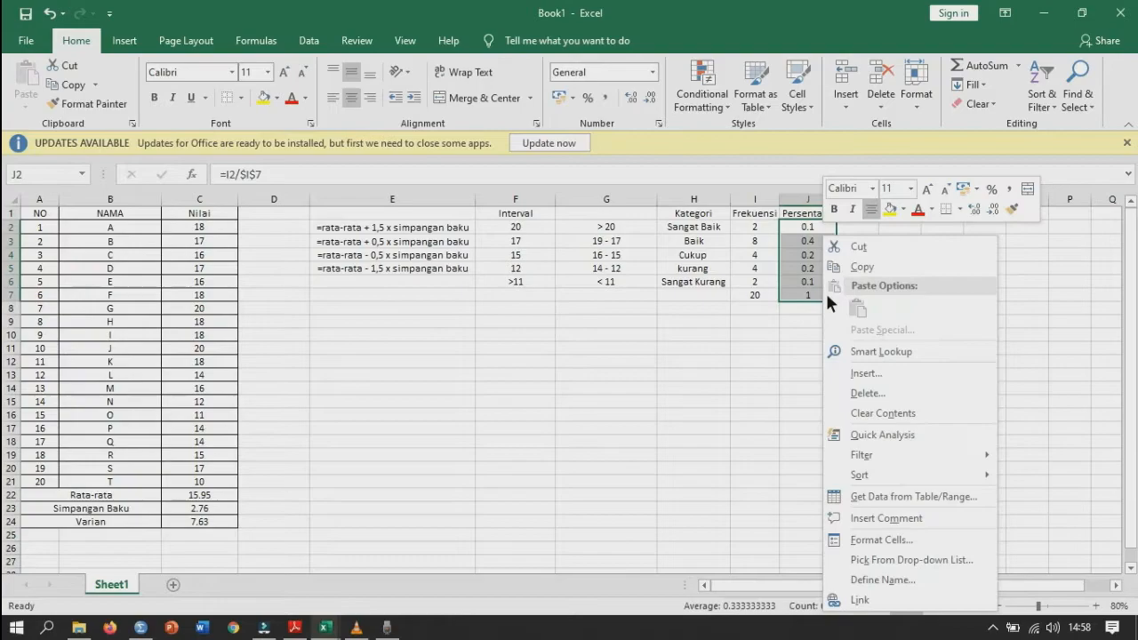
pyautogui.click(897, 541)
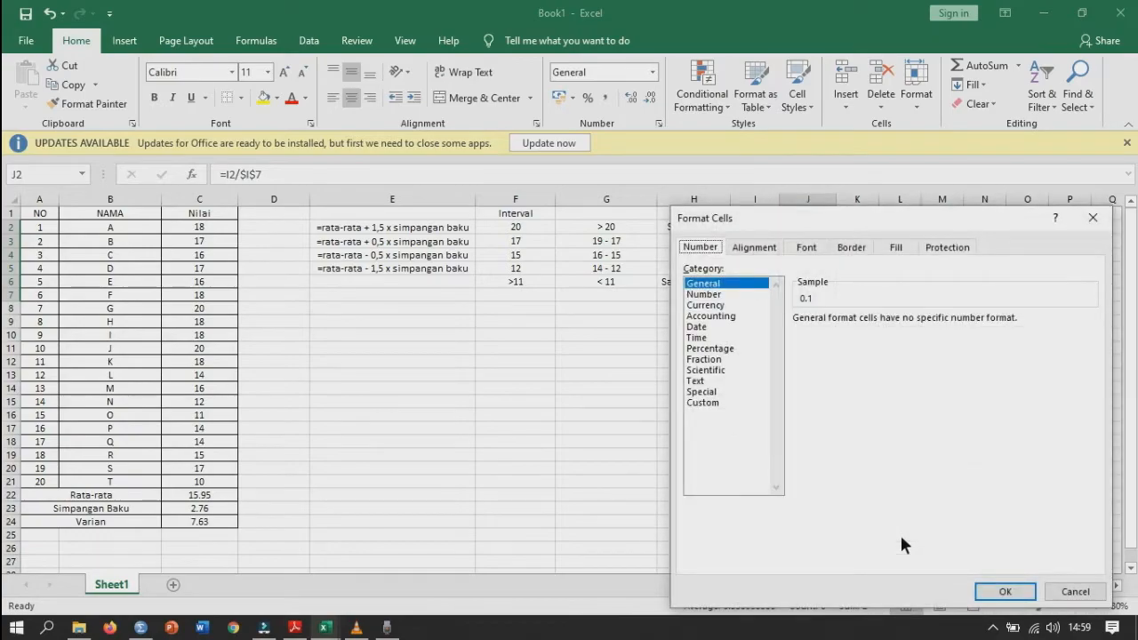
pyautogui.click(729, 349)
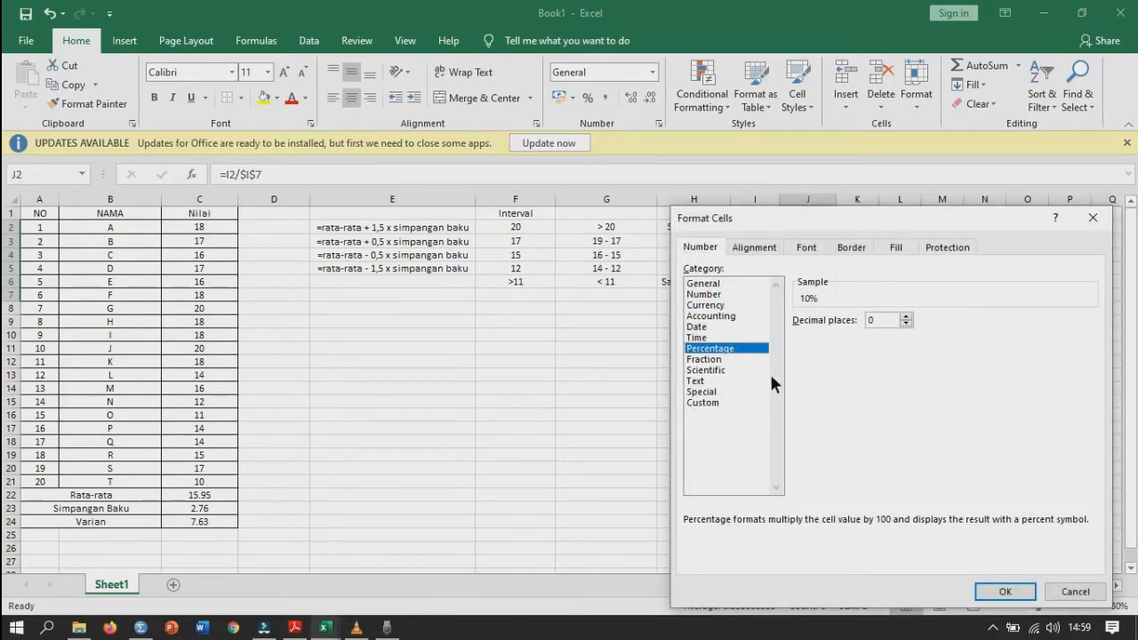
pyautogui.click(1006, 592)
pyautogui.click(930, 390)
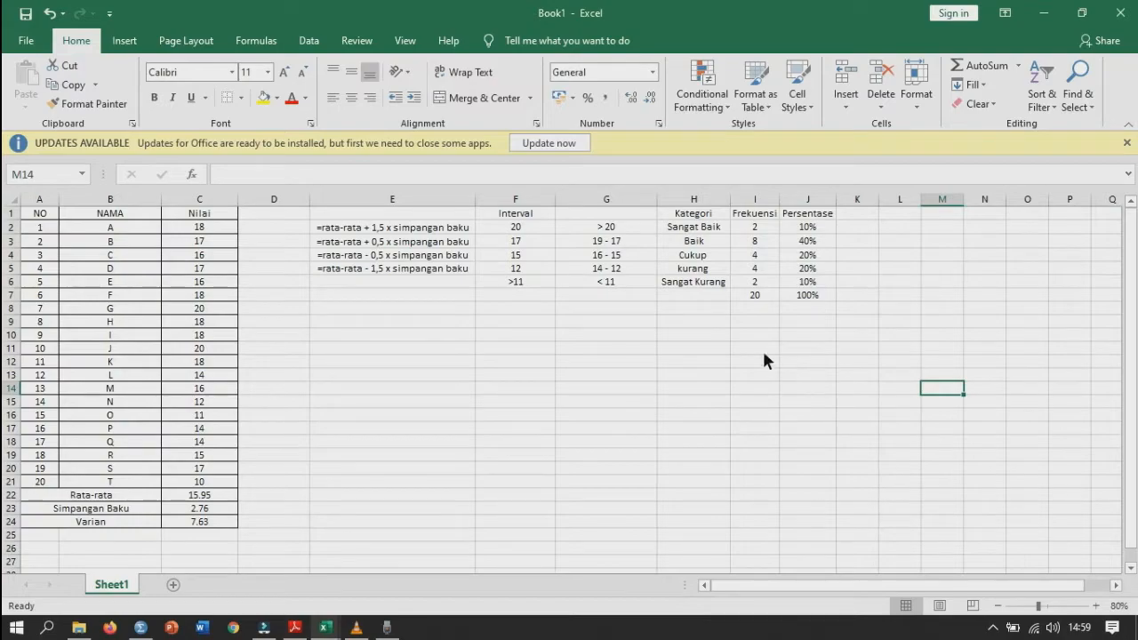
# Step: Apply all borders to the interval and category table in F1:J7
pyautogui.moveTo(534, 215); pyautogui.dragTo(806, 296)
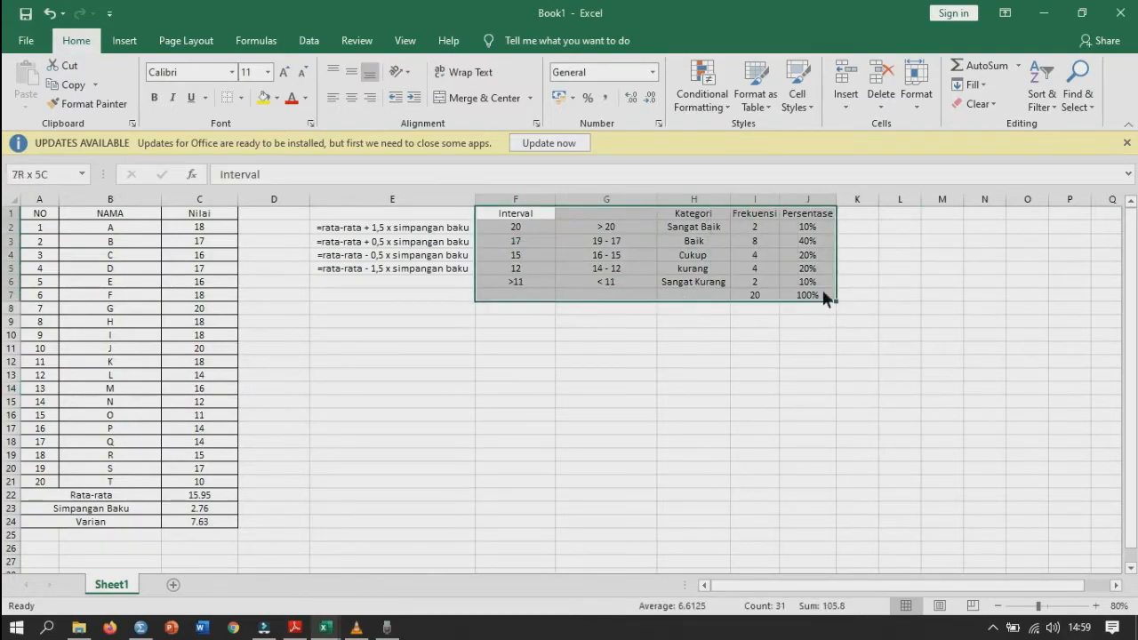
pyautogui.click(242, 97)
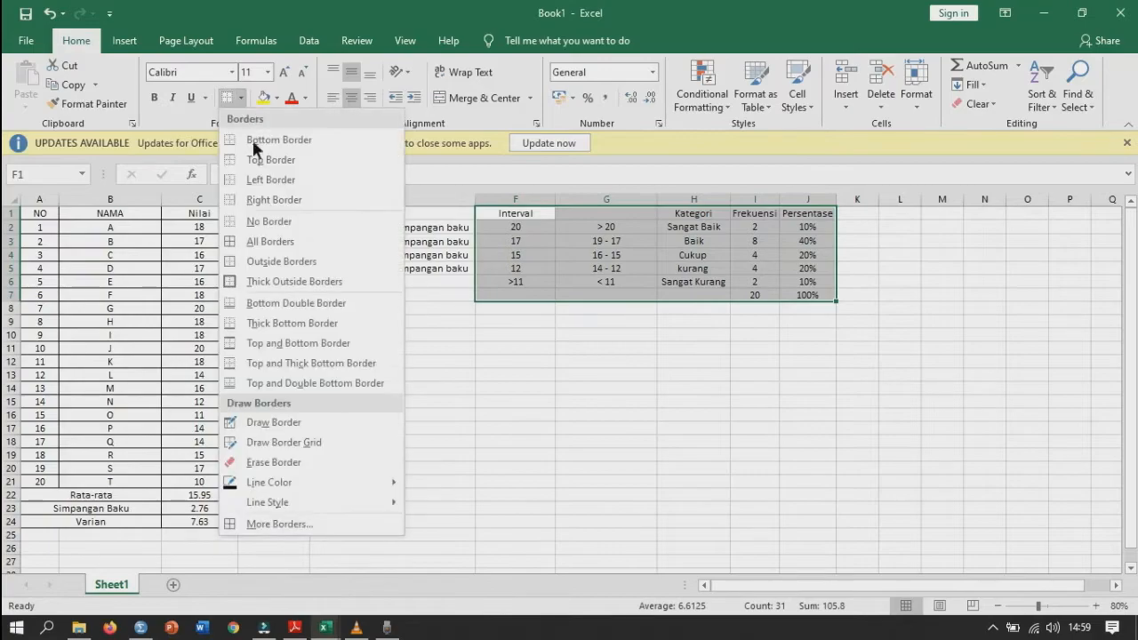
pyautogui.click(275, 241)
pyautogui.click(755, 374)
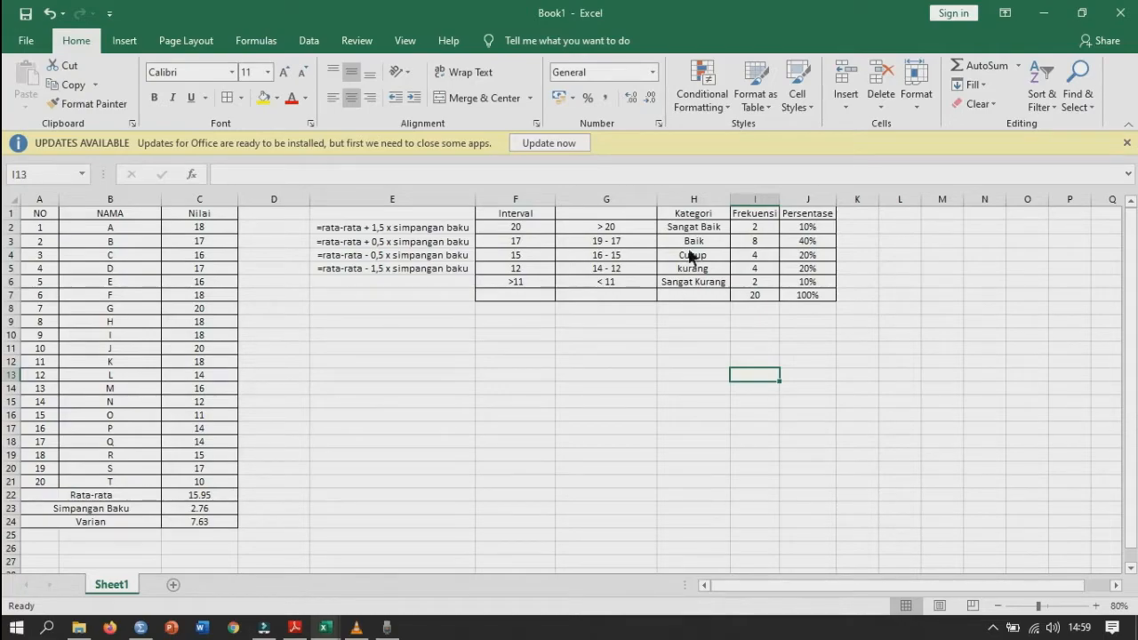
# Step: Insert a 2-D clustered column chart of the category frequencies in H2:I6 and place it below the table
pyautogui.moveTo(703, 229); pyautogui.dragTo(768, 281)
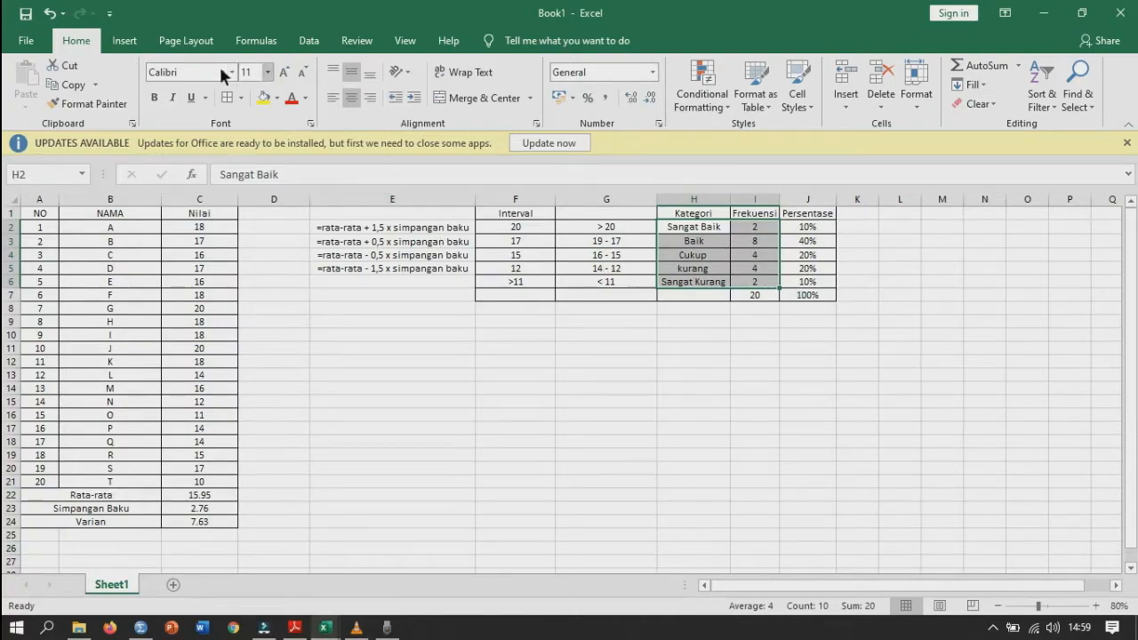
pyautogui.click(133, 46)
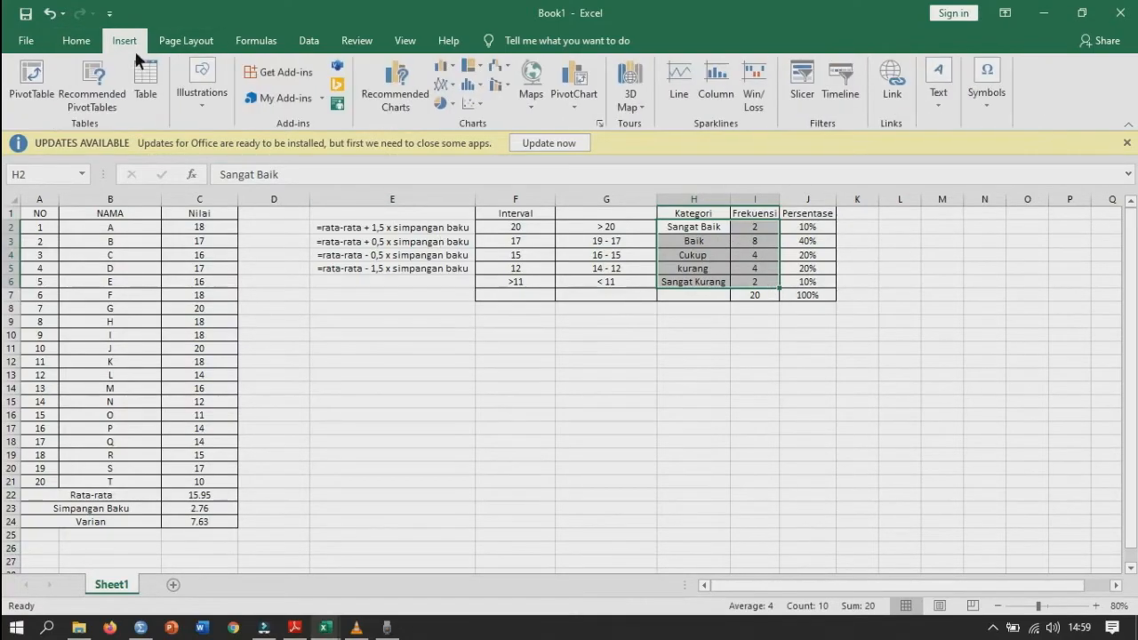
pyautogui.click(445, 67)
pyautogui.click(456, 118)
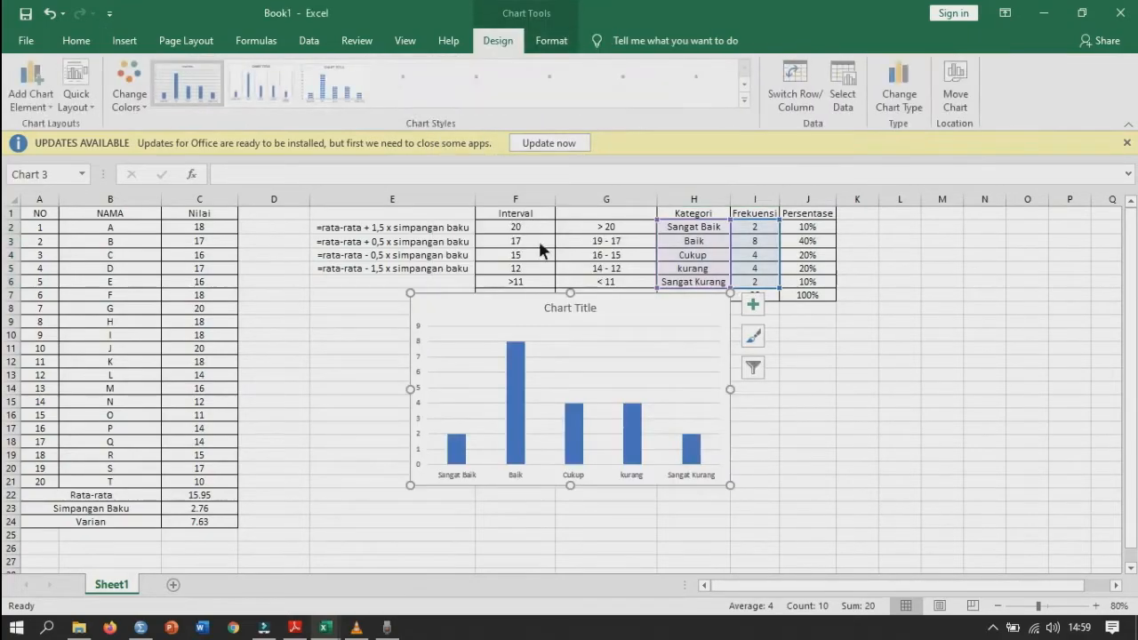
pyautogui.moveTo(538, 301); pyautogui.dragTo(470, 331)
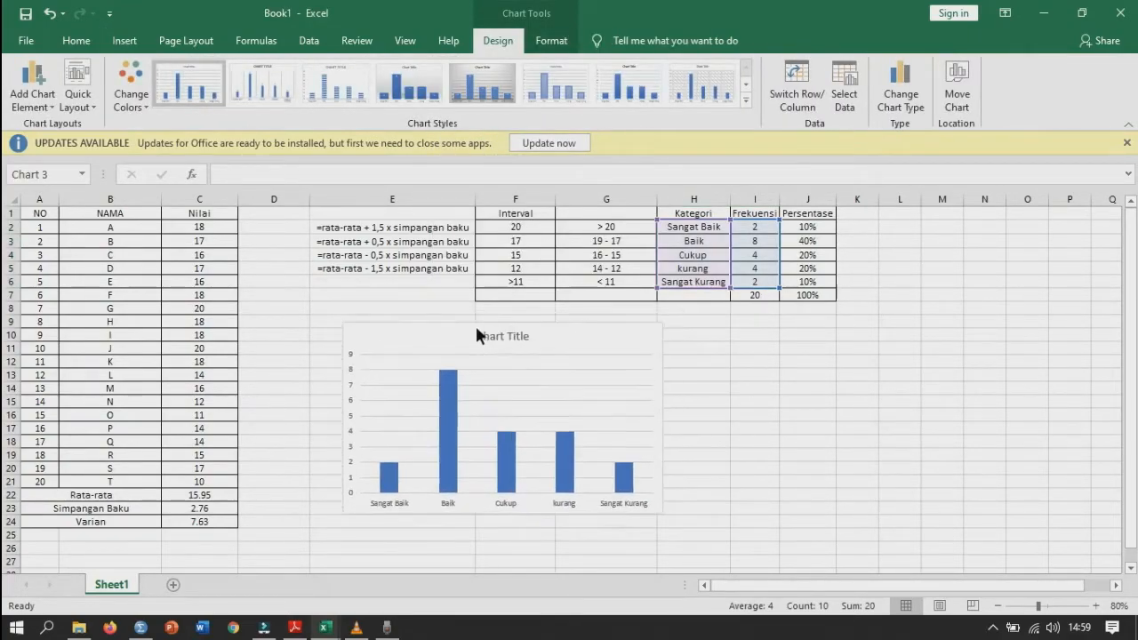
# Step: Change the title of the frequency chart to "Frekuensi"
pyautogui.click(505, 340)
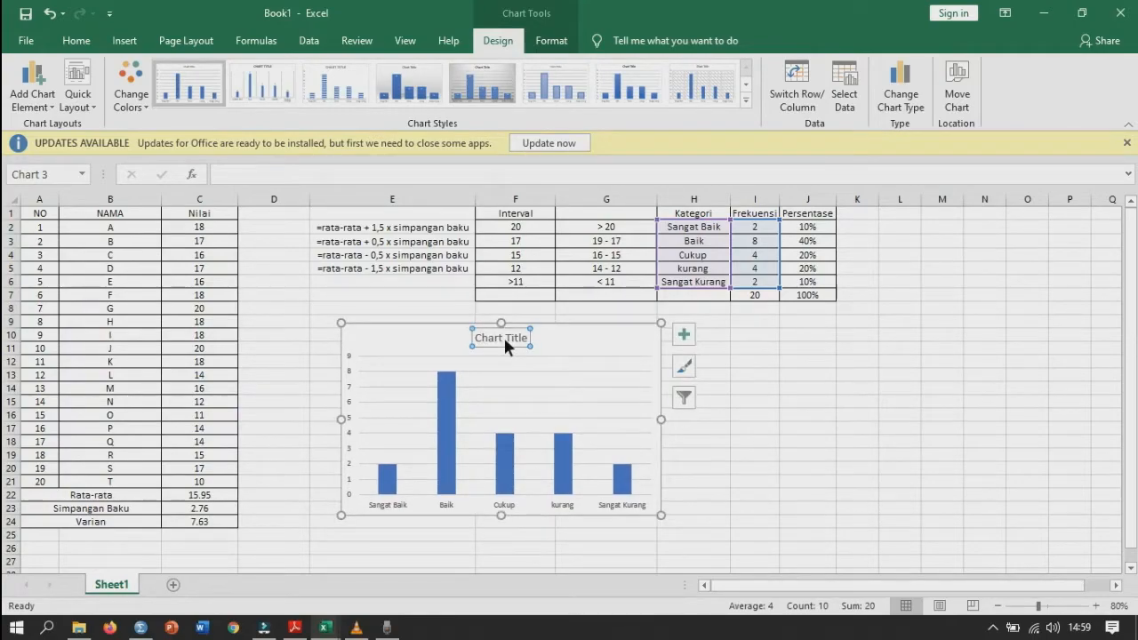
pyautogui.moveTo(518, 342); pyautogui.dragTo(485, 345)
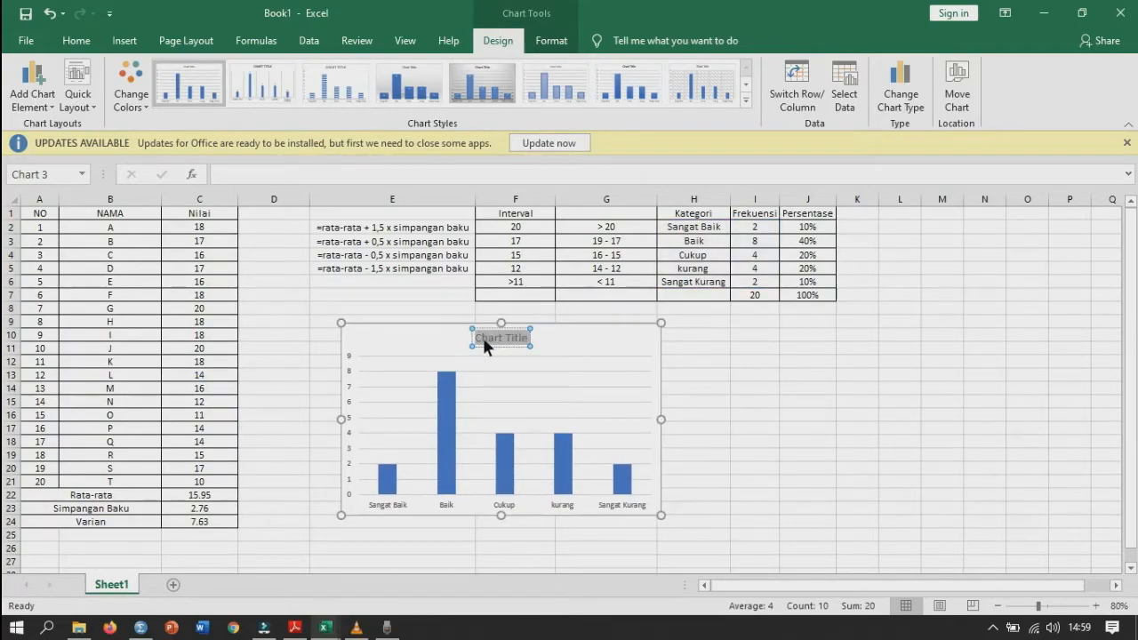
pyautogui.write('Frekuensi')
pyautogui.click(541, 347)
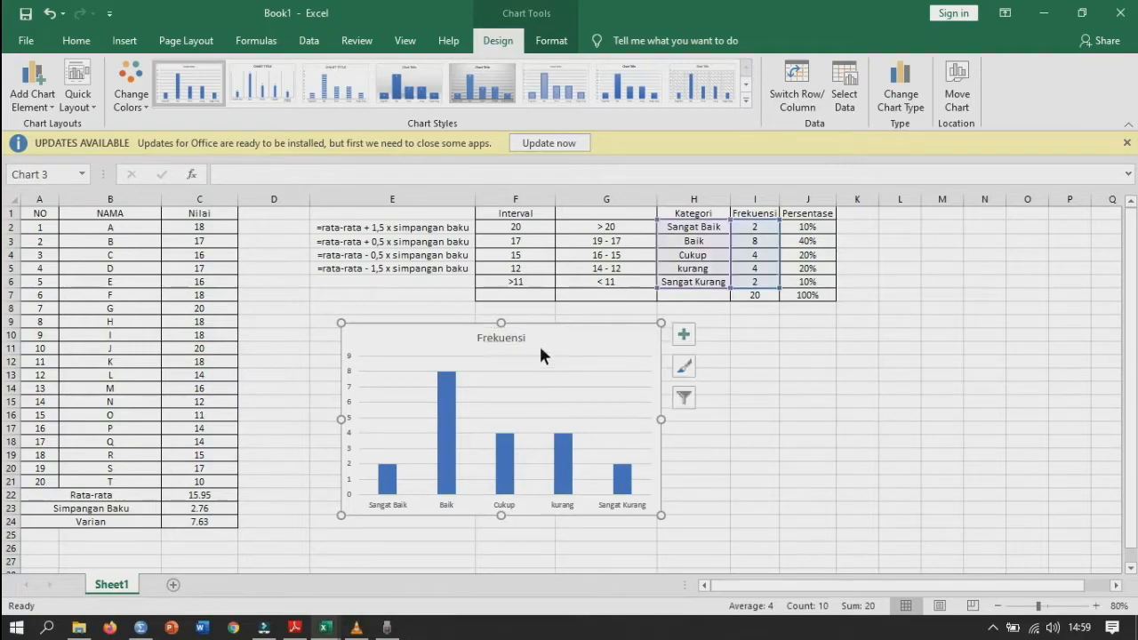
# Step: Add data labels to the Frekuensi chart by applying the second chart style and returning to the first, and shift the chart slightly up and left
pyautogui.click(269, 82)
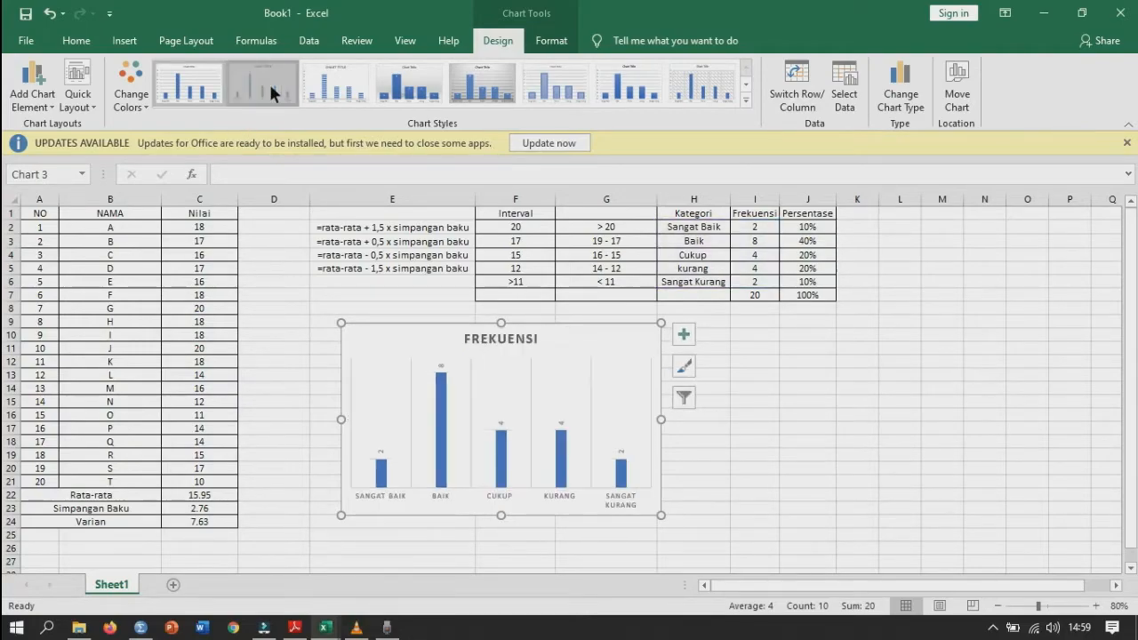
pyautogui.click(214, 86)
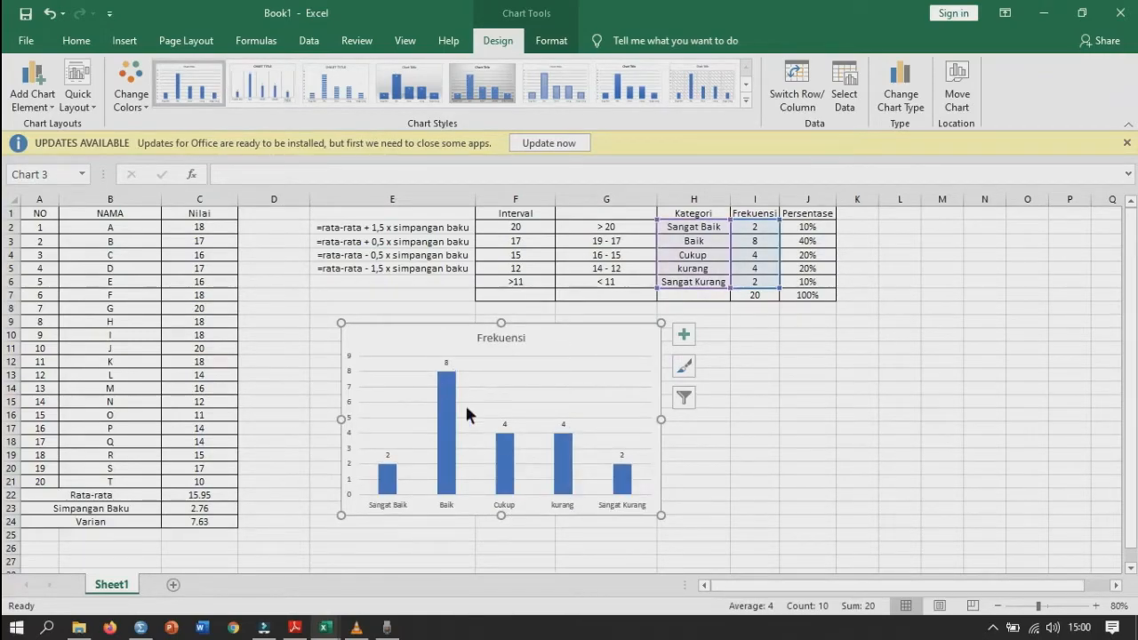
pyautogui.click(806, 415)
pyautogui.moveTo(561, 332); pyautogui.dragTo(531, 324)
pyautogui.click(727, 363)
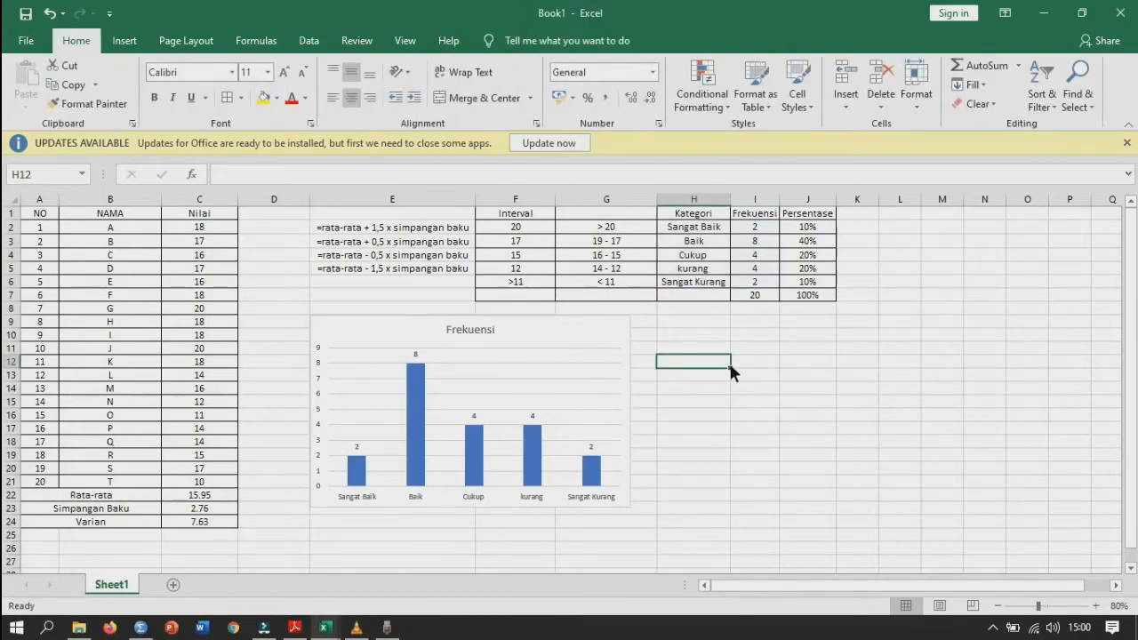
# Step: Insert a 2-D clustered column chart from the category names in H2:H6 and the percentages in J2:J6
pyautogui.click(815, 232)
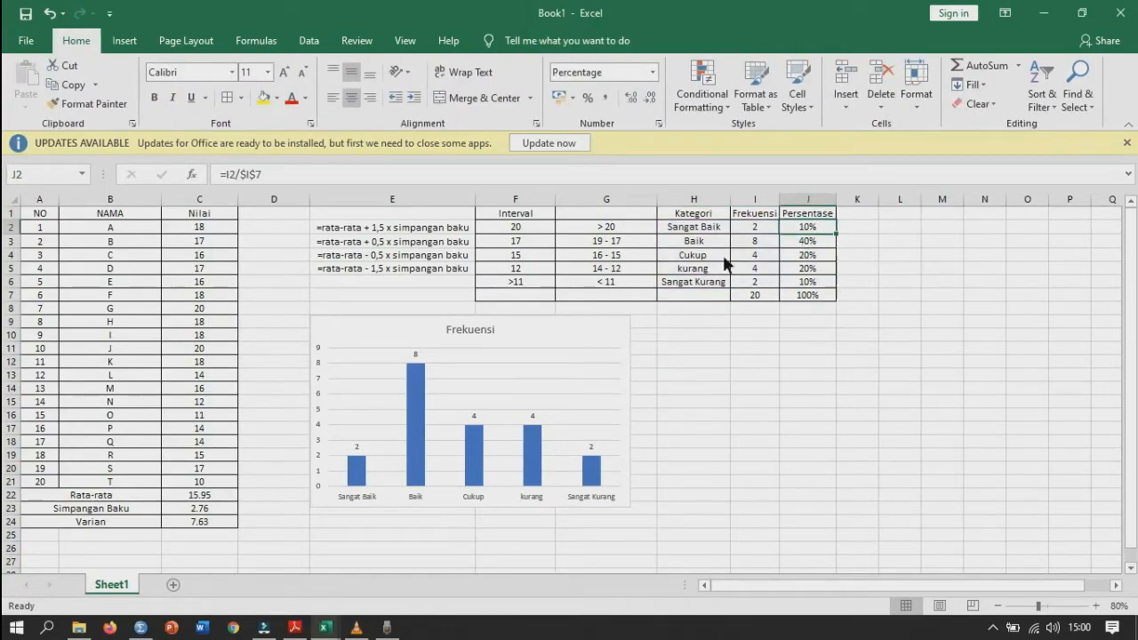
pyautogui.moveTo(709, 233); pyautogui.dragTo(828, 297)
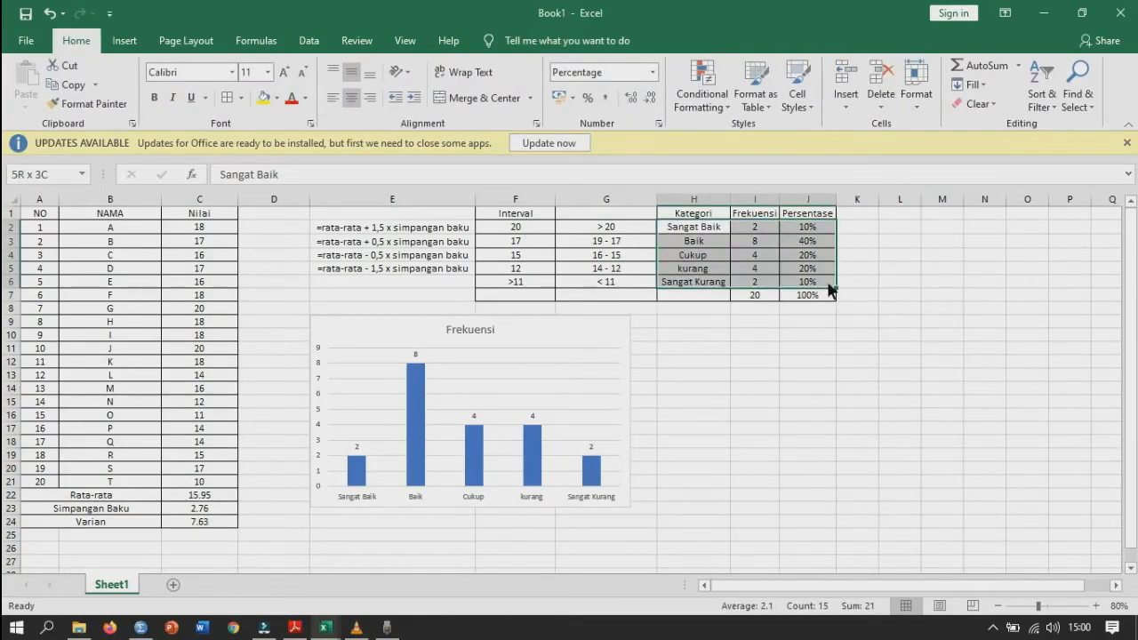
pyautogui.click(702, 231)
pyautogui.moveTo(703, 231); pyautogui.dragTo(711, 292)
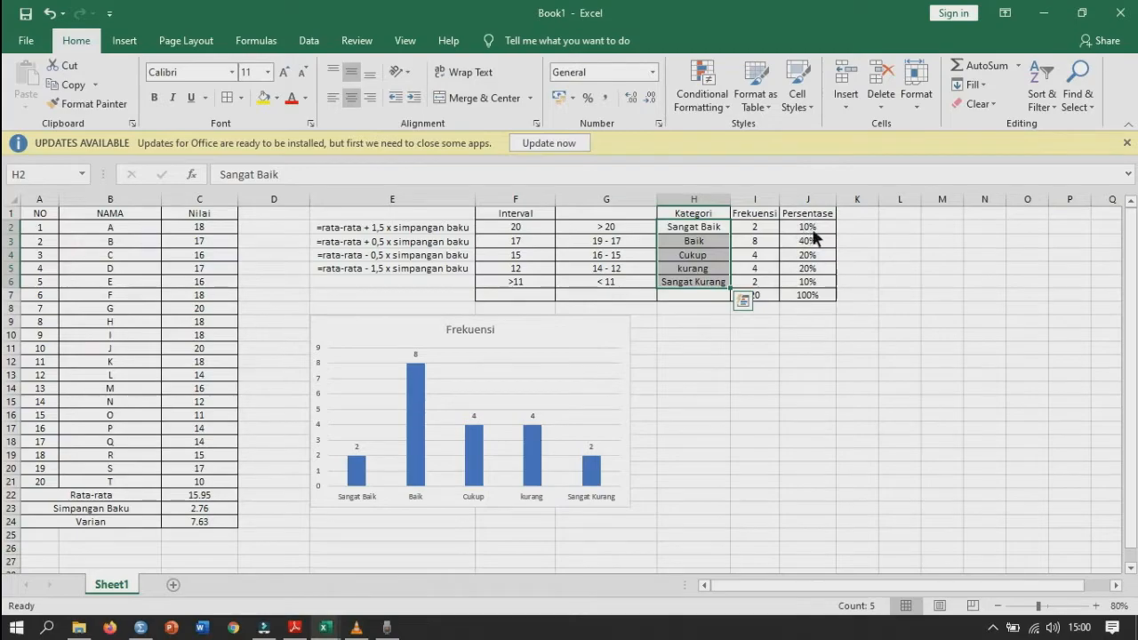
pyautogui.moveTo(816, 233); pyautogui.dragTo(814, 287)
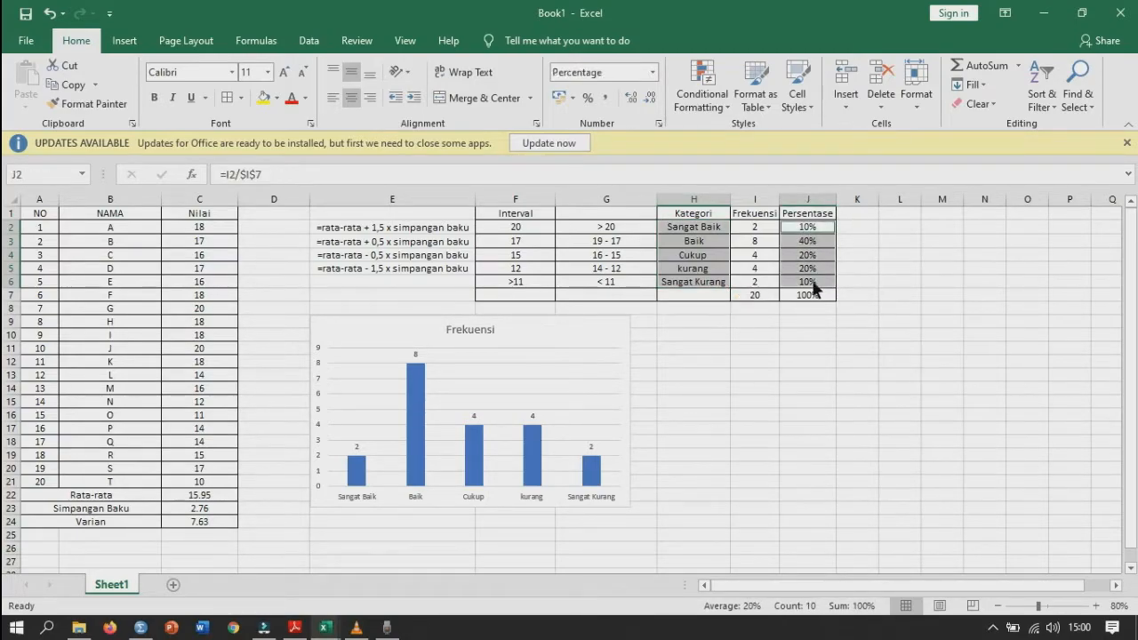
pyautogui.click(129, 46)
pyautogui.click(449, 67)
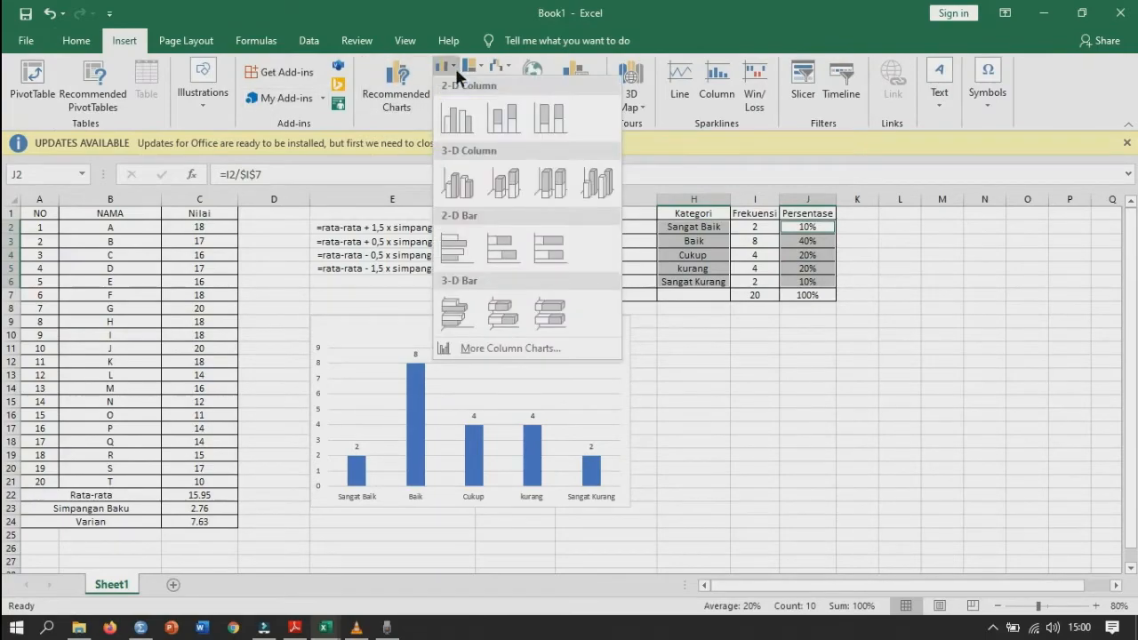
pyautogui.click(464, 114)
# Step: Add data labels to the percentage chart by applying the second style and returning to the first, and move it toward the right of the Frekuensi chart
pyautogui.click(275, 82)
pyautogui.click(217, 87)
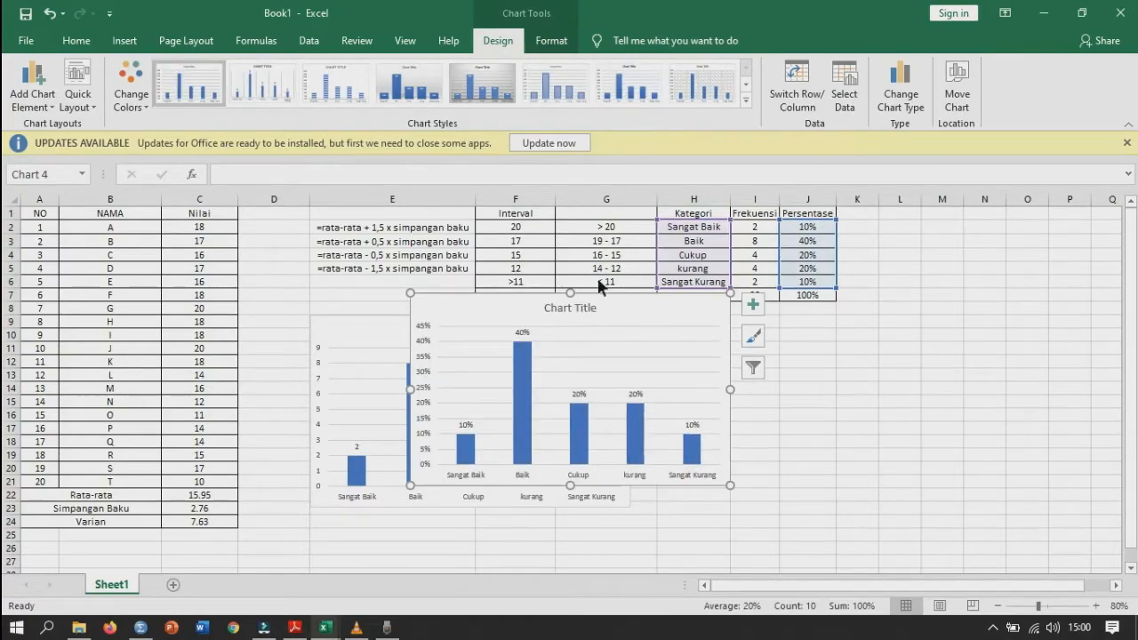
pyautogui.moveTo(607, 308); pyautogui.dragTo(706, 348)
# Step: Title the percentage chart "Persentase" and align it beside the Frekuensi chart, below the category table
pyautogui.click(735, 353)
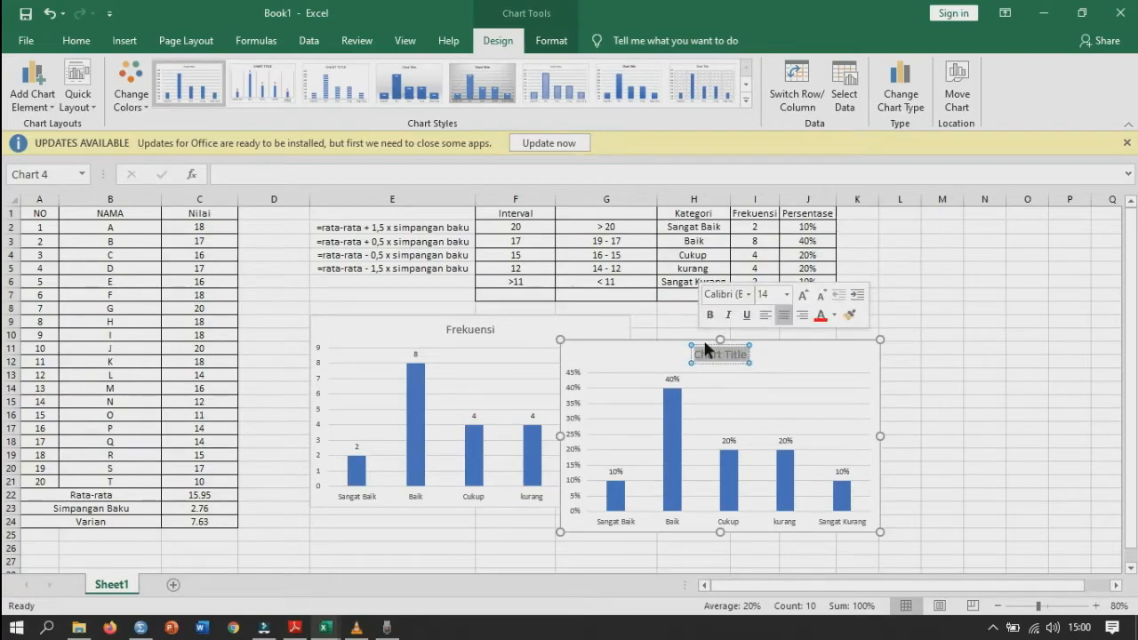
pyautogui.write('p')
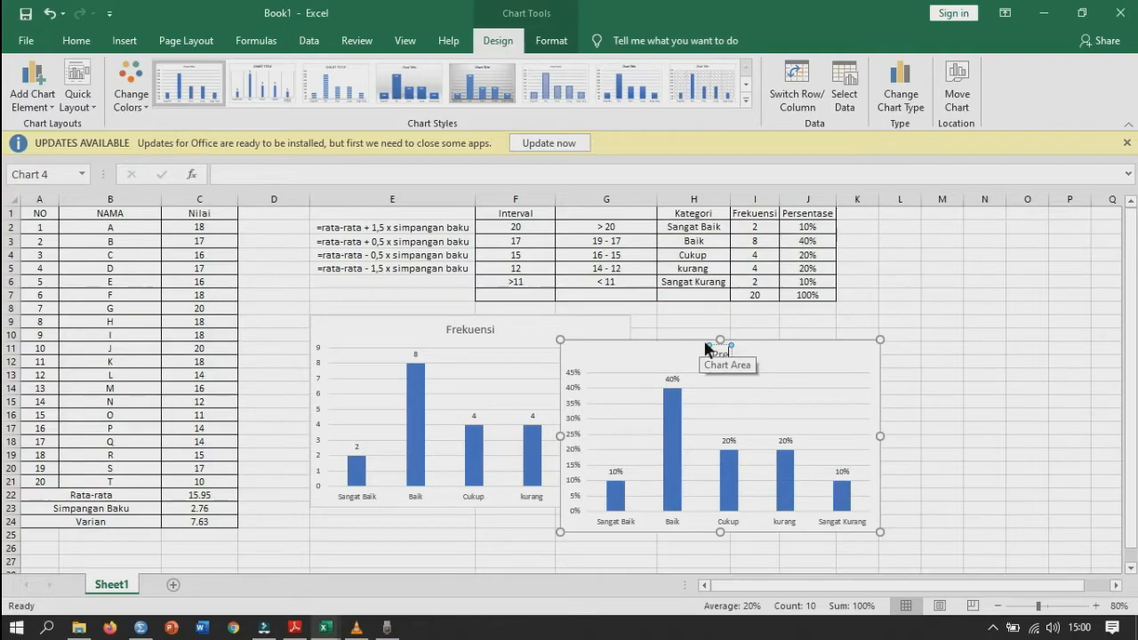
pyautogui.press('BackSpace')
pyautogui.press('BackSpace')
pyautogui.write('ersentase')
pyautogui.click(808, 347)
pyautogui.moveTo(796, 344); pyautogui.dragTo(893, 320)
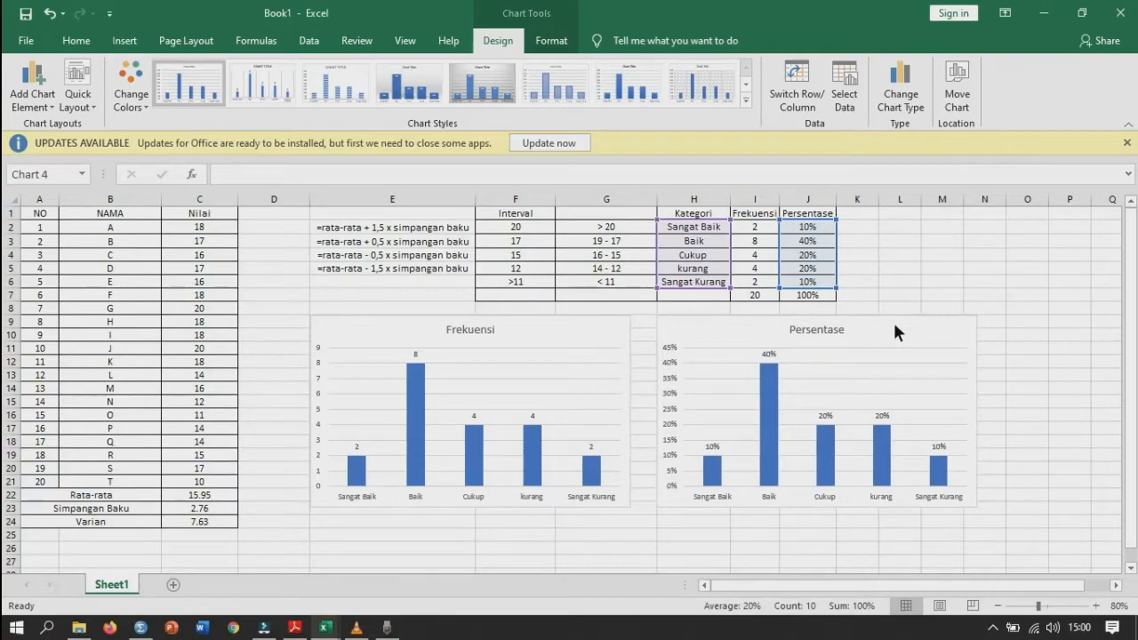
pyautogui.click(985, 255)
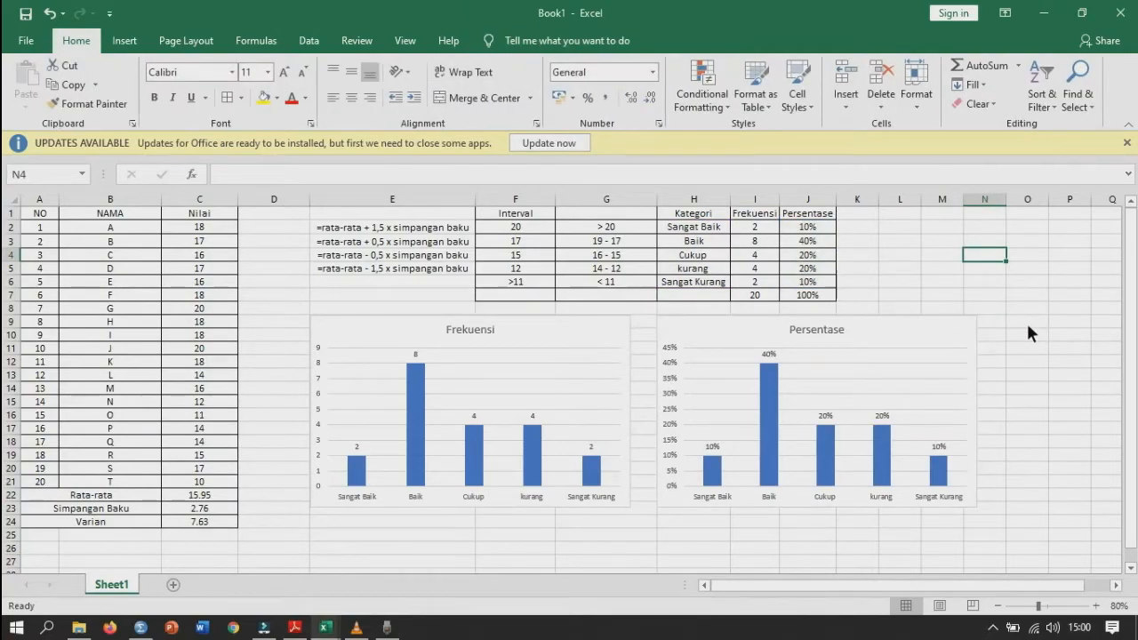
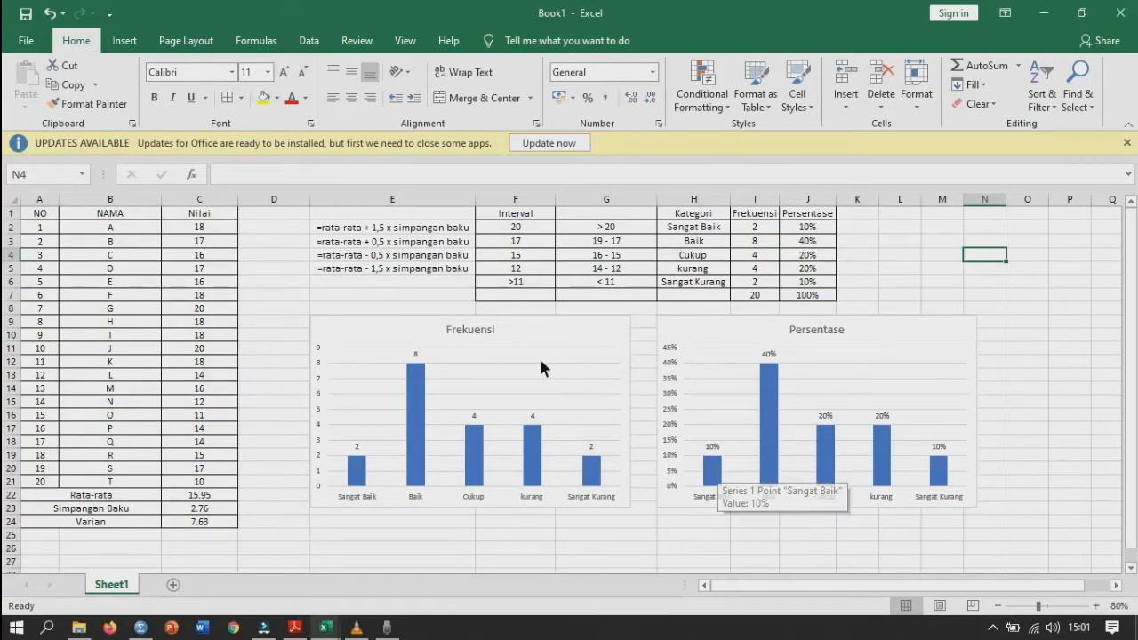
pyautogui.moveTo(713, 485)
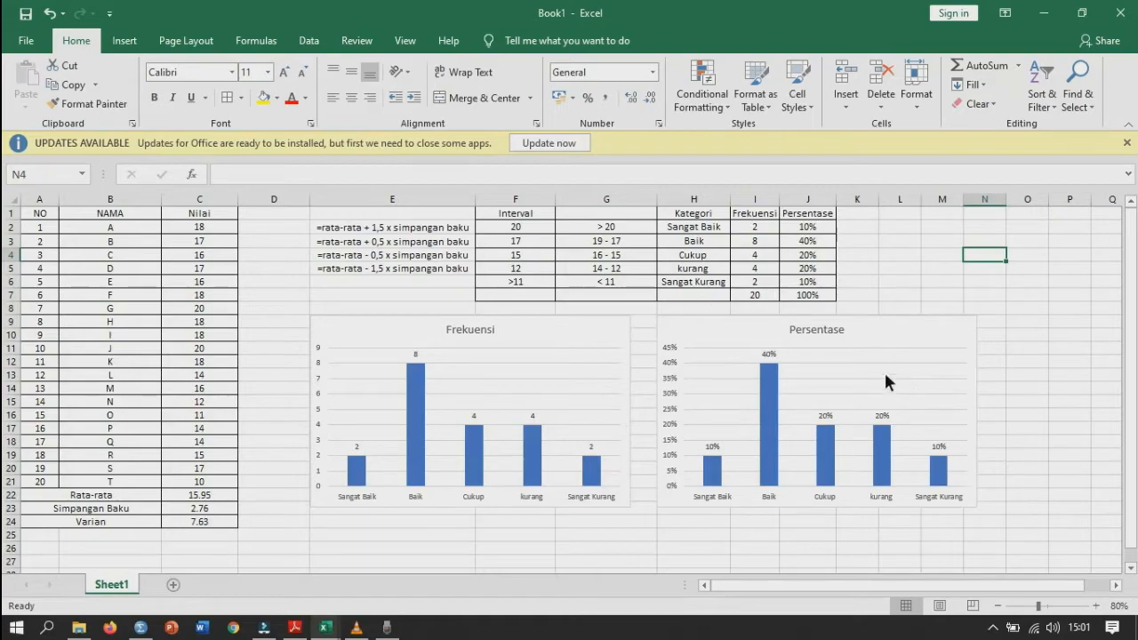
pyautogui.click(1076, 336)
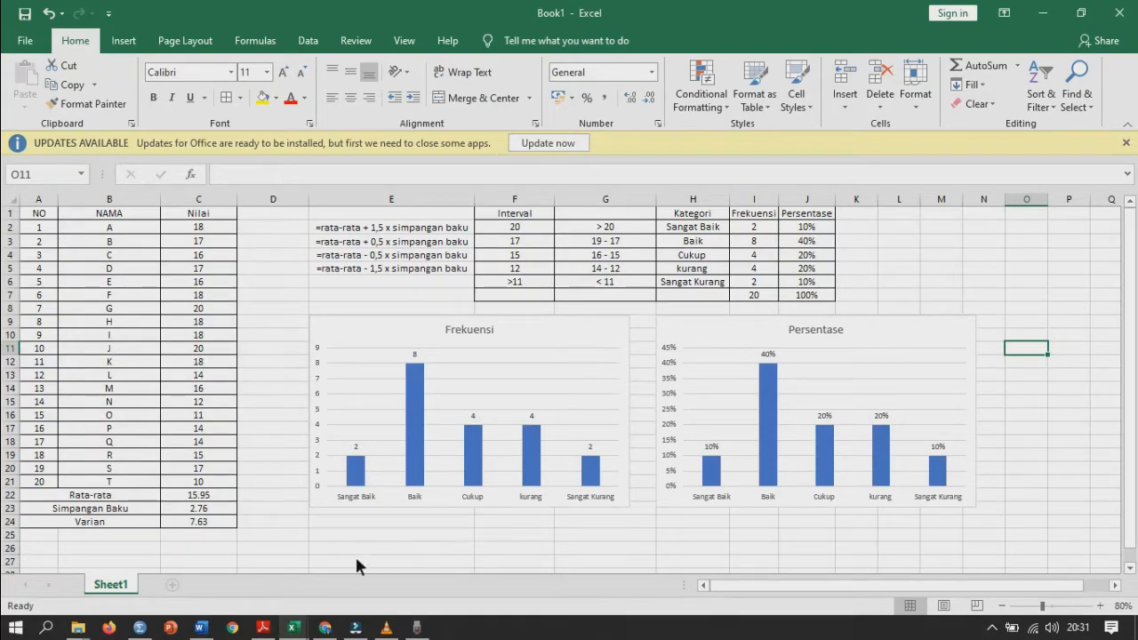
pyautogui.click(201, 628)
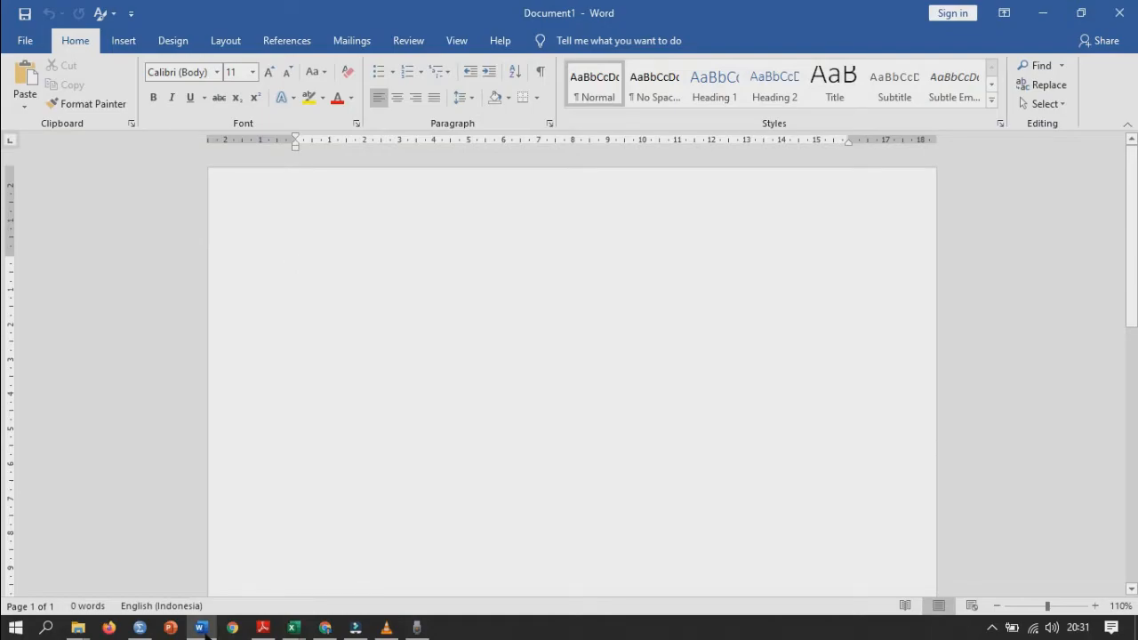
pyautogui.click(205, 632)
# Step: Copy the Frekuensi chart from the worksheet and paste it into the blank Word document
pyautogui.click(546, 328)
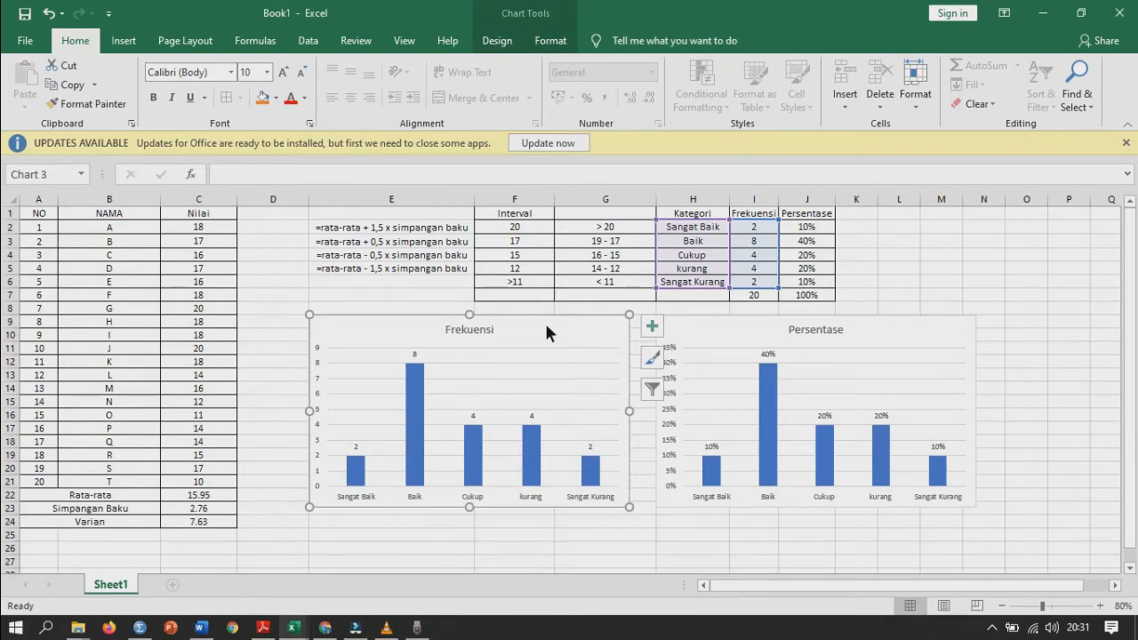
pyautogui.rightClick(547, 327)
pyautogui.click(597, 264)
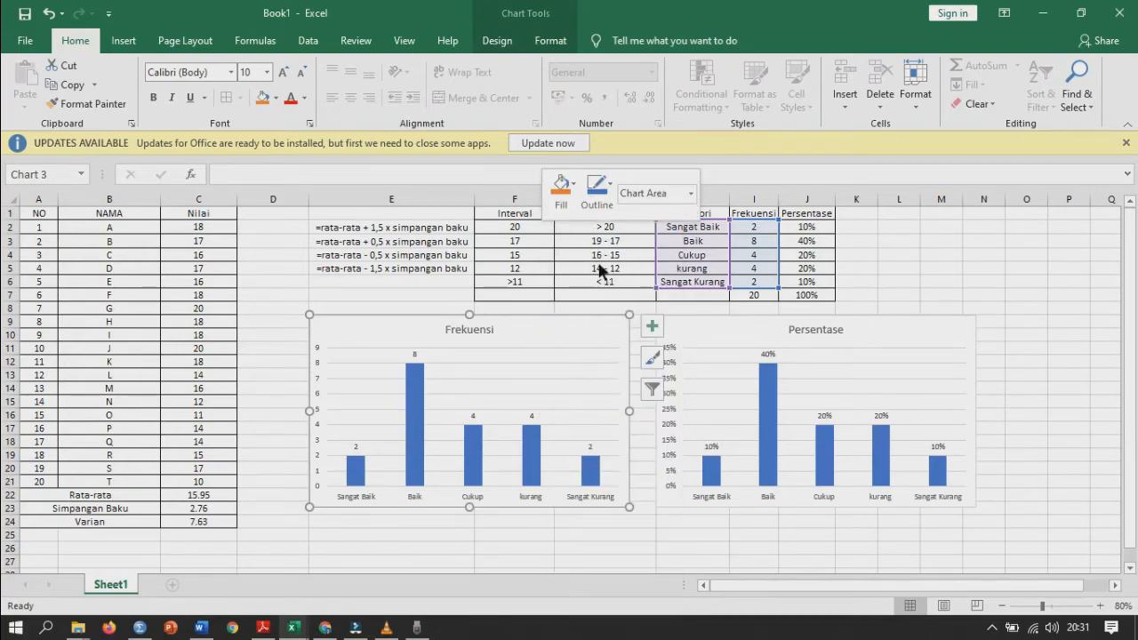
pyautogui.click(200, 628)
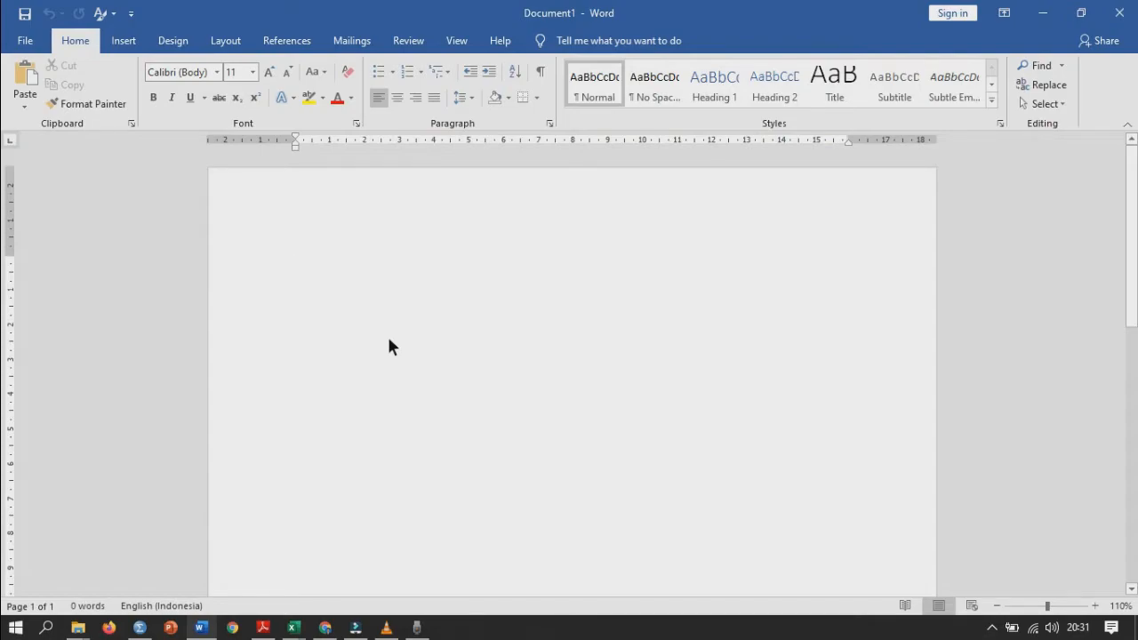
pyautogui.hotkey('ctrl', 'v')
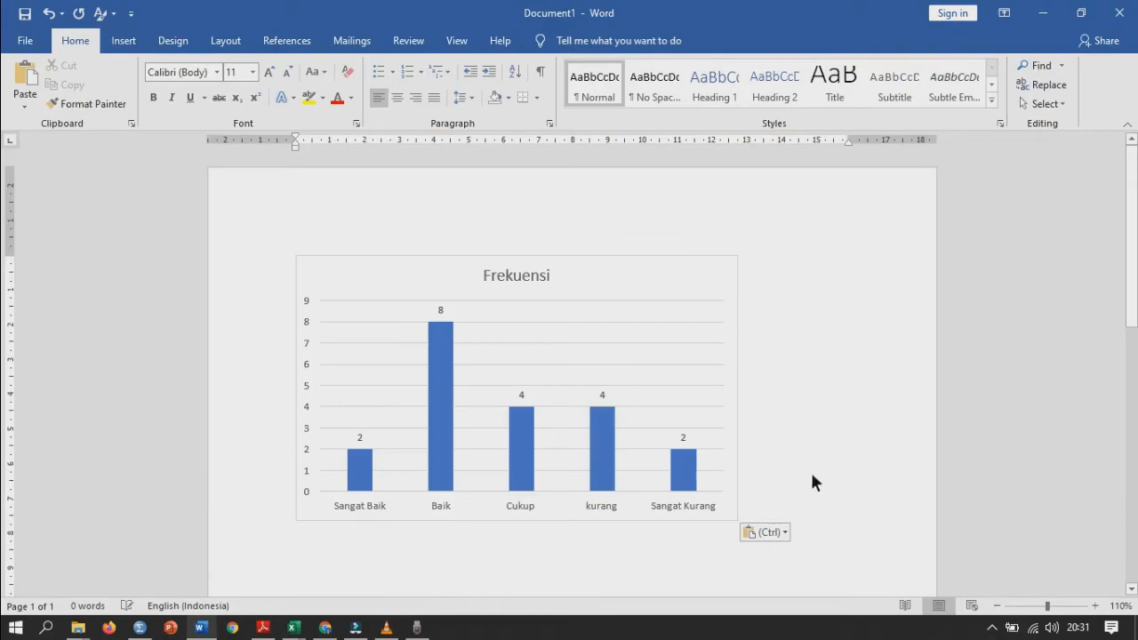
# Step: Add the caption "Gambar 1. Frekuensi Data" on a new line below the pasted Frekuensi chart
pyautogui.press('Return')
pyautogui.write('Gambar 1. ')
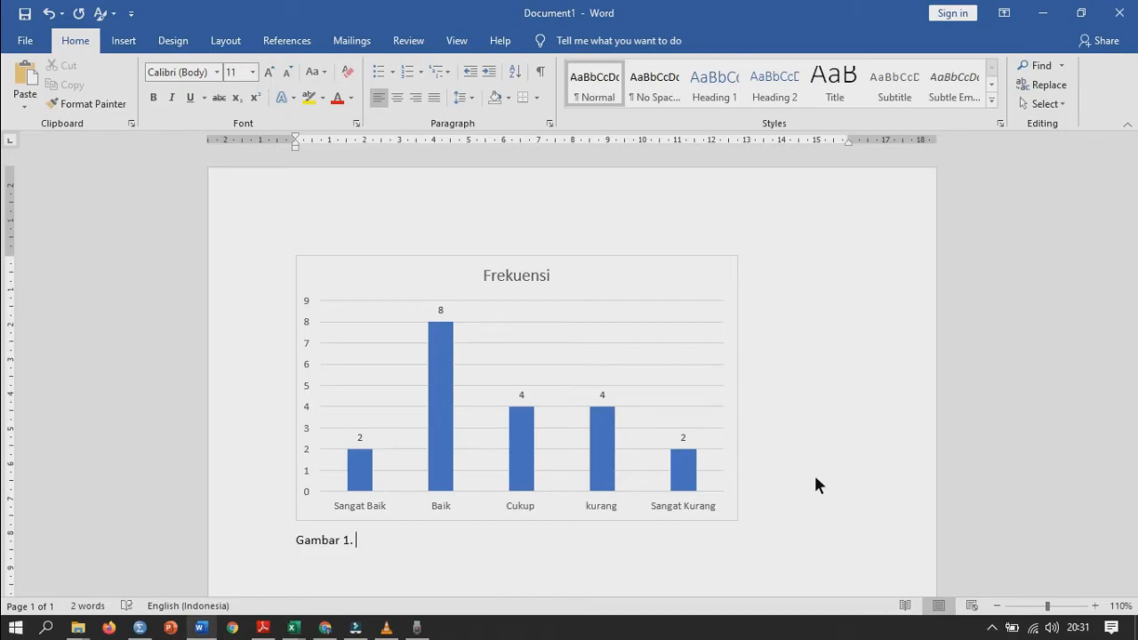
pyautogui.write('Frekuensi Data')
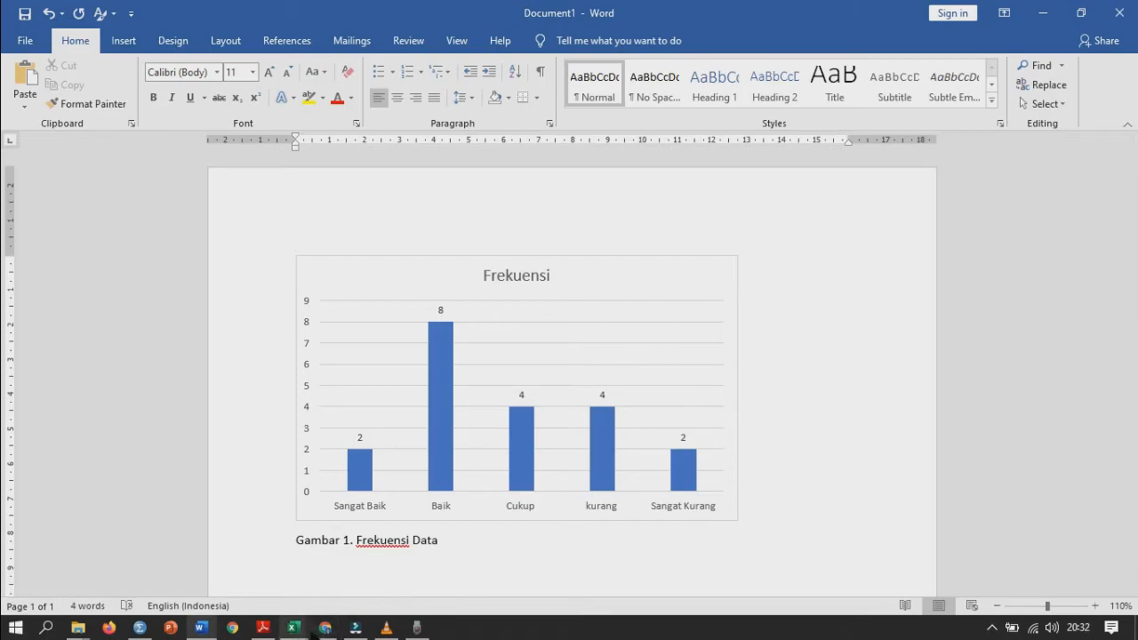
# Step: Switch to Excel, copy the Persentase chart, and paste it in Word under the Gambar 1 caption
pyautogui.moveTo(294, 628)
pyautogui.click(446, 558)
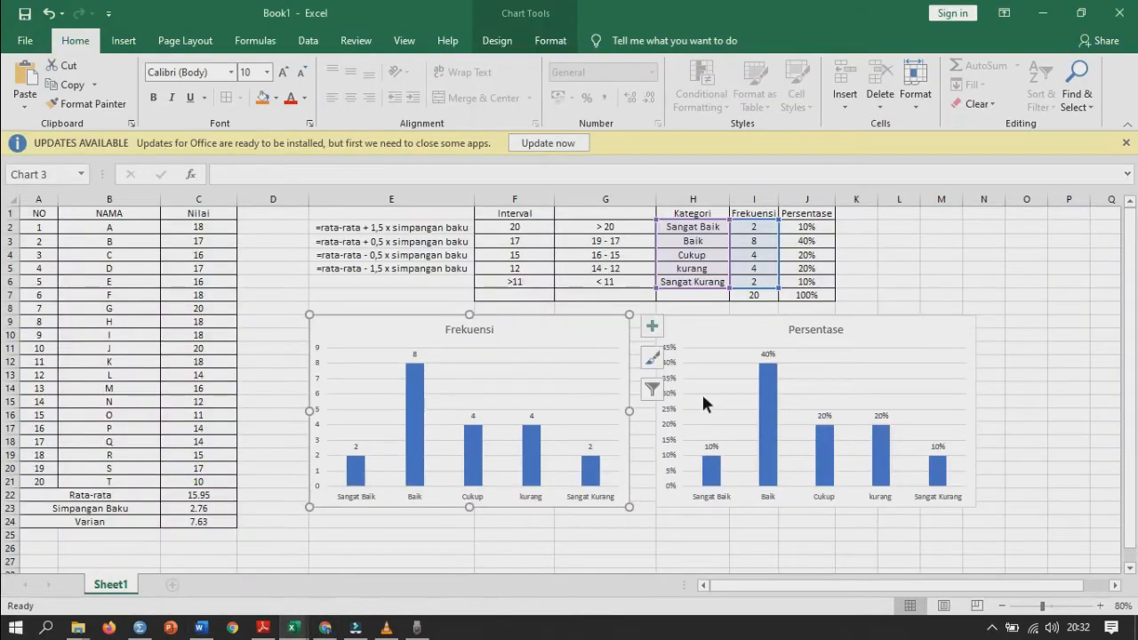
pyautogui.click(726, 321)
pyautogui.rightClick(720, 320)
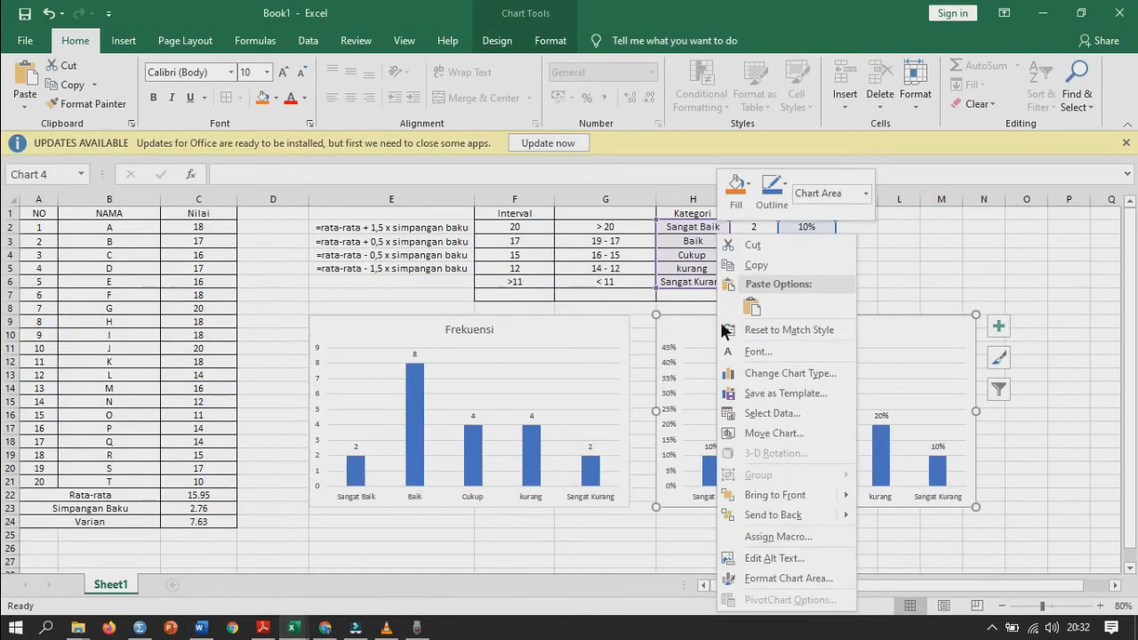
pyautogui.click(763, 265)
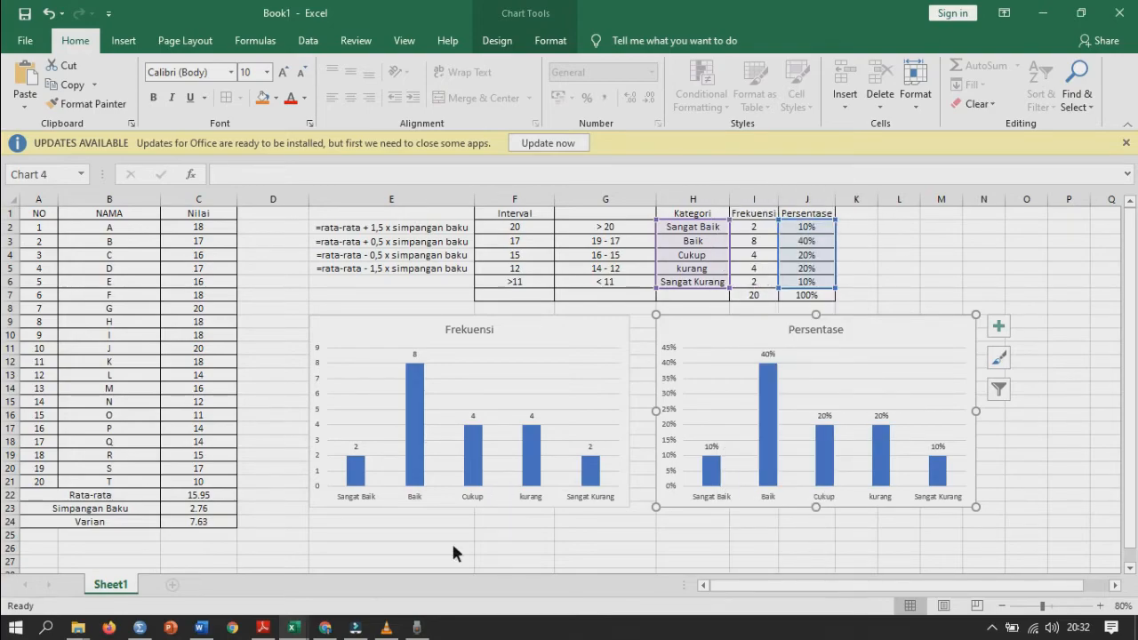
pyautogui.click(200, 628)
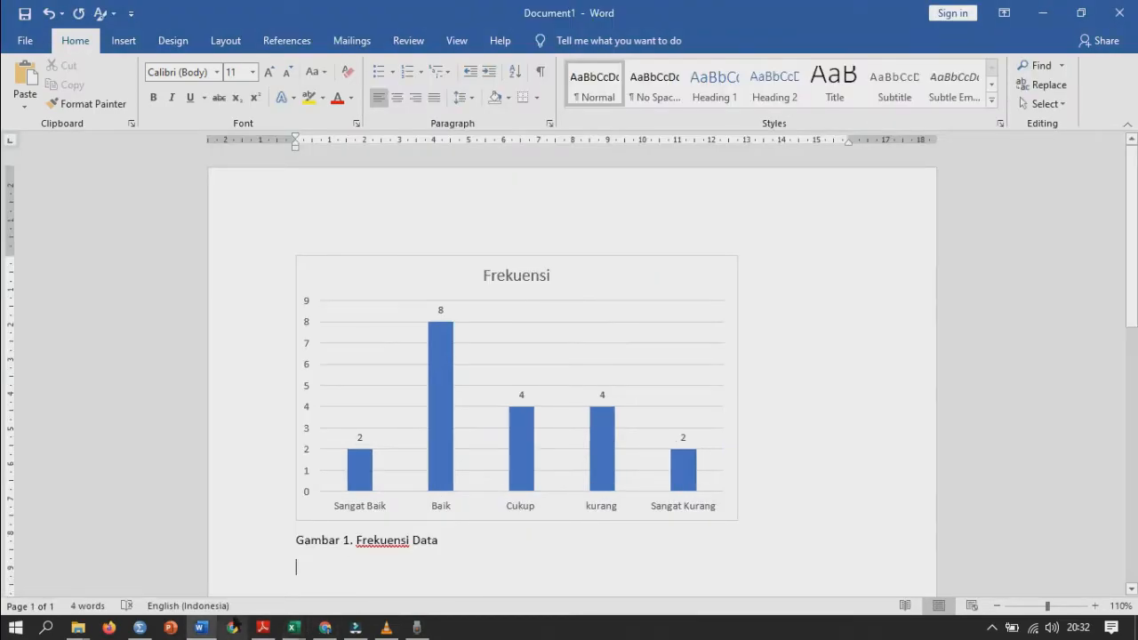
pyautogui.hotkey('ctrl', 'v')
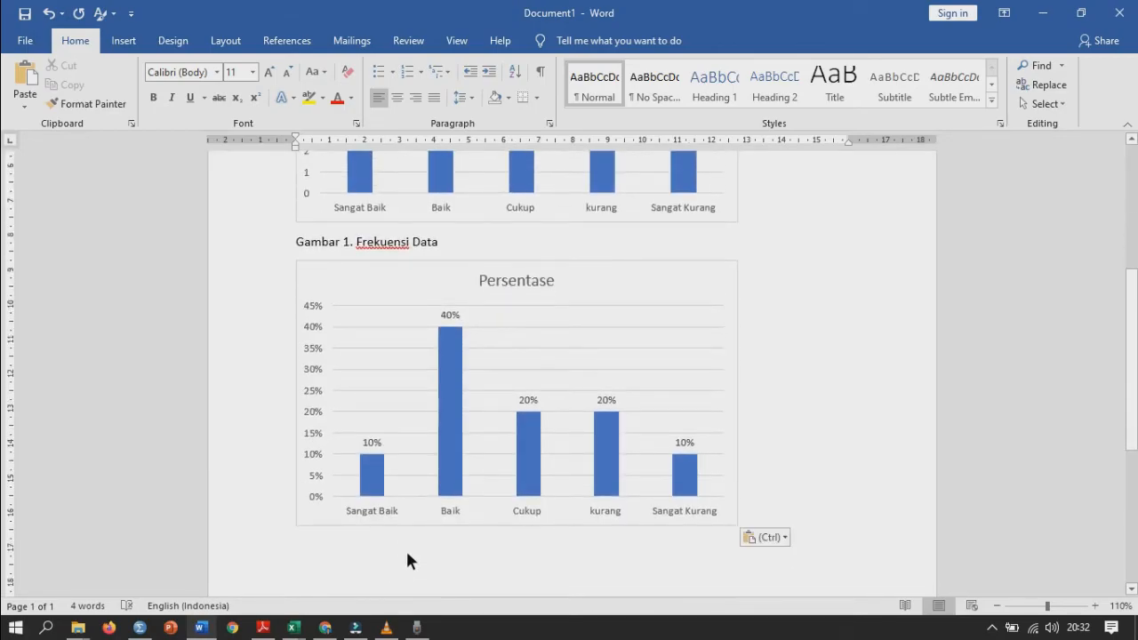
# Step: Add the caption "Gambar 2. Persentase Data" below the Persentase chart and start a new paragraph
pyautogui.click(688, 523)
pyautogui.click(780, 515)
pyautogui.press('Return')
pyautogui.write('gambar 2. ')
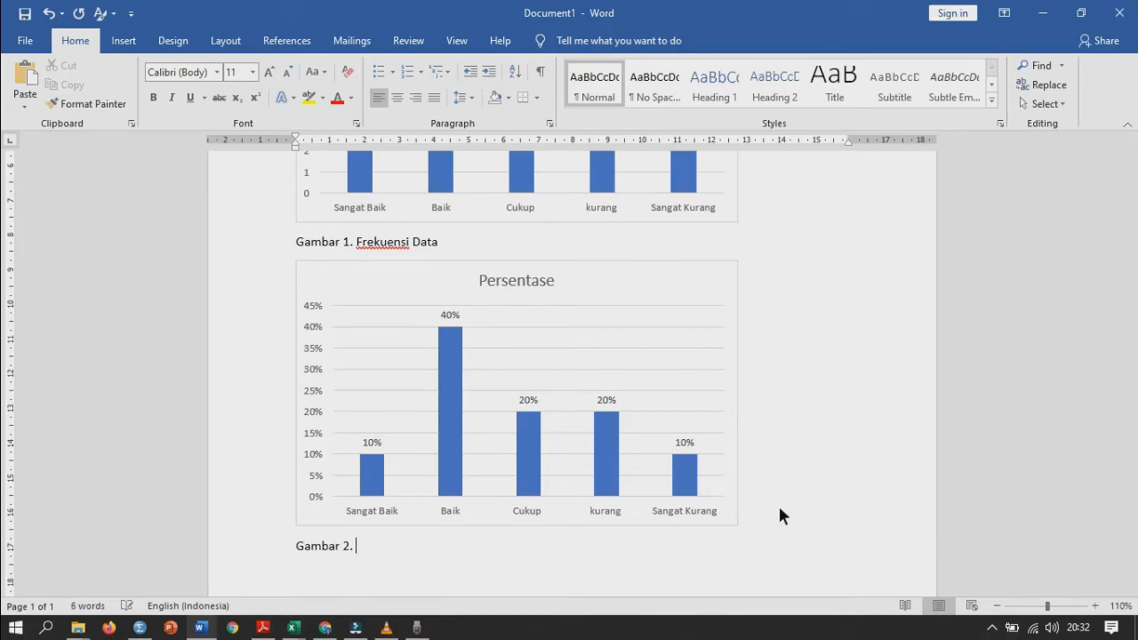
pyautogui.write('Persentase D')
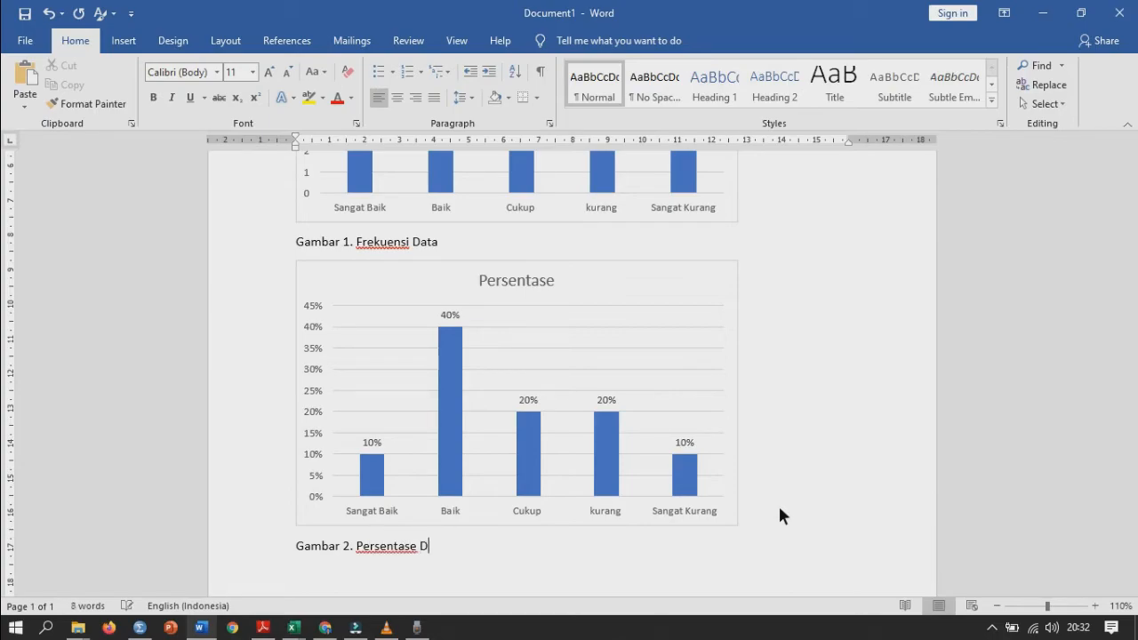
pyautogui.write('ata')
pyautogui.press('Return')
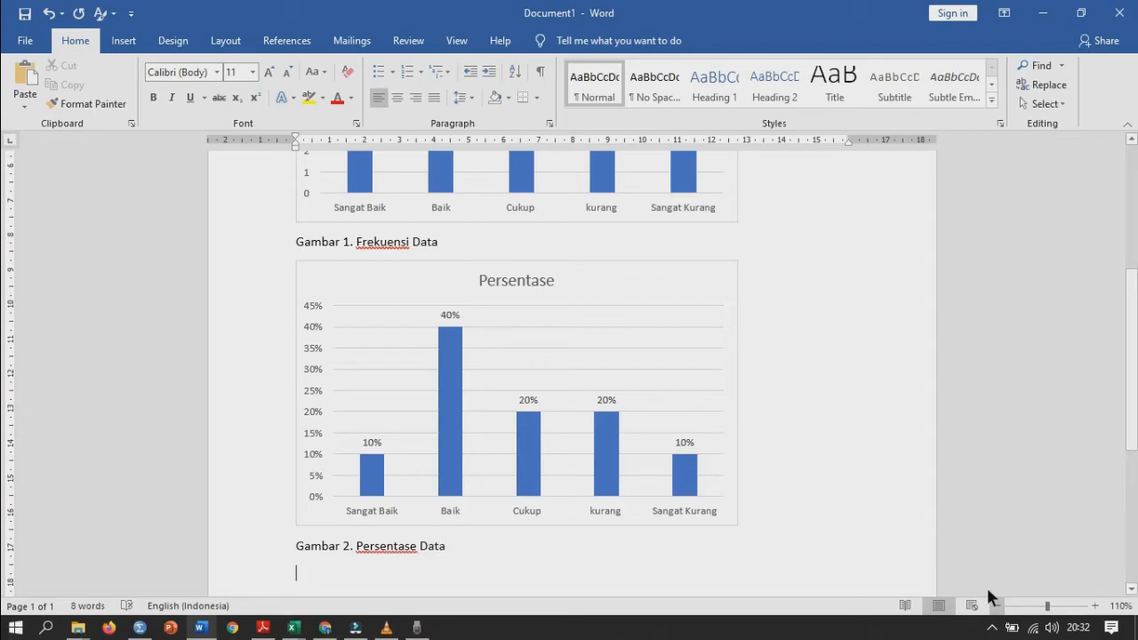
# Step: Begin the description under the Gambar 2 caption with "Berdasarkan gambar di atas maka dari total 20 orang sebanyak"
pyautogui.scroll(2, 920, 495)
pyautogui.scroll(-4, 814, 462)
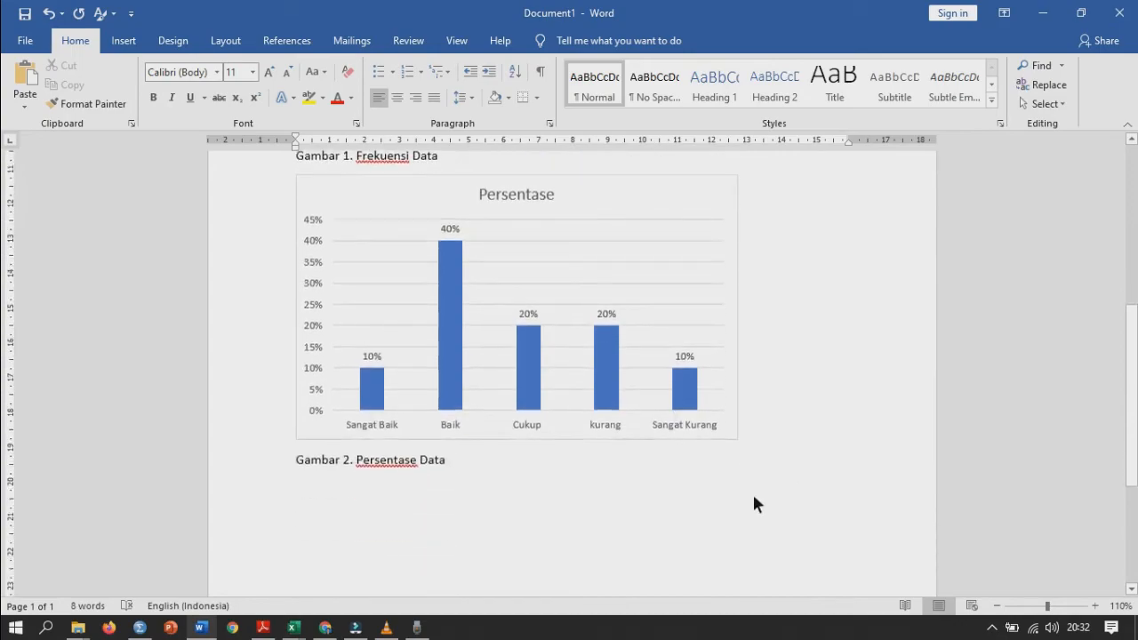
pyautogui.scroll(-2, 754, 496)
pyautogui.write('berdasarkan ')
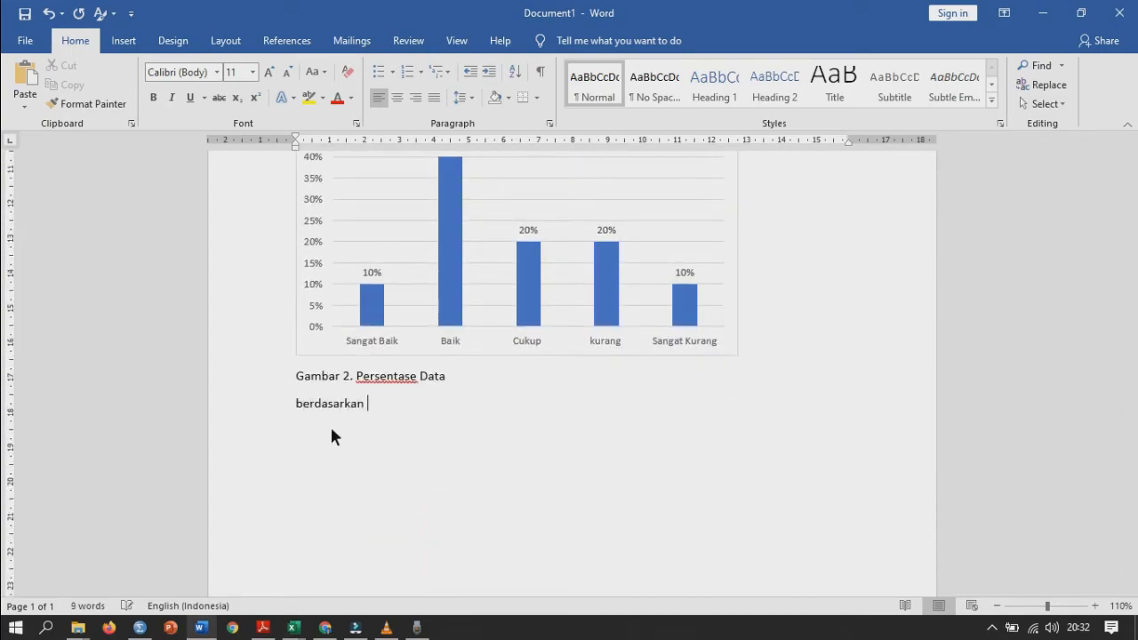
pyautogui.write('gambar di atas maka ')
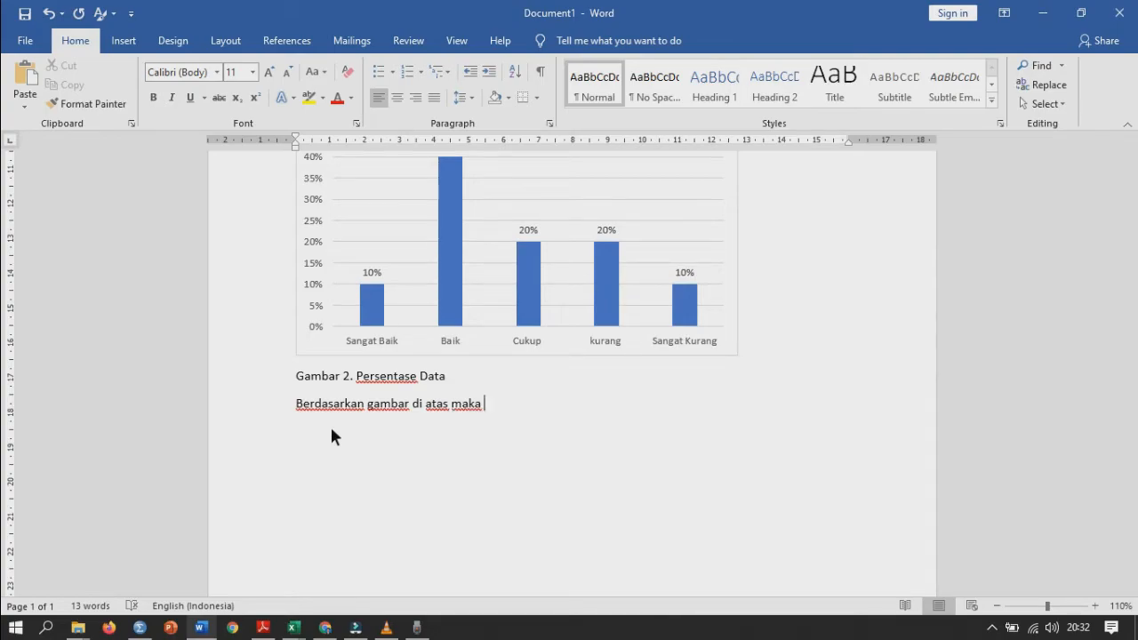
pyautogui.write('dari total 20 orang')
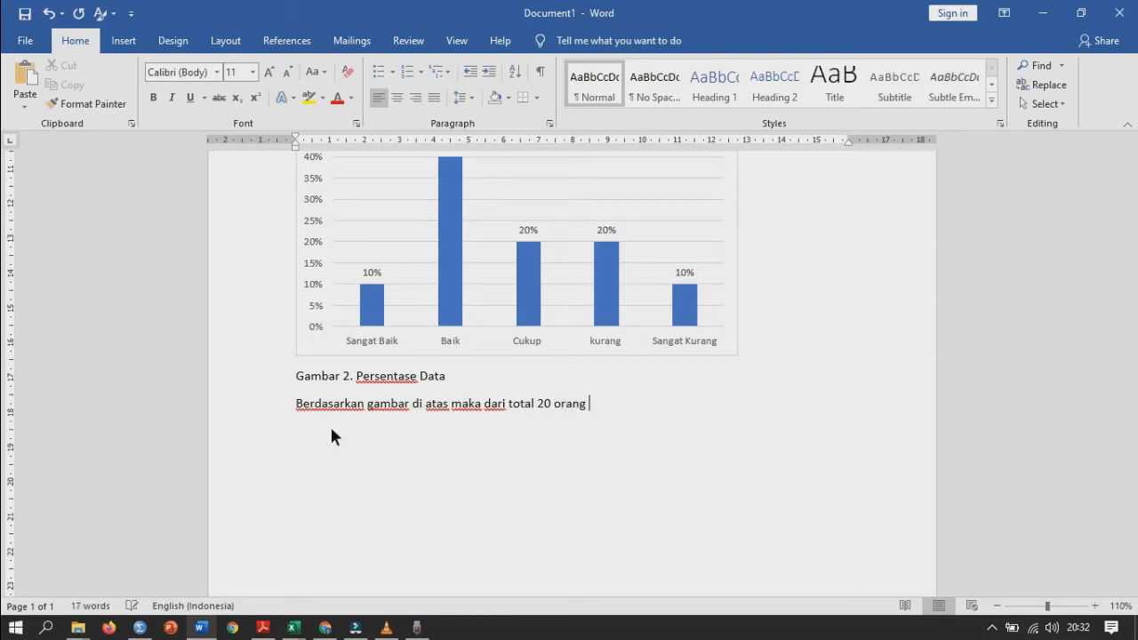
pyautogui.write(' sebnayak')
pyautogui.press('BackSpace')
pyautogui.press('BackSpace')
pyautogui.press('BackSpace')
pyautogui.press('BackSpace')
pyautogui.press('BackSpace')
pyautogui.write('anyak')
# Step: Check the Sangat Baik bars in both charts and continue the sentence with "2 orang atau sebesar 10 % berkategori sangat baik,"
pyautogui.scroll(5, 335, 383)
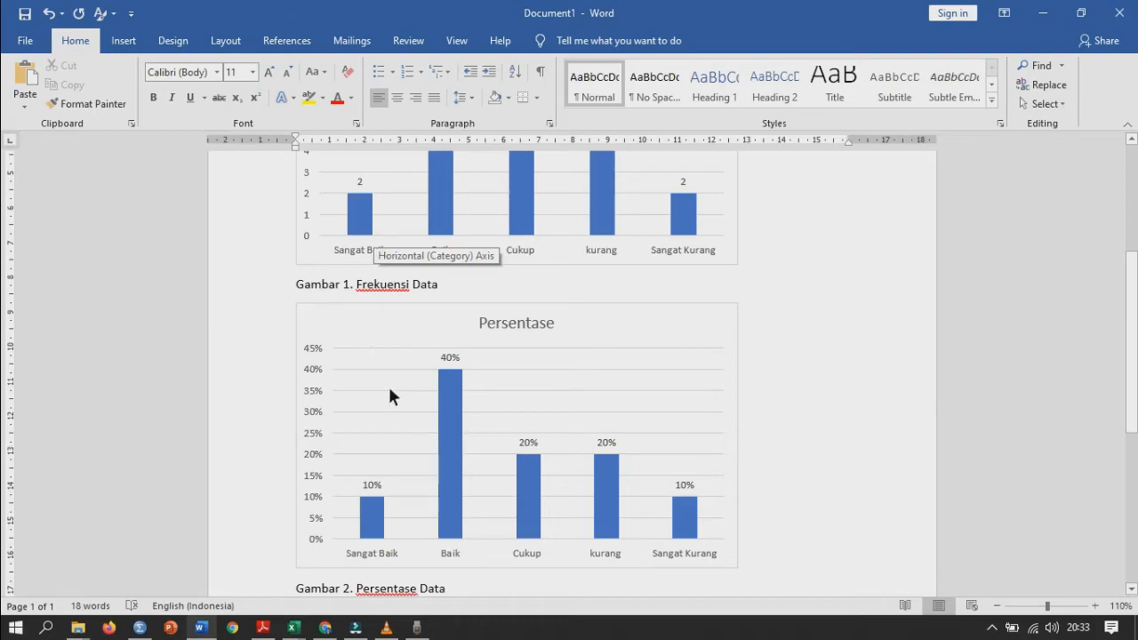
pyautogui.scroll(-3, 384, 437)
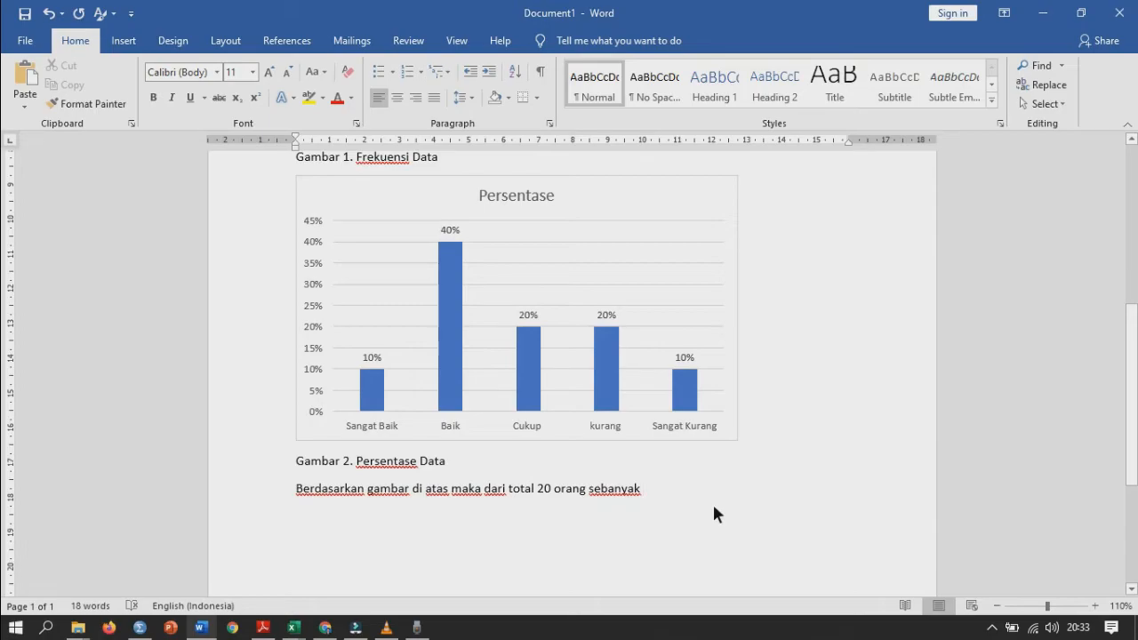
pyautogui.write('2 orang')
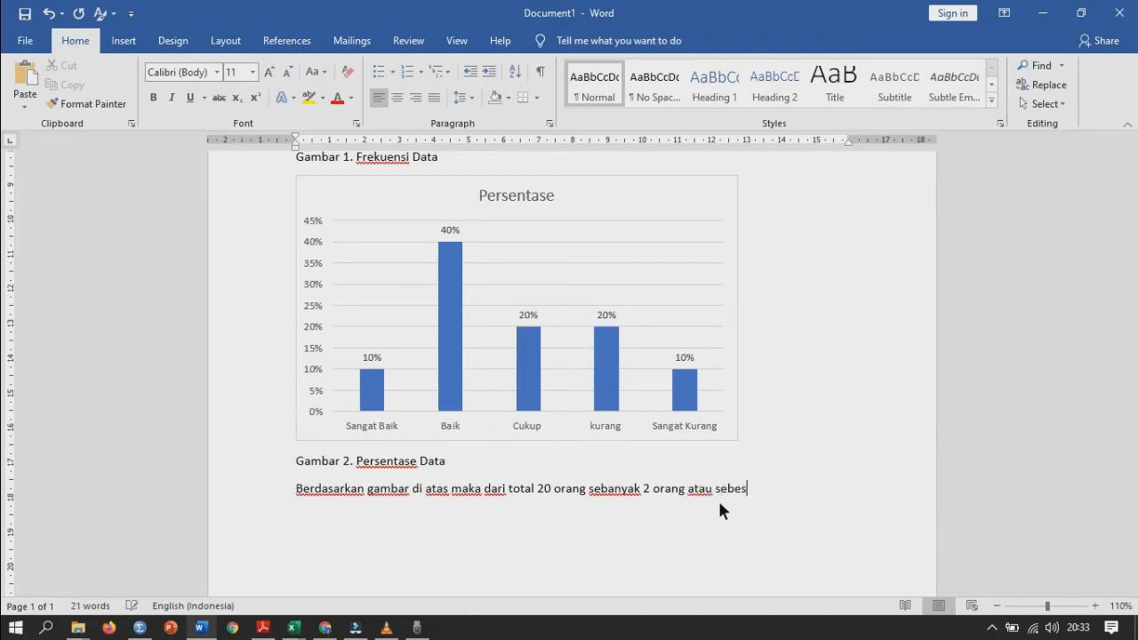
pyautogui.write('atau sebesa')
pyautogui.write('r')
pyautogui.write(' 10')
pyautogui.write(' % berka')
pyautogui.write('tegor')
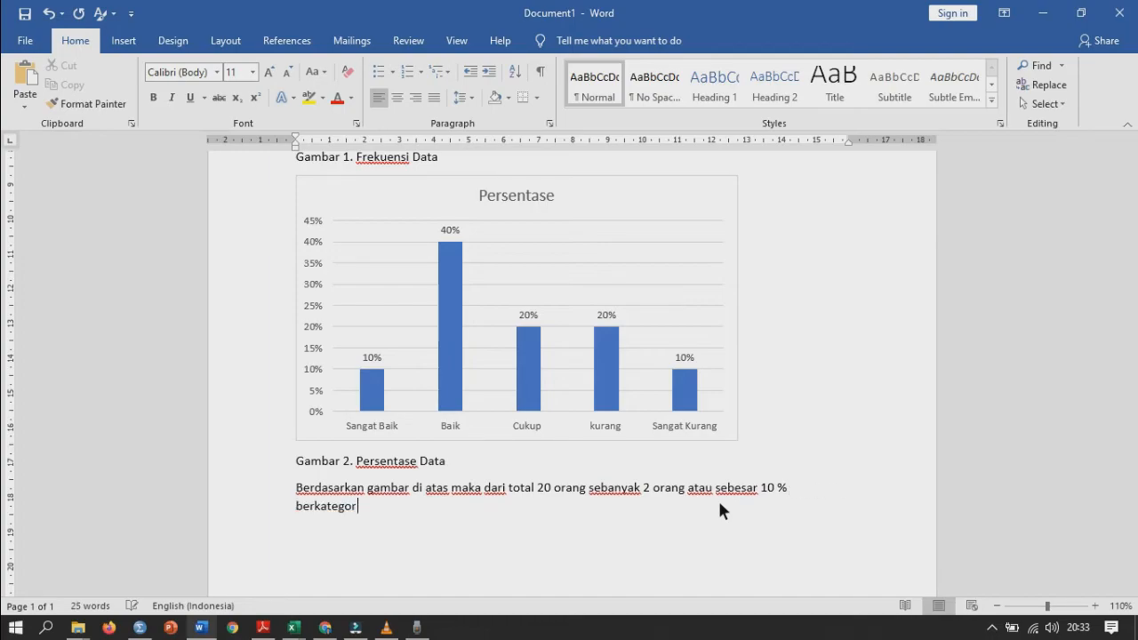
pyautogui.write('i sanga')
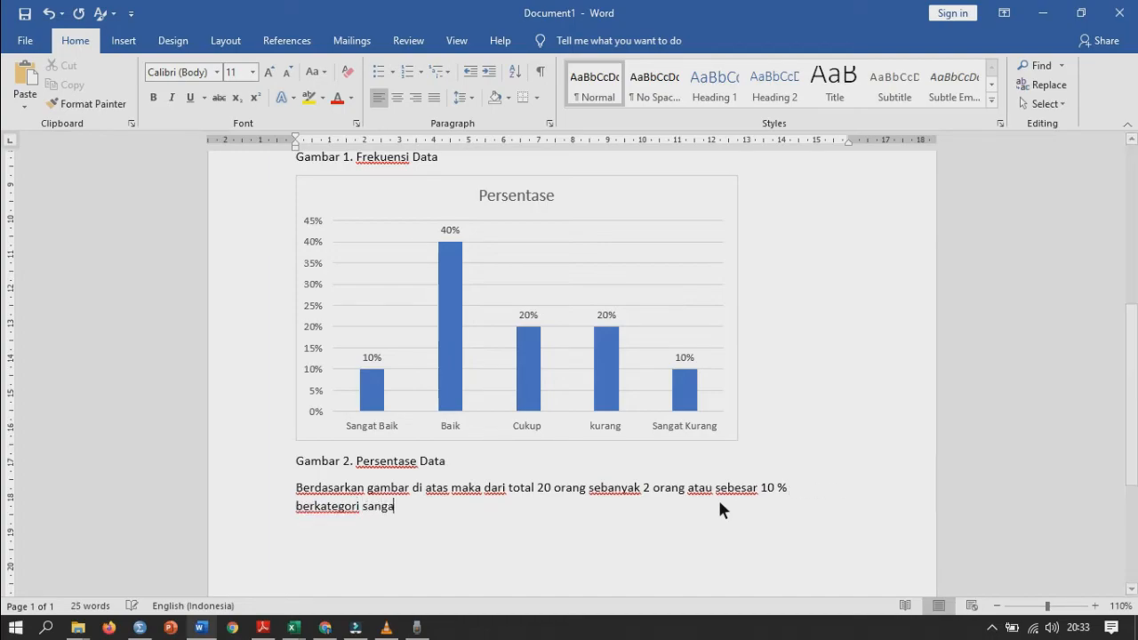
pyautogui.write('t baik')
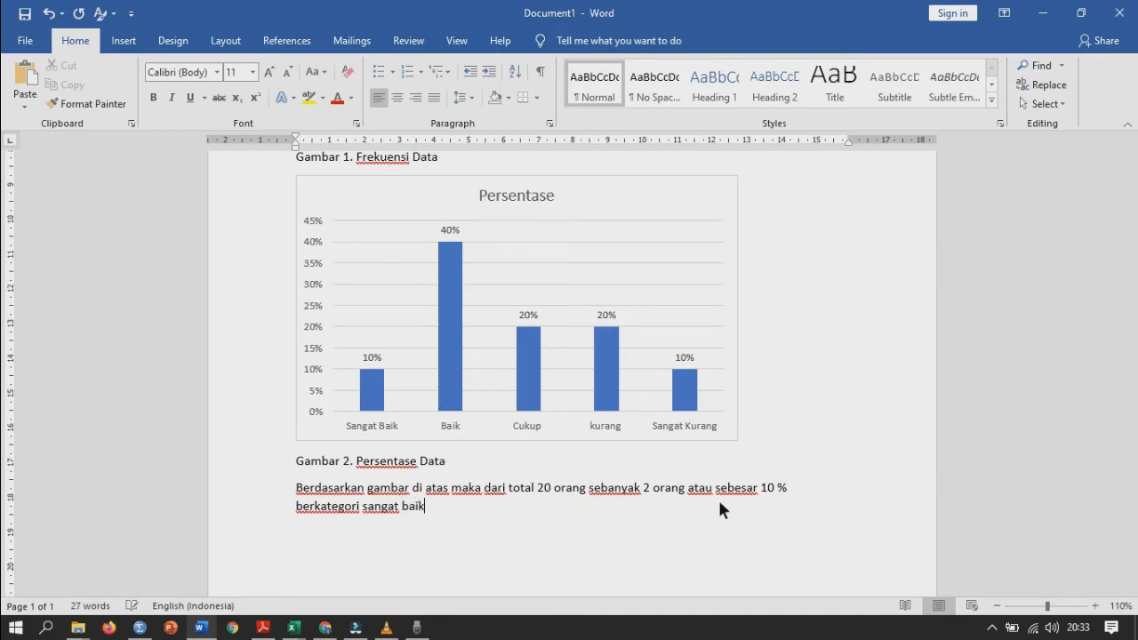
pyautogui.write(',')
# Step: Justify the description paragraph and indent its first line
pyautogui.hotkey('ctrl', 'j')
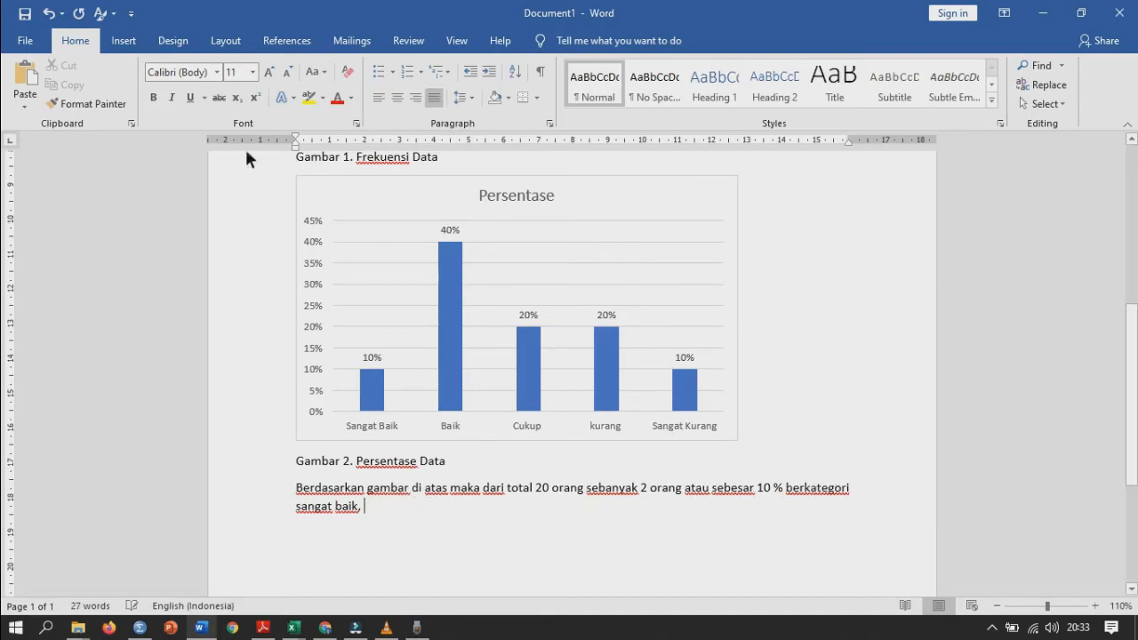
pyautogui.moveTo(298, 486); pyautogui.dragTo(316, 504)
pyautogui.press('Tab')
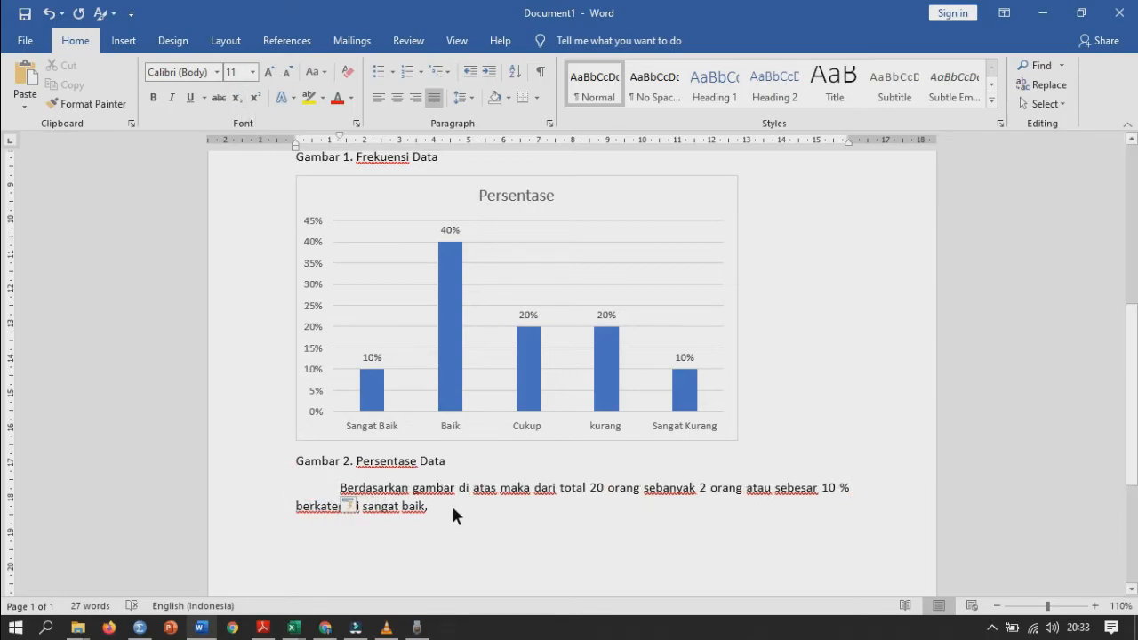
pyautogui.scroll(4, 452, 512)
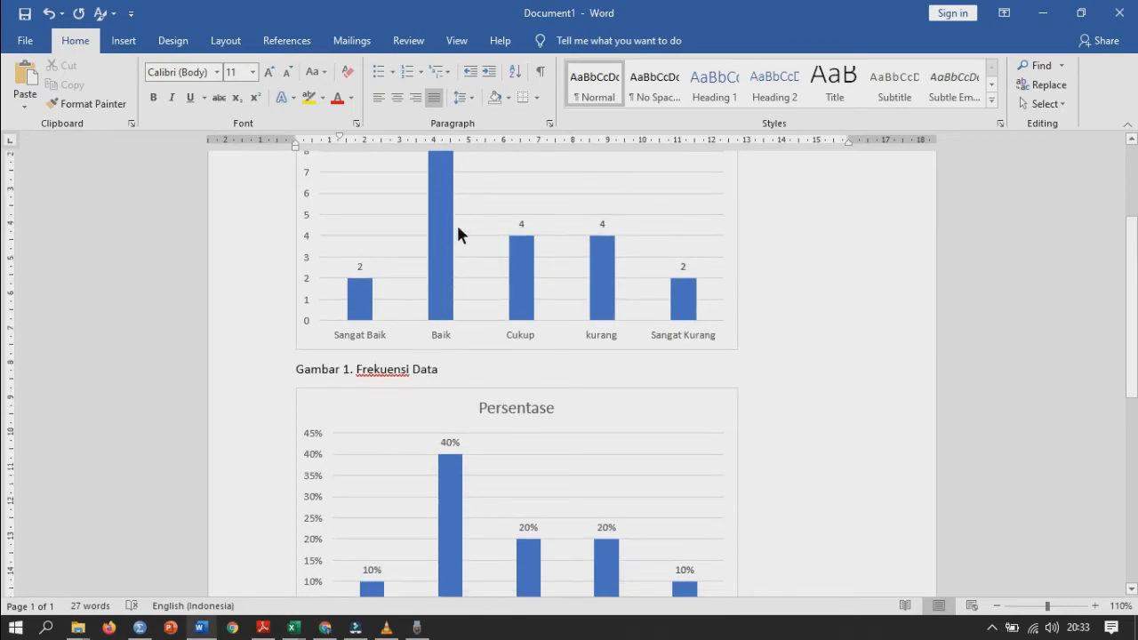
# Step: Check the Baik bars in both charts and continue the description with "sebanyak 8 orang atau sebesar 40% berkategori baik,"
pyautogui.scroll(1, 458, 229)
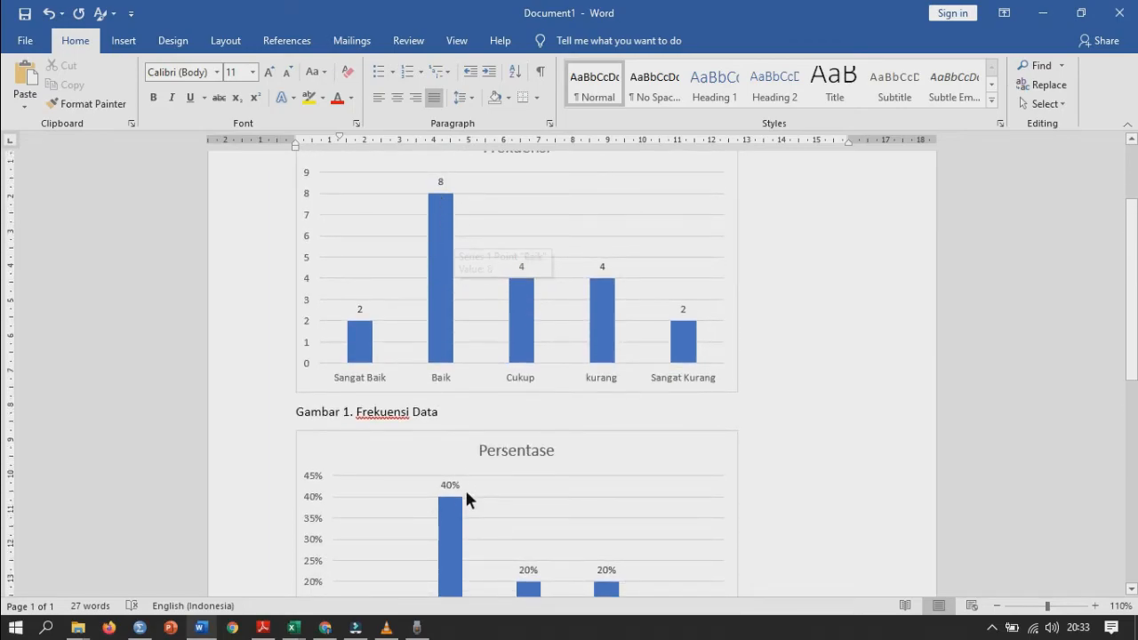
pyautogui.scroll(-4, 466, 500)
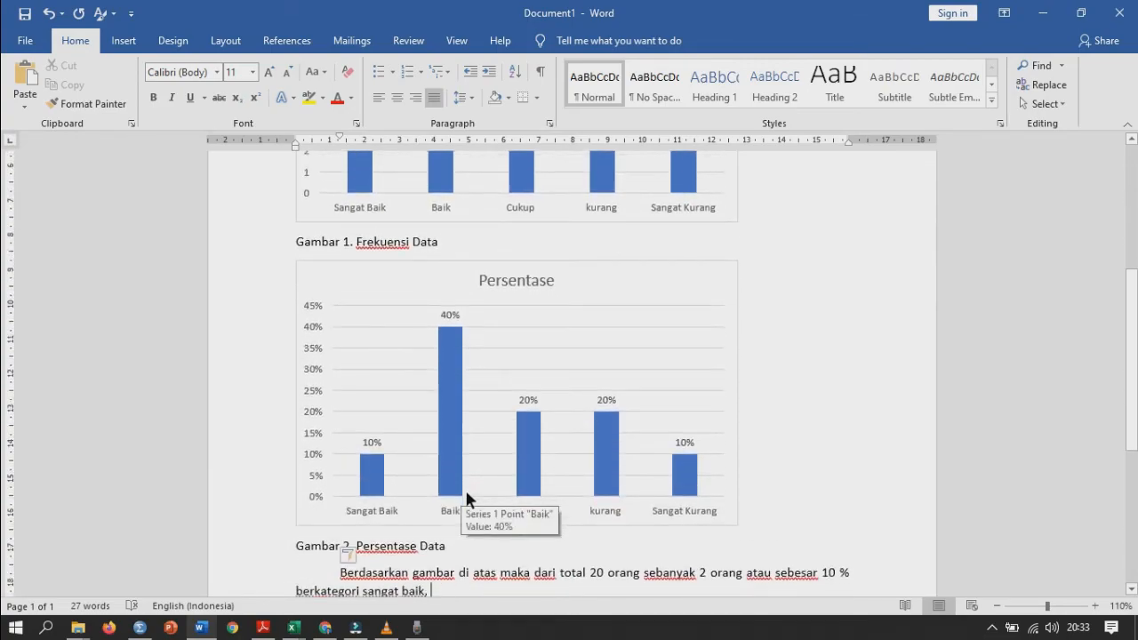
pyautogui.scroll(-1, 467, 511)
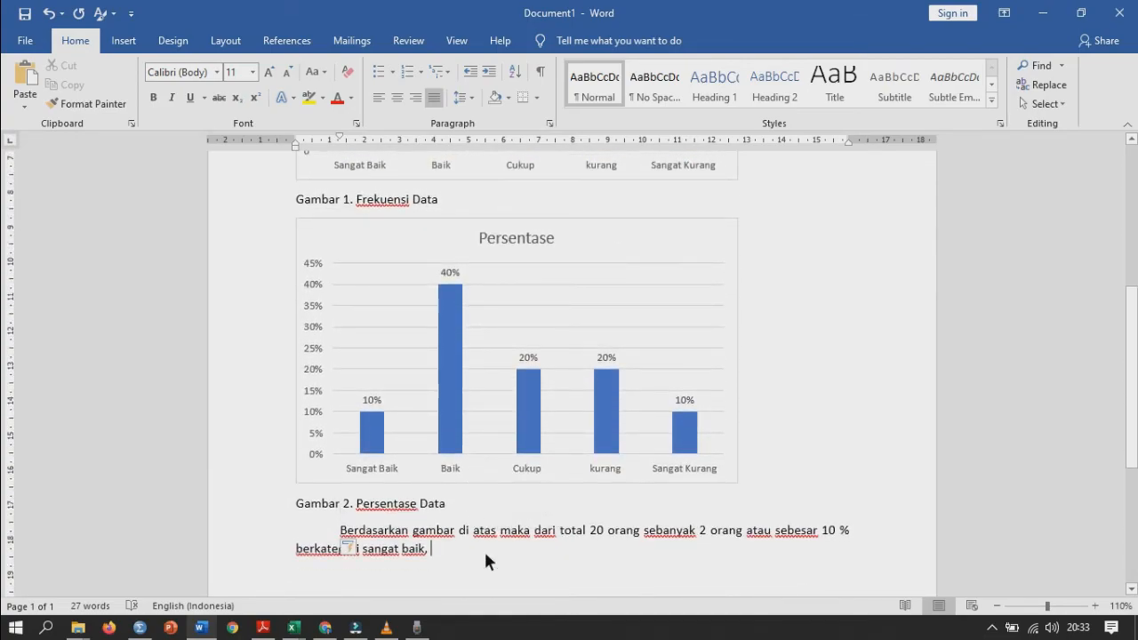
pyautogui.write('seb')
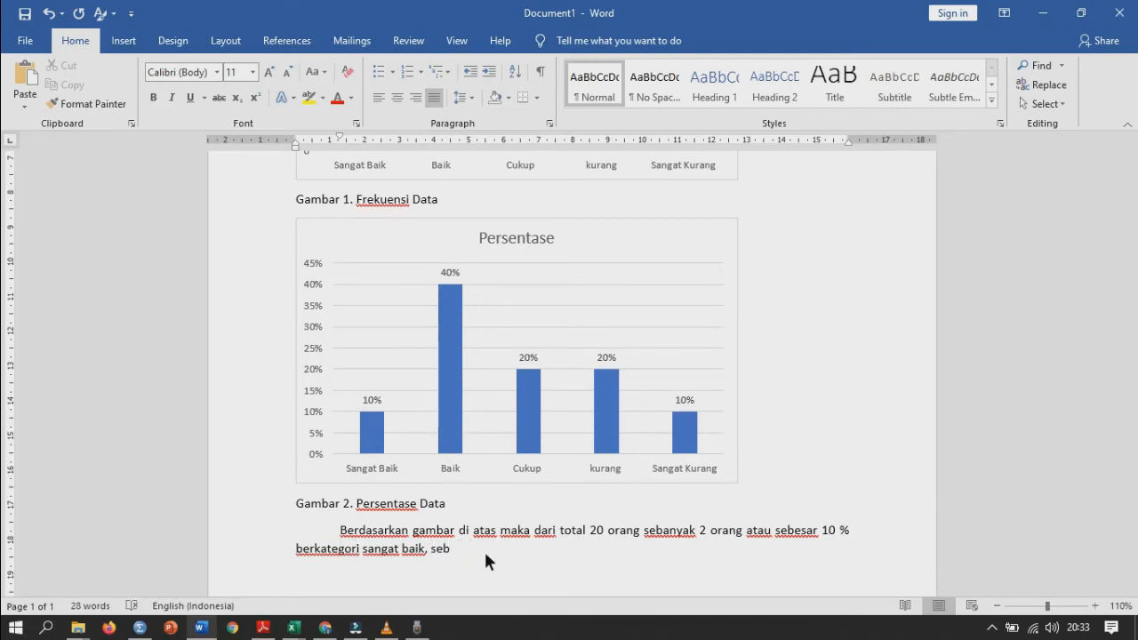
pyautogui.write('anyak 8 orang atau sebea')
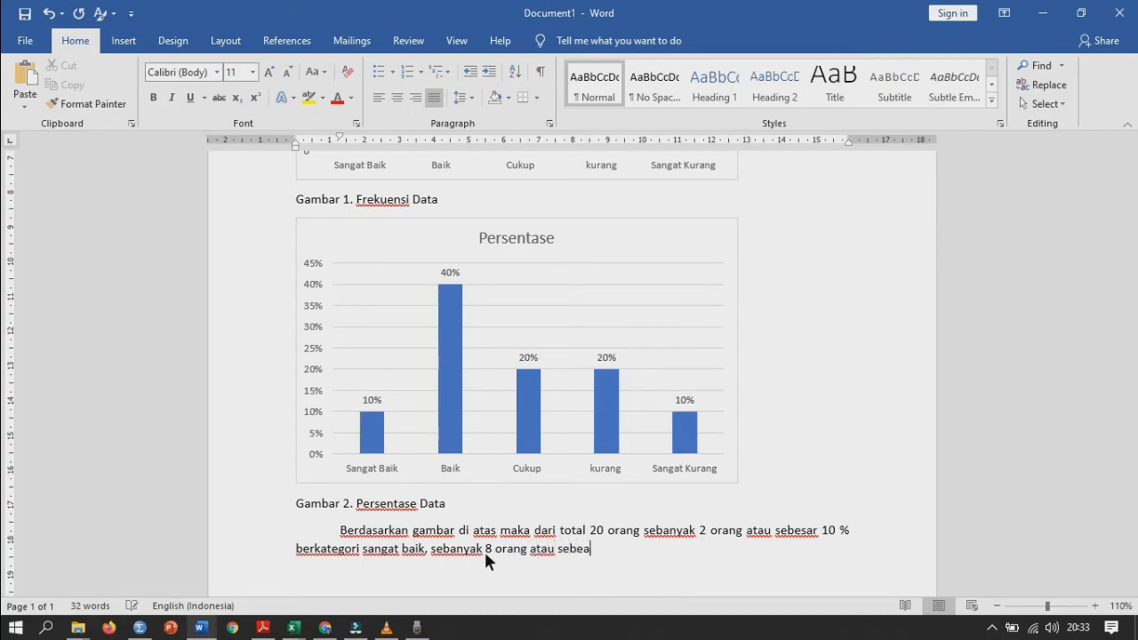
pyautogui.press('BackSpace')
pyautogui.write('sar 40% berka')
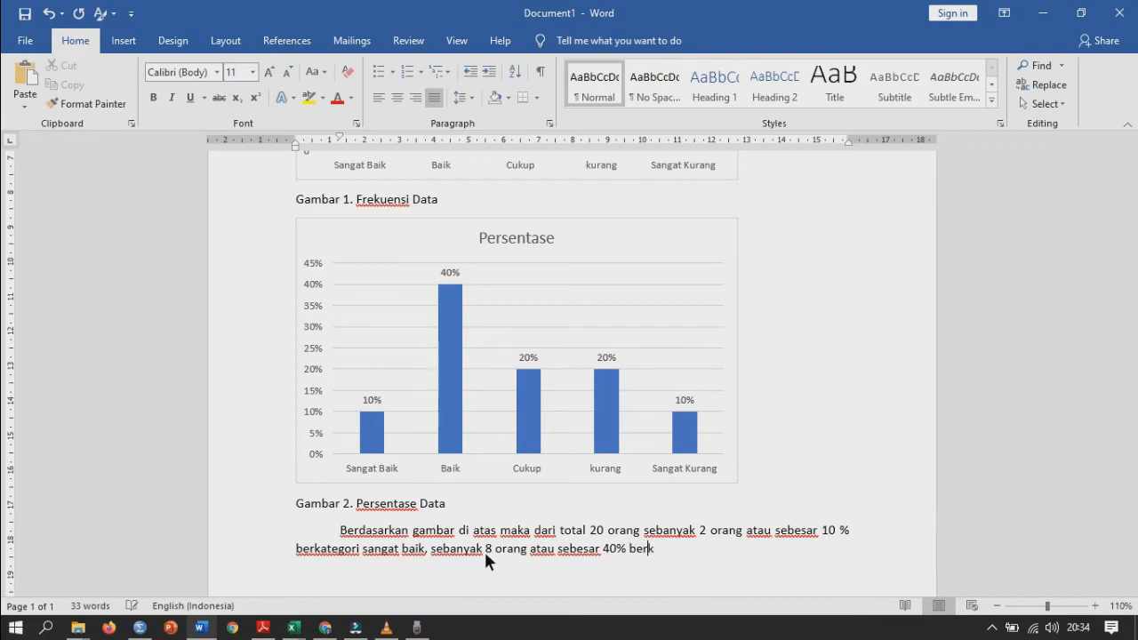
pyautogui.write('tegori baik,')
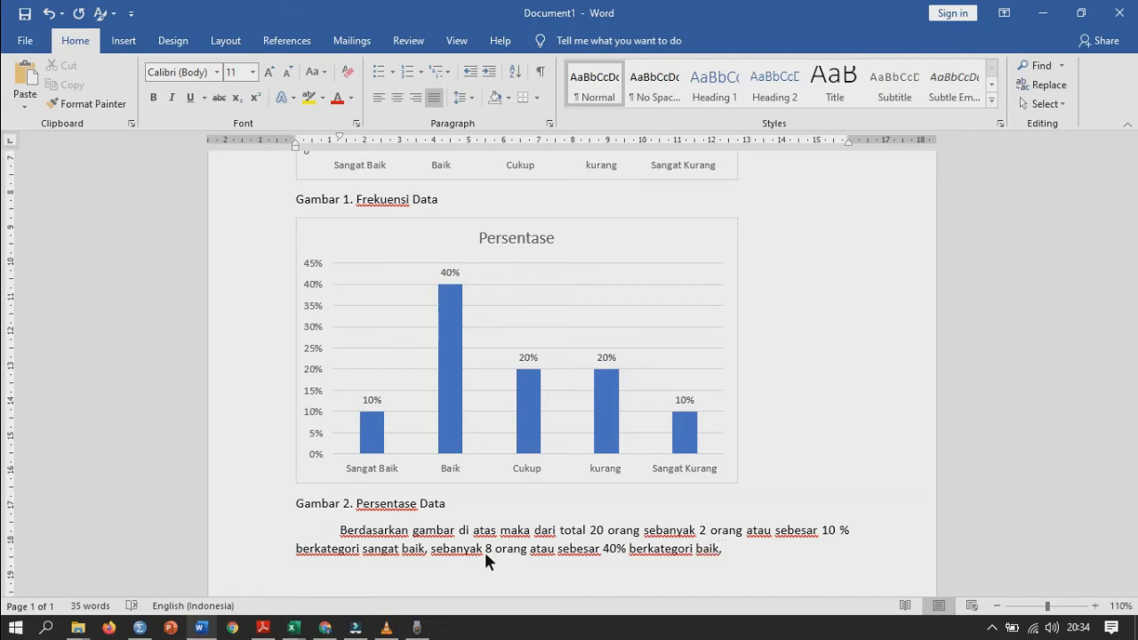
# Step: Check the Cukup bars in both charts and continue the description with "sebanyak 4 orang atau 20%"
pyautogui.scroll(5, 594, 489)
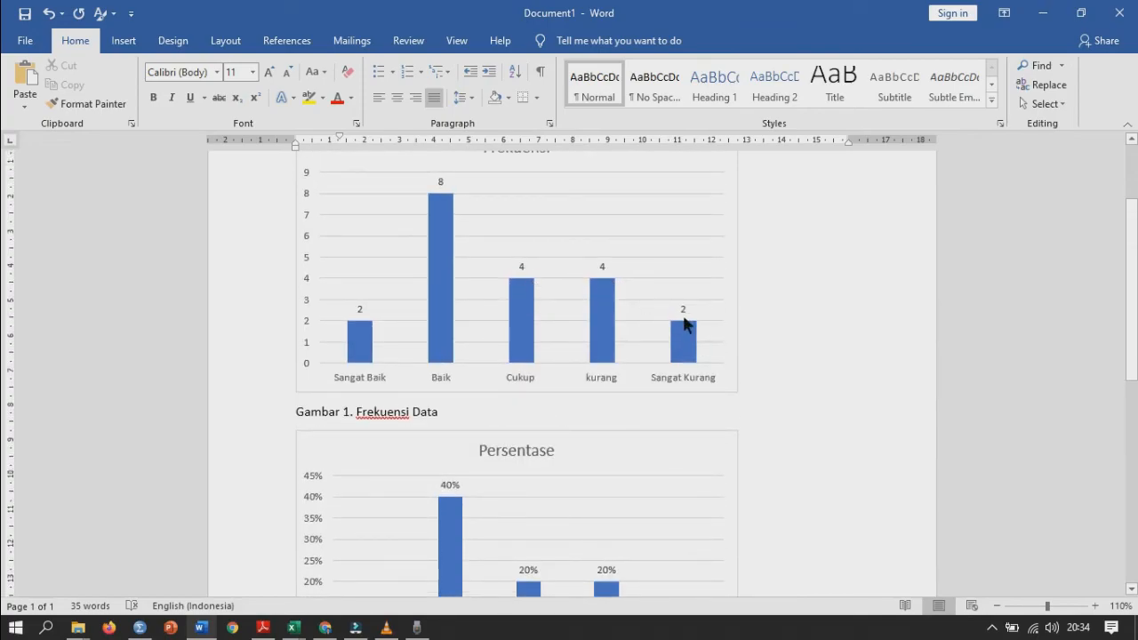
pyautogui.scroll(-1, 629, 573)
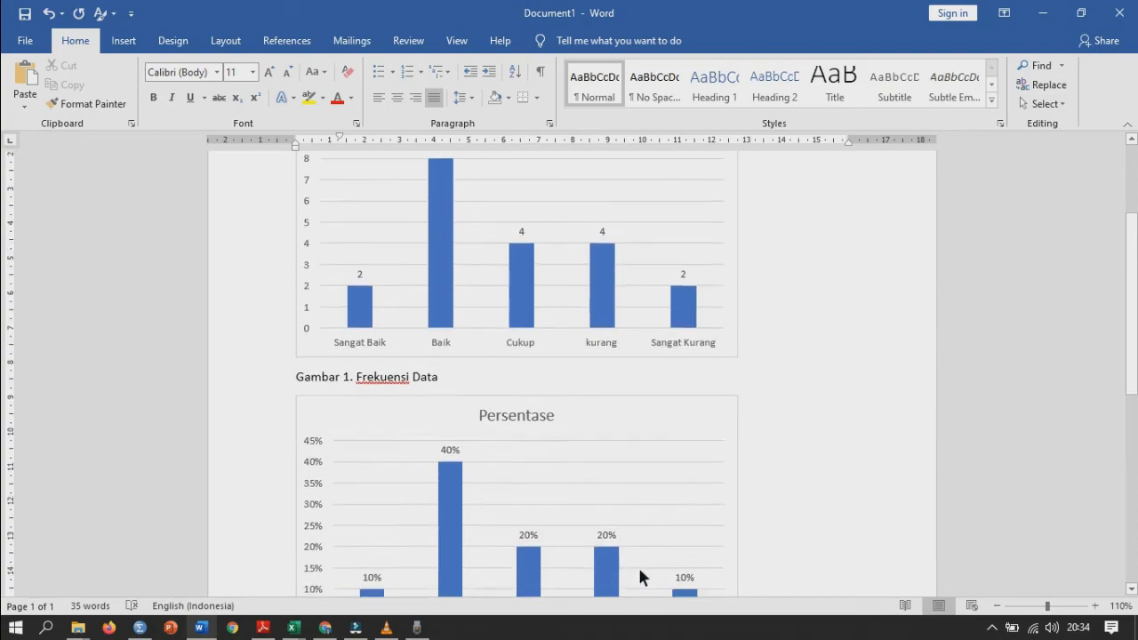
pyautogui.scroll(-3, 658, 526)
pyautogui.scroll(-2, 659, 534)
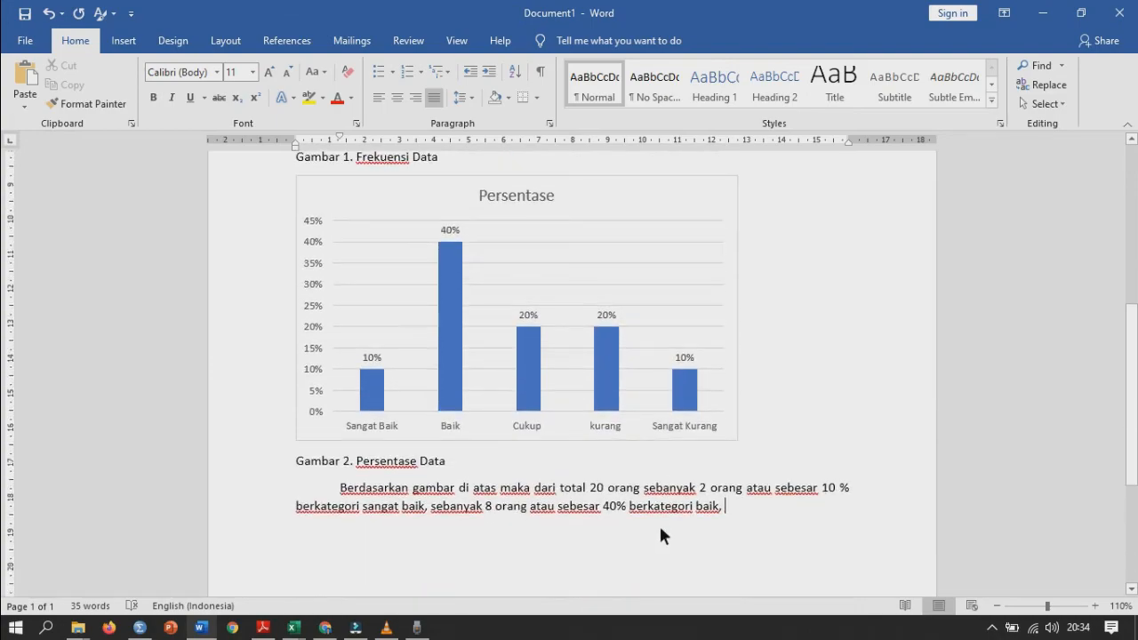
pyautogui.scroll(-2, 701, 520)
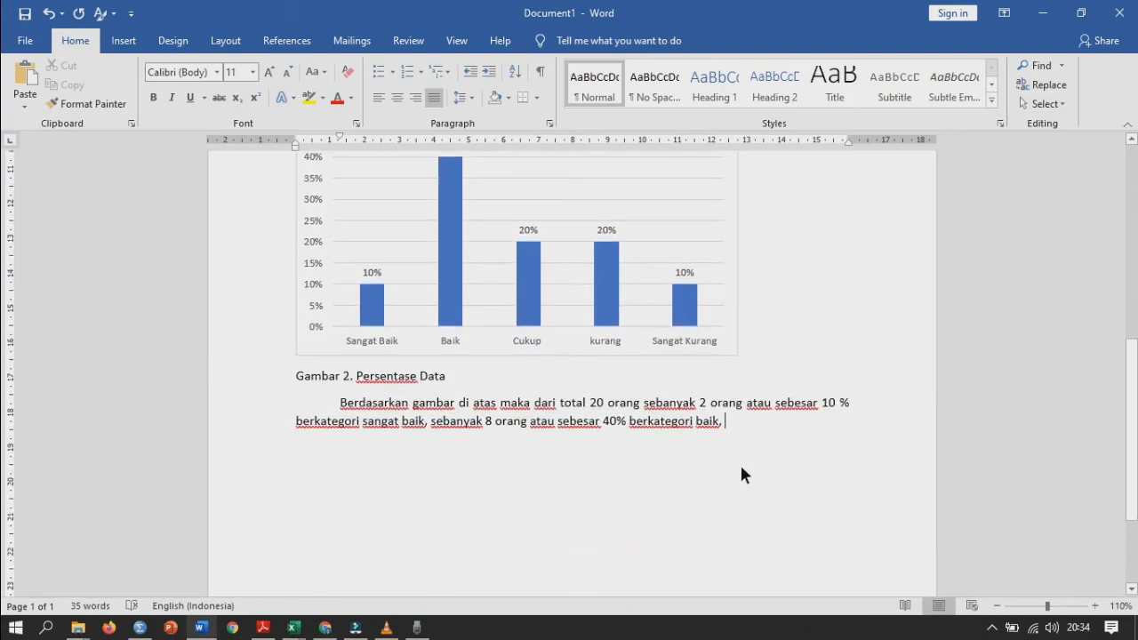
pyautogui.scroll(-1, 747, 436)
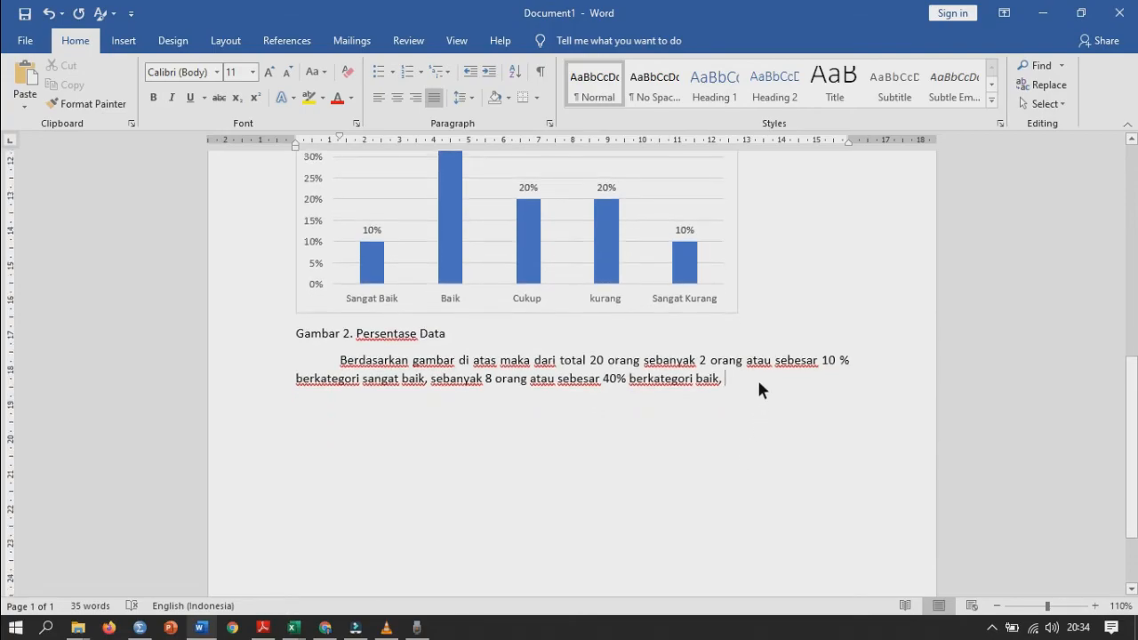
pyautogui.write('seb')
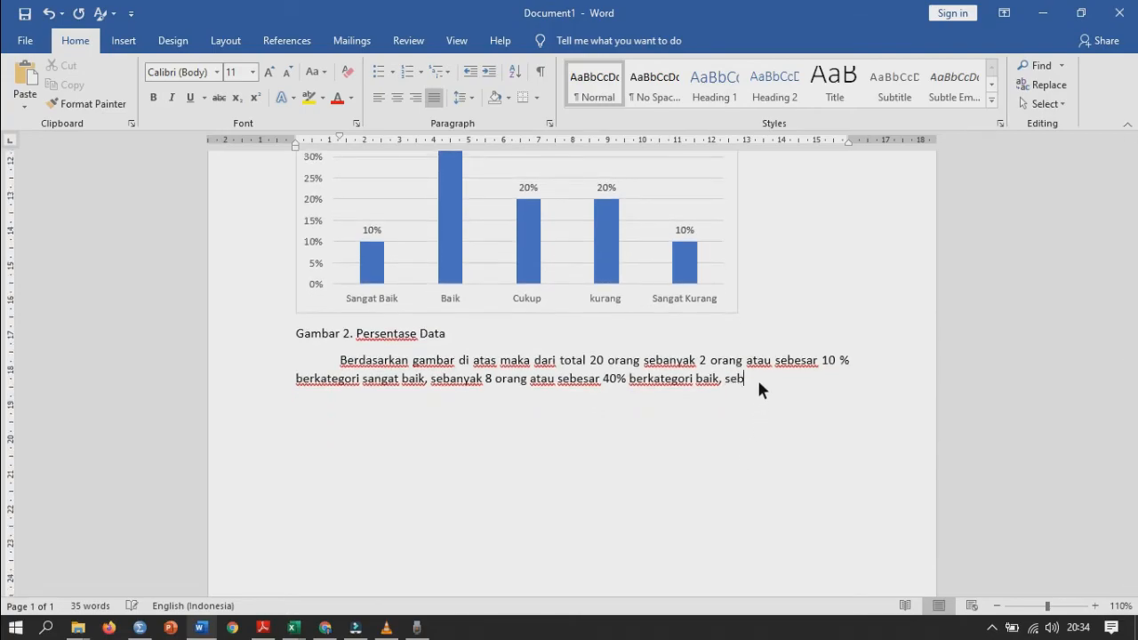
pyautogui.write('nay')
pyautogui.press('BackSpace')
pyautogui.press('BackSpace')
pyautogui.press('BackSpace')
pyautogui.write('anyak 4 orang atau 20')
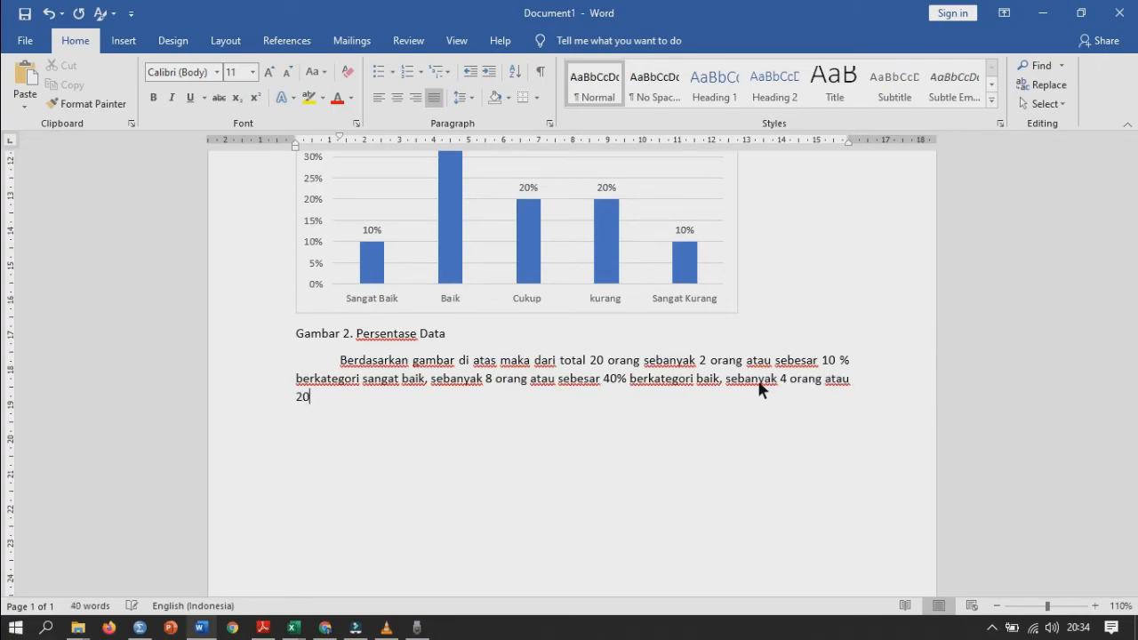
pyautogui.write('%')
# Step: Extend the sentence with "berkategori cukup, sebanyak", correcting the misspelled last word
pyautogui.write('kategori cuku')
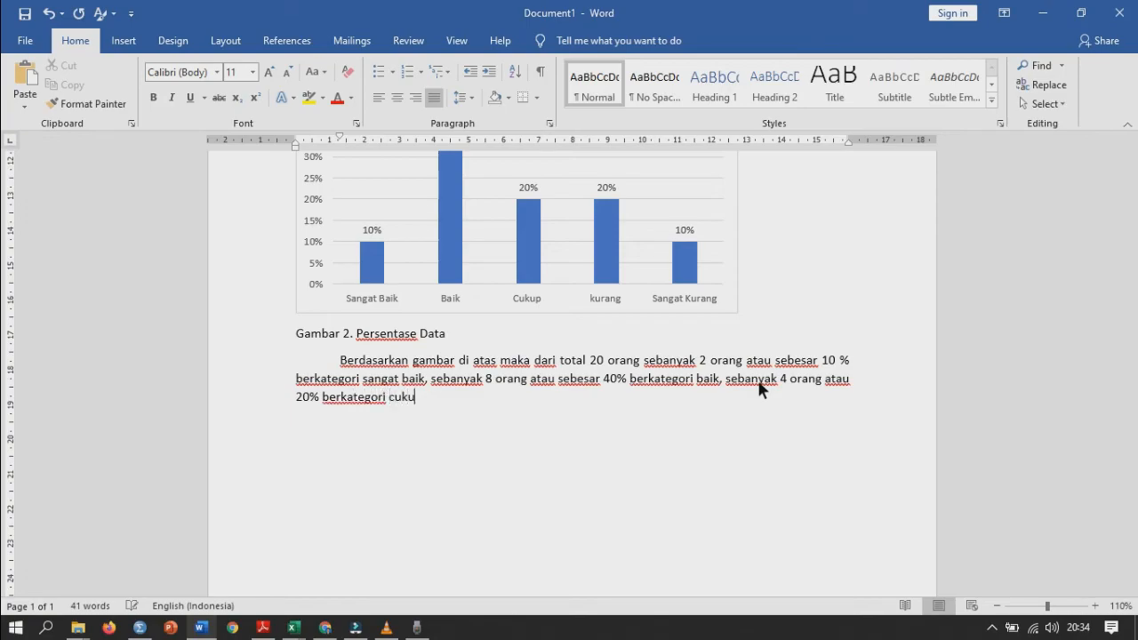
pyautogui.write('p, sebnaya')
pyautogui.press('BackSpace')
pyautogui.press('BackSpace')
pyautogui.press('BackSpace')
pyautogui.press('BackSpace')
pyautogui.write('anyak')
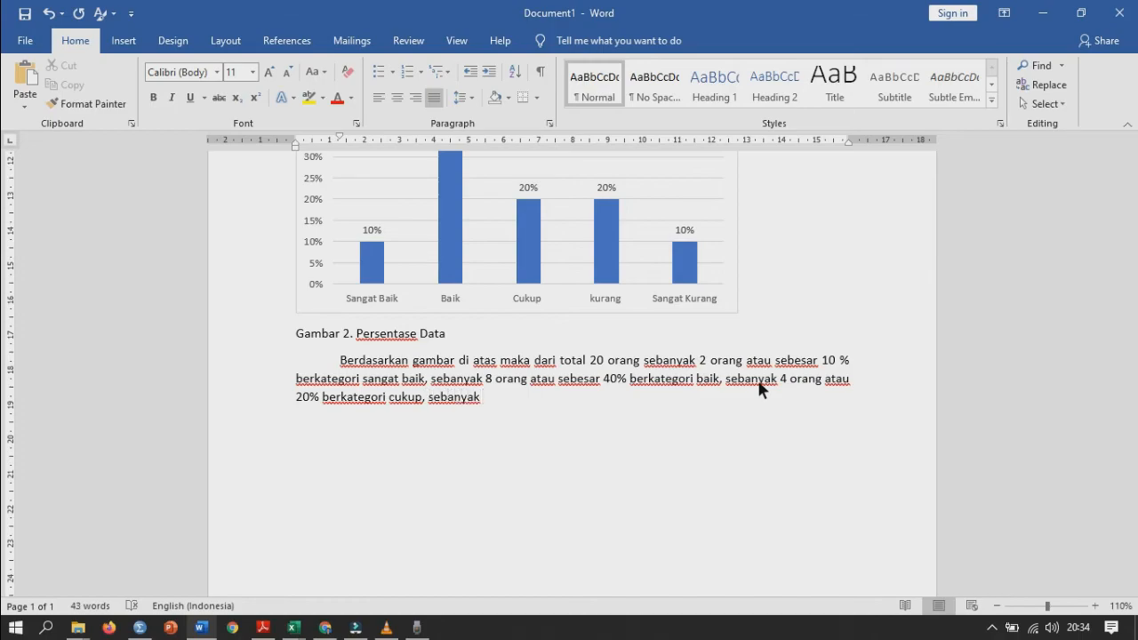
# Step: Continue the description with "4 orang atau sebesar 20% berkategori kurang, dan sebanyak 2 orang atau sebesar 10%"
pyautogui.write(' 4 orang atau sebesar ')
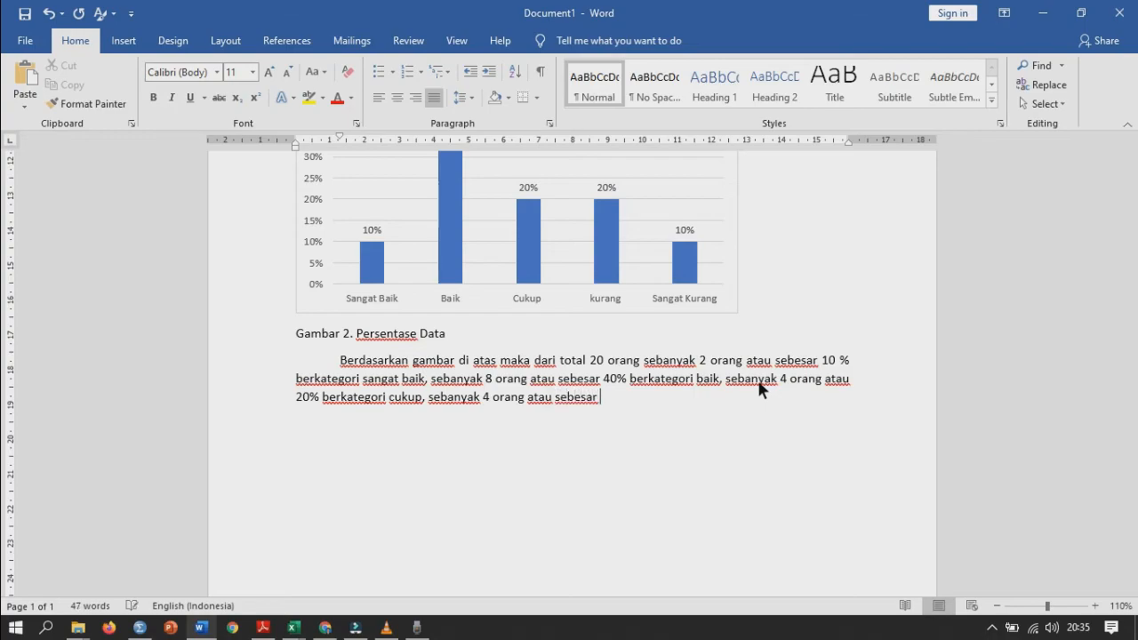
pyautogui.write('20% berkategori ')
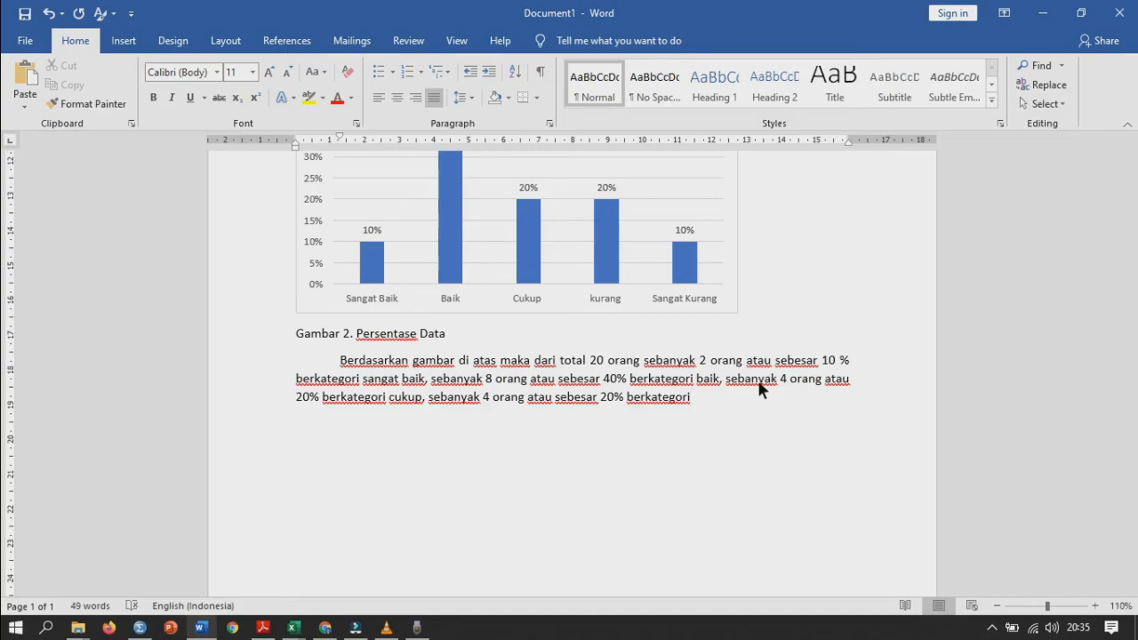
pyautogui.write('kurang, dan sebanyak 2')
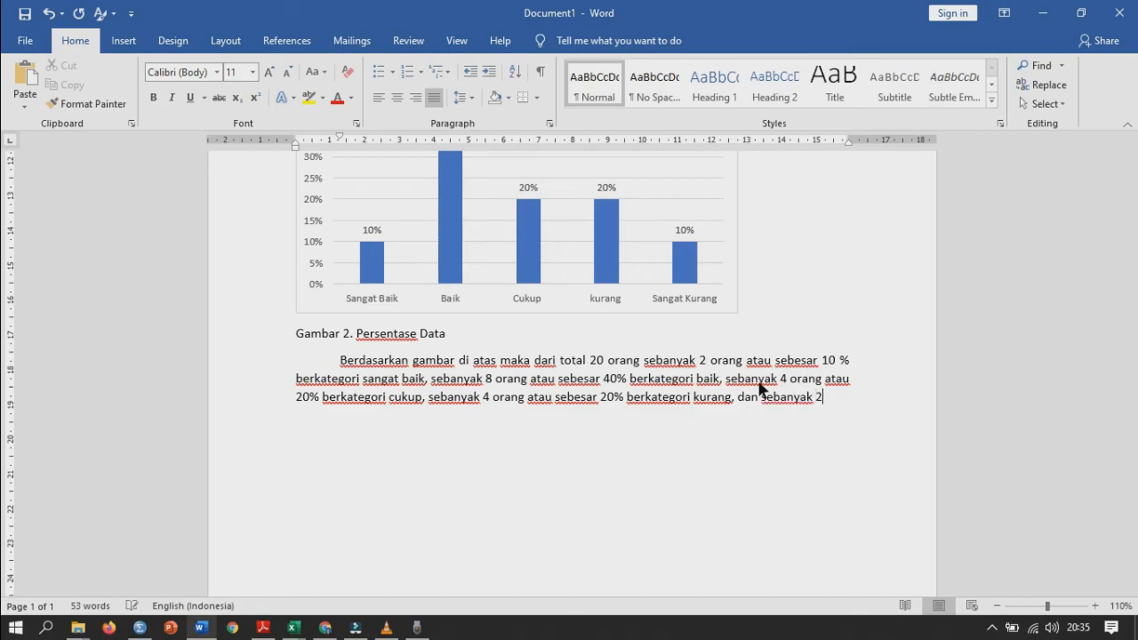
pyautogui.write(' orang atau ')
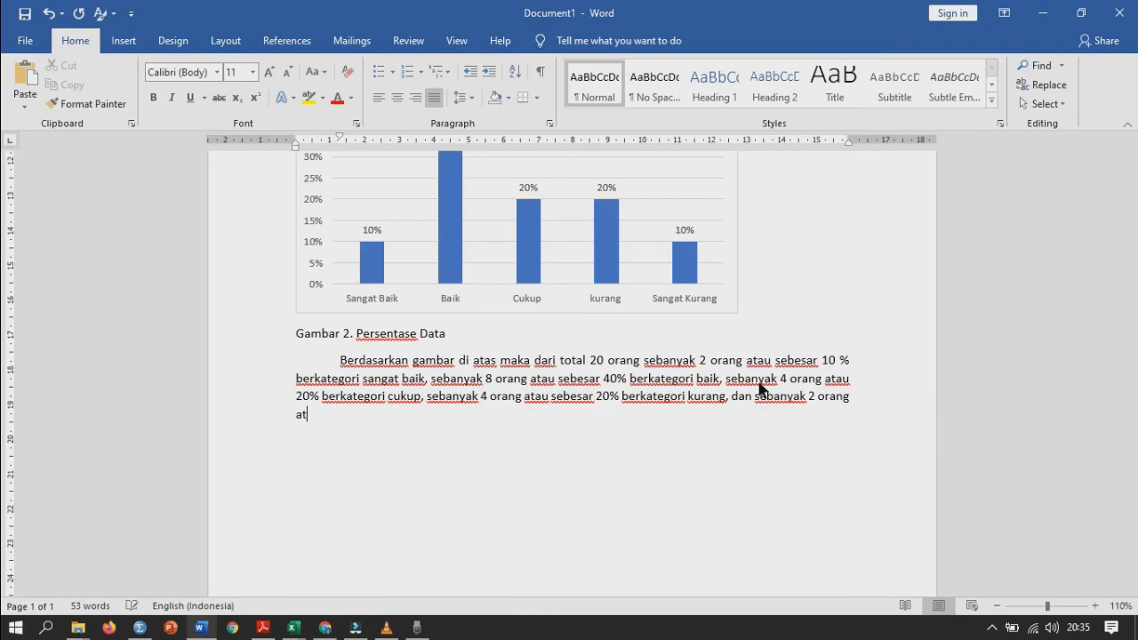
pyautogui.write('sebesar 10%')
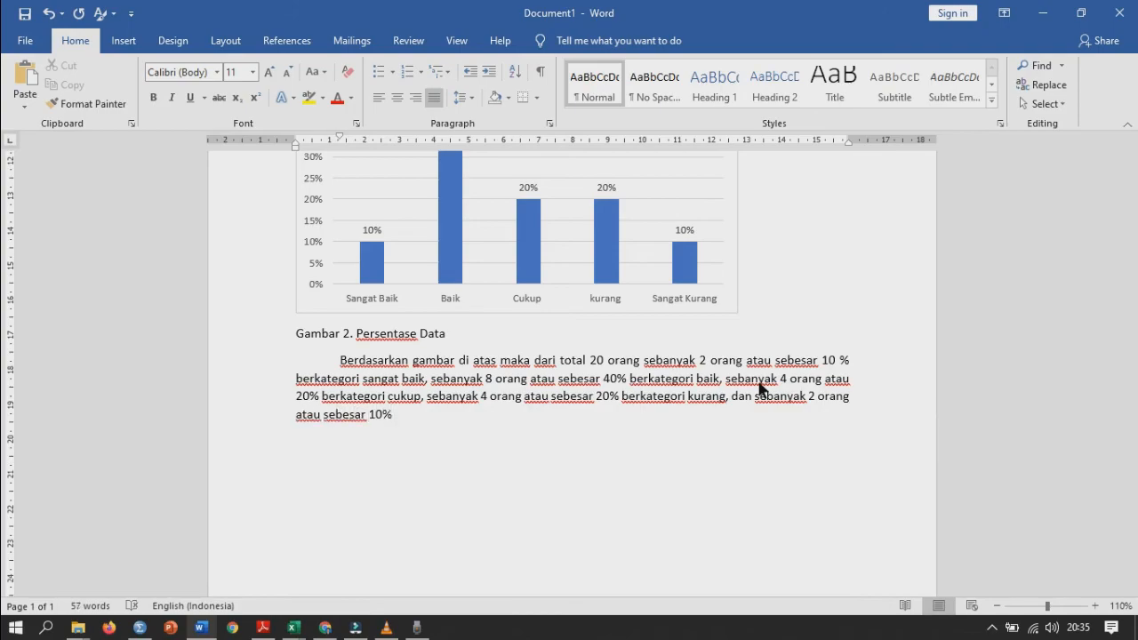
# Step: End the description with "berkategori sangat kurang.", fixing the mistyped last word, and review the paragraph against the Persentase chart
pyautogui.write(' berkategori sangat jurang')
pyautogui.press('BackSpace')
pyautogui.press('BackSpace')
pyautogui.press('BackSpace')
pyautogui.press('BackSpace')
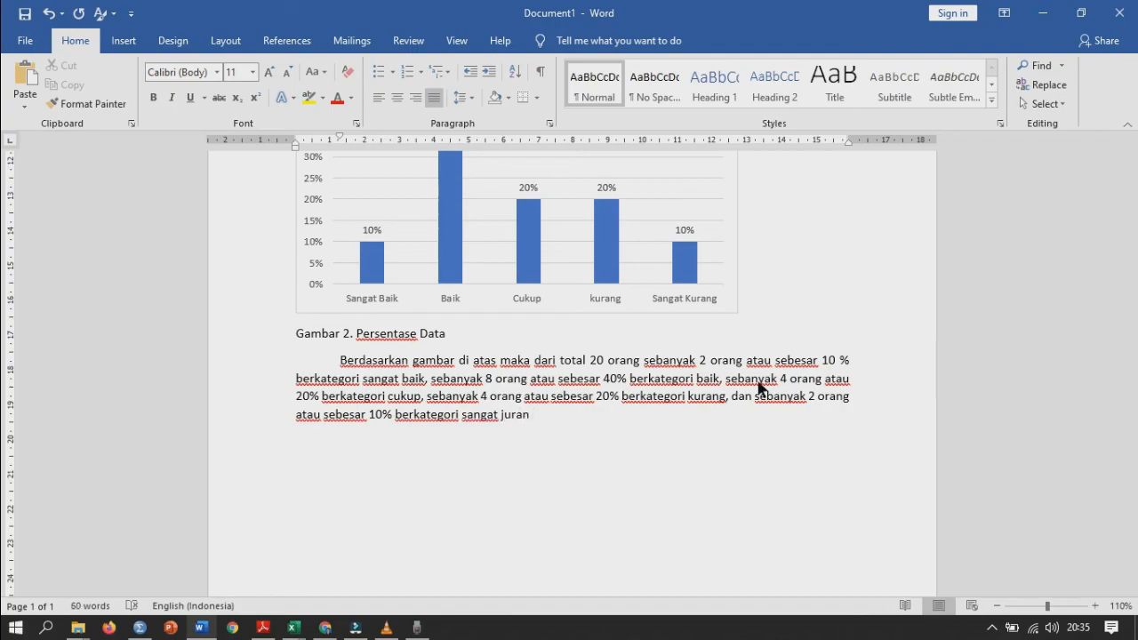
pyautogui.press('BackSpace')
pyautogui.press('BackSpace')
pyautogui.write('kurang.')
pyautogui.scroll(3, 731, 451)
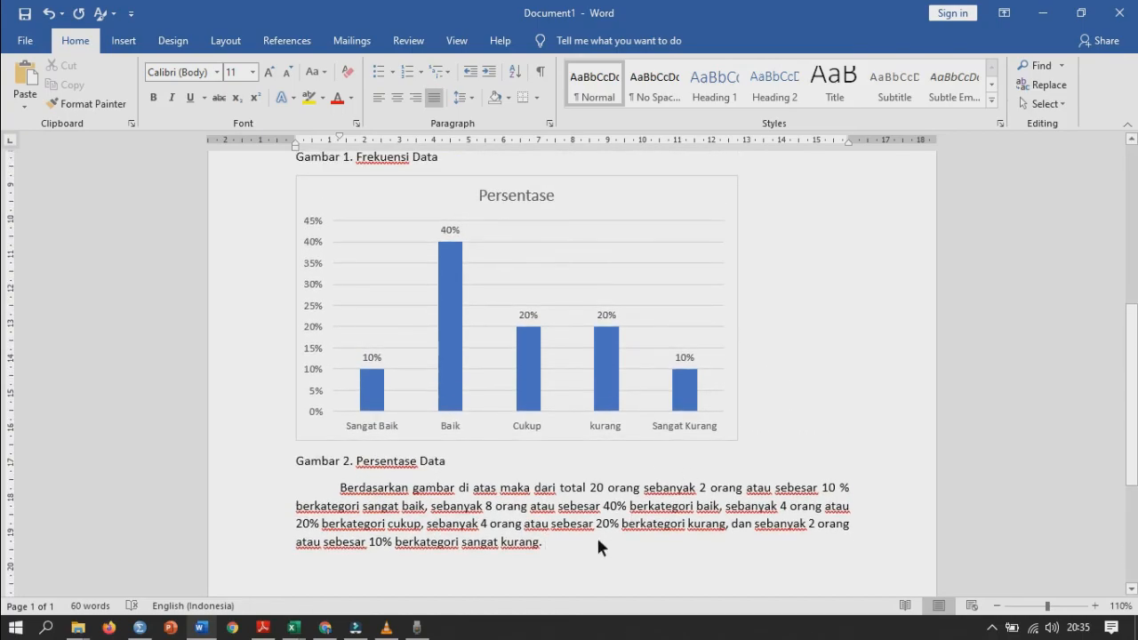
pyautogui.scroll(-1, 598, 540)
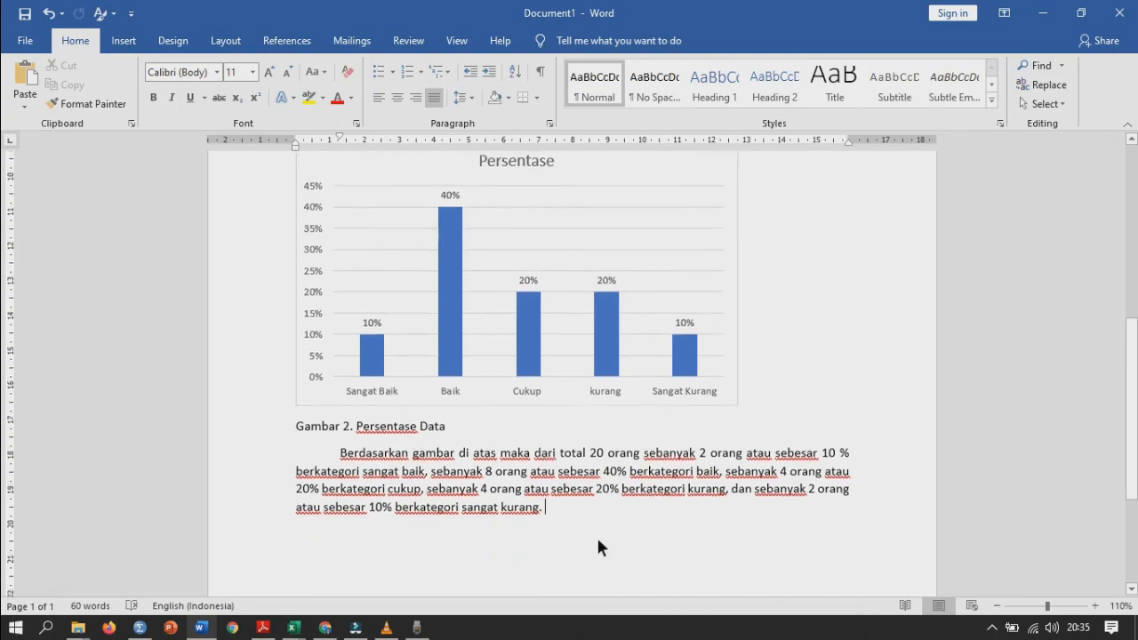
pyautogui.scroll(-1, 598, 540)
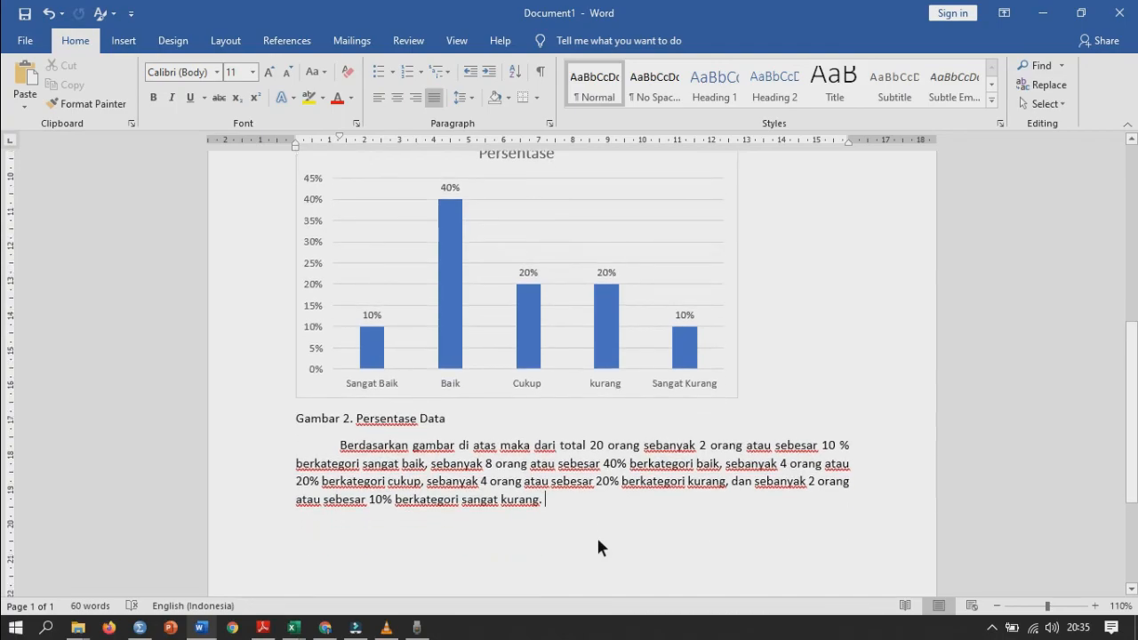